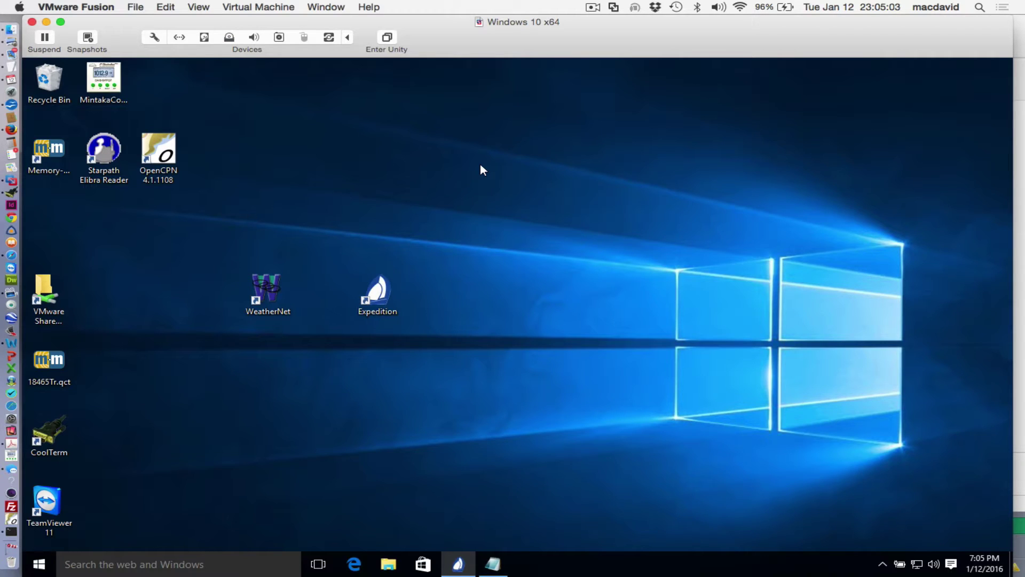
Step: Switch to Edge, search the web for hrrr, view the High Resolution Rapid Refresh (HRRR) page, and close the browser
left_click(355, 564)
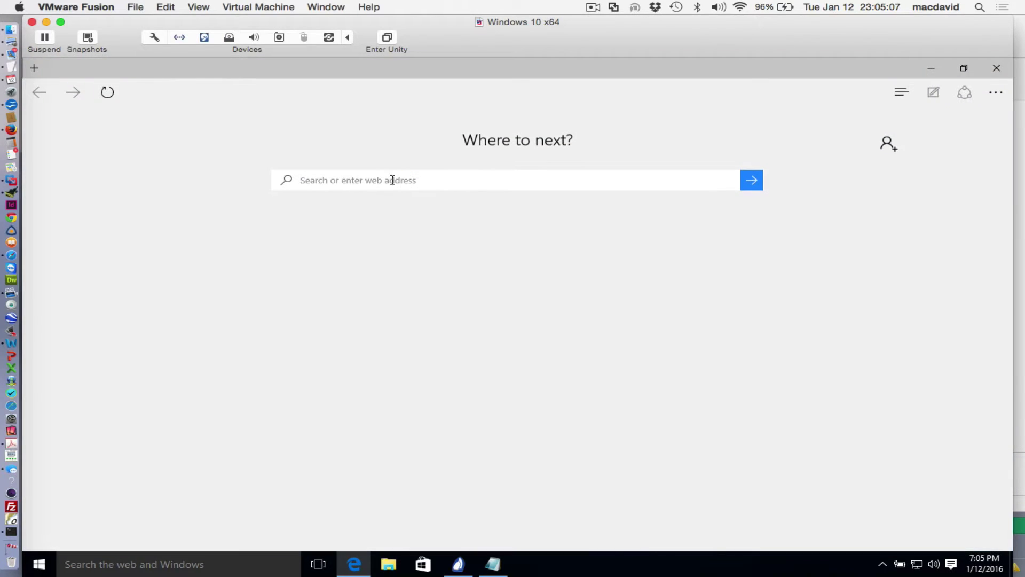
left_click(343, 180)
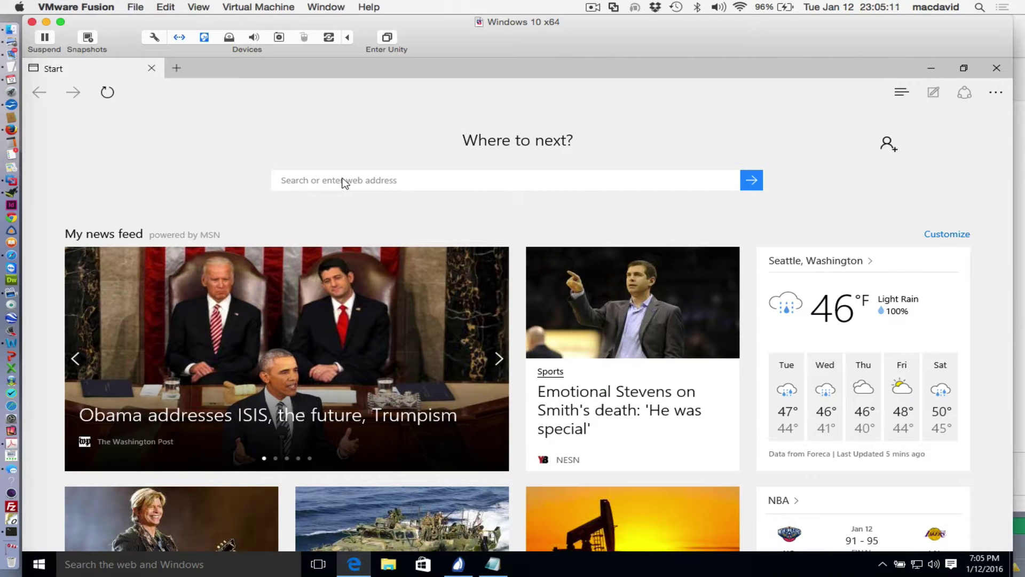
left_click(342, 180)
type("hrrr")
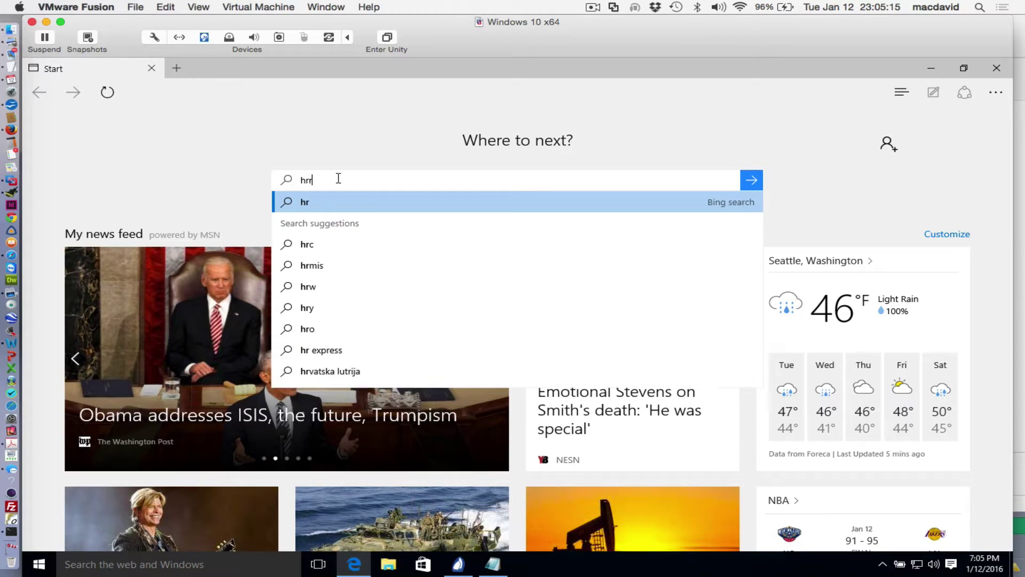
key("Return")
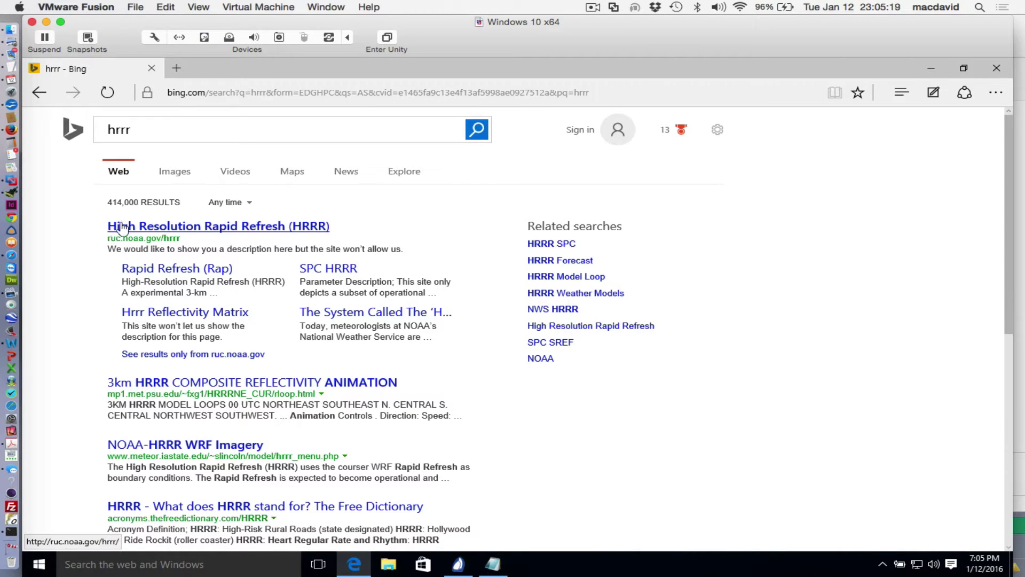
left_click(231, 227)
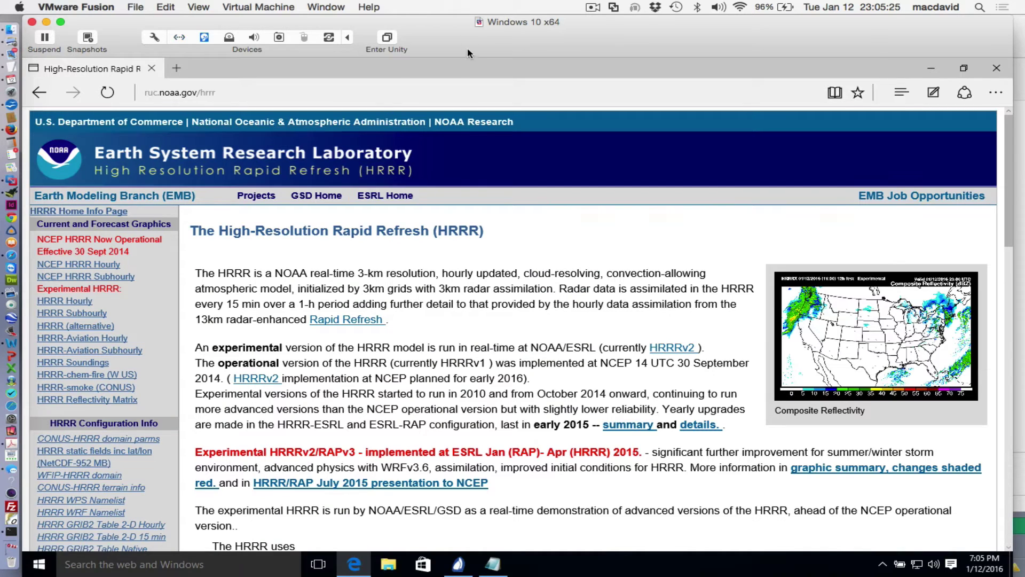
left_click_drag(790, 35, 777, 92)
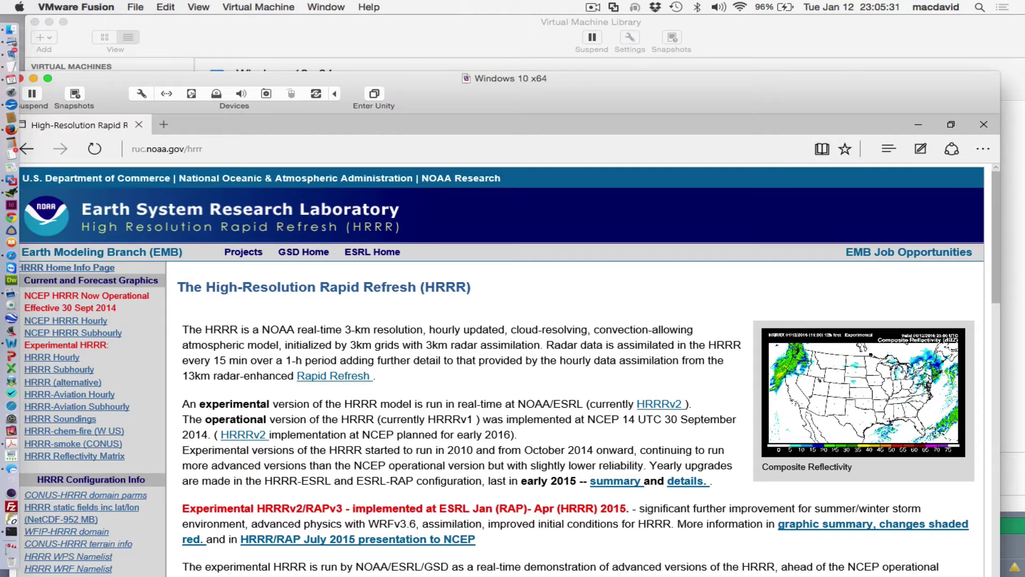
left_click(984, 127)
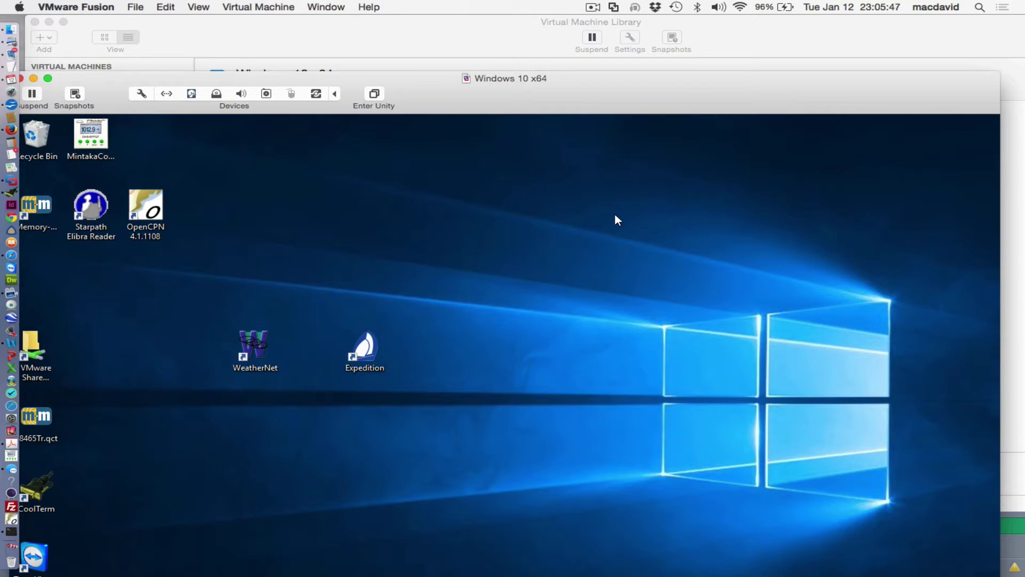
Step: Launch WeatherNet and open its Library window of weather products and batches
double_click(250, 345)
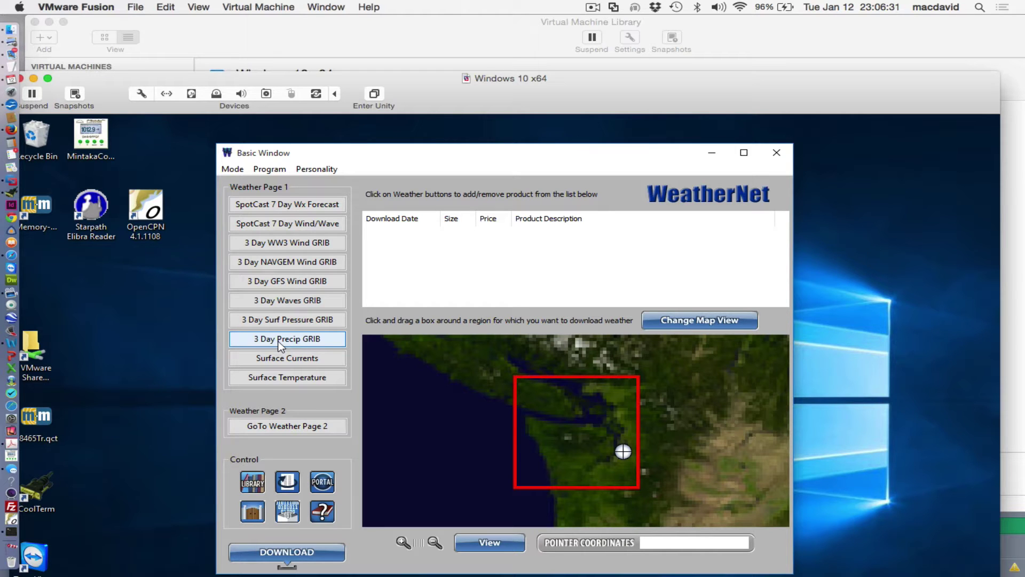
left_click_drag(613, 157, 628, 148)
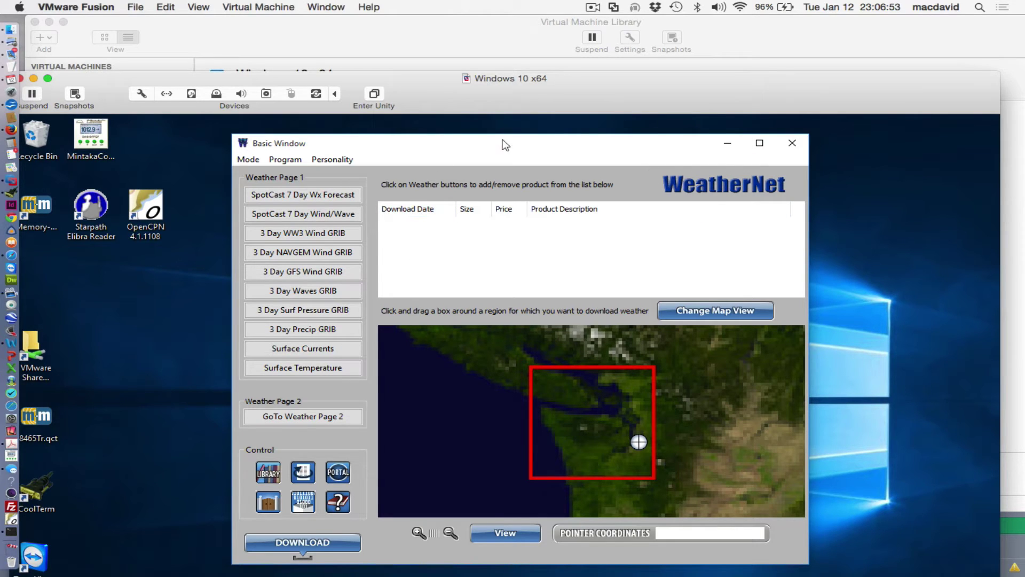
left_click_drag(504, 145, 511, 142)
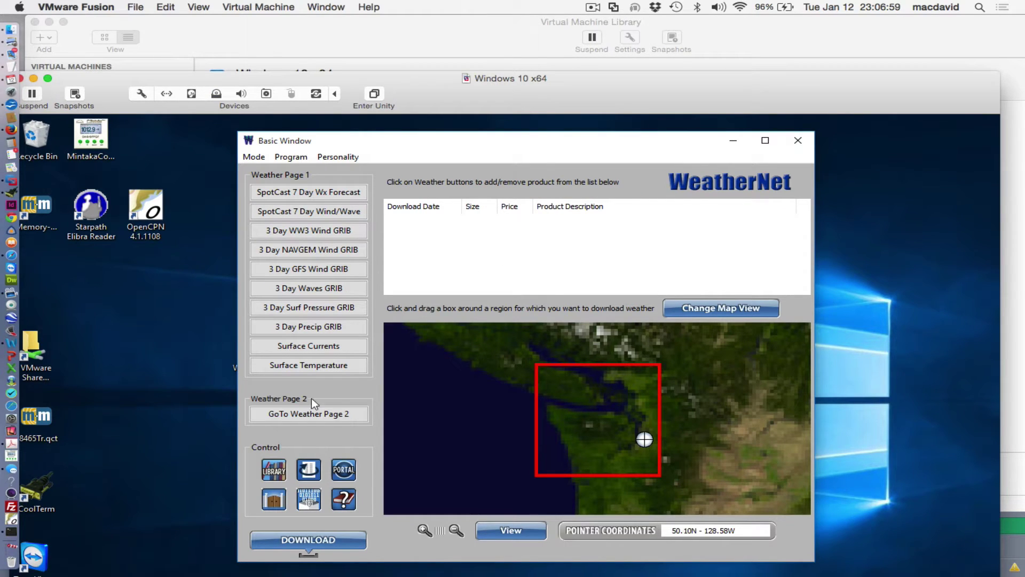
left_click(270, 472)
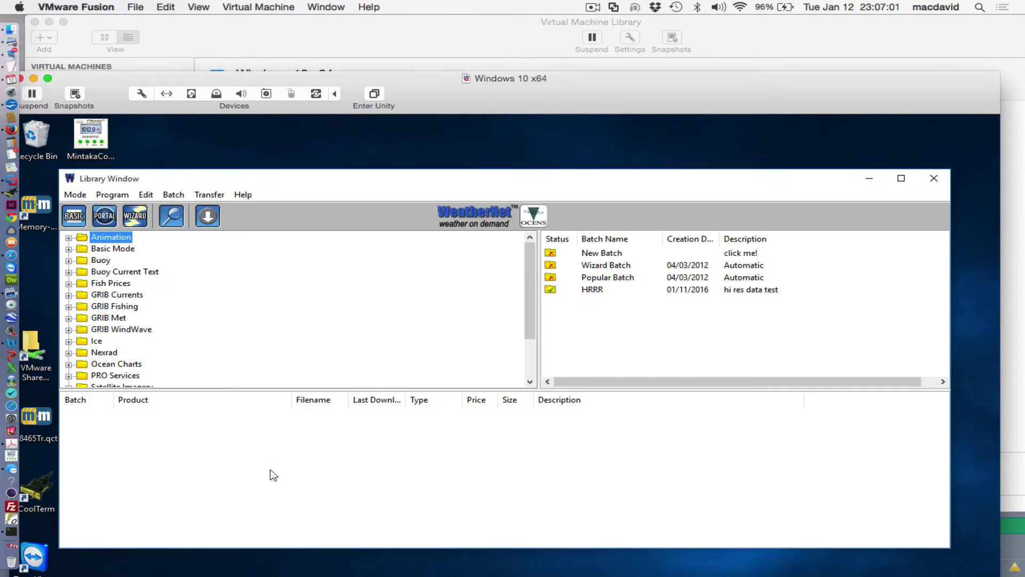
left_click_drag(281, 181, 307, 144)
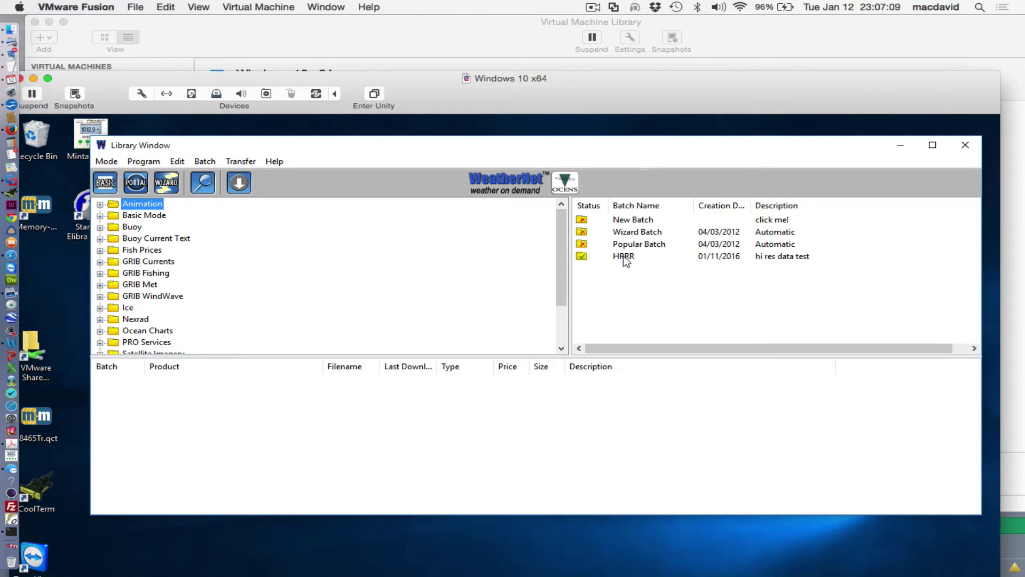
double_click(627, 220)
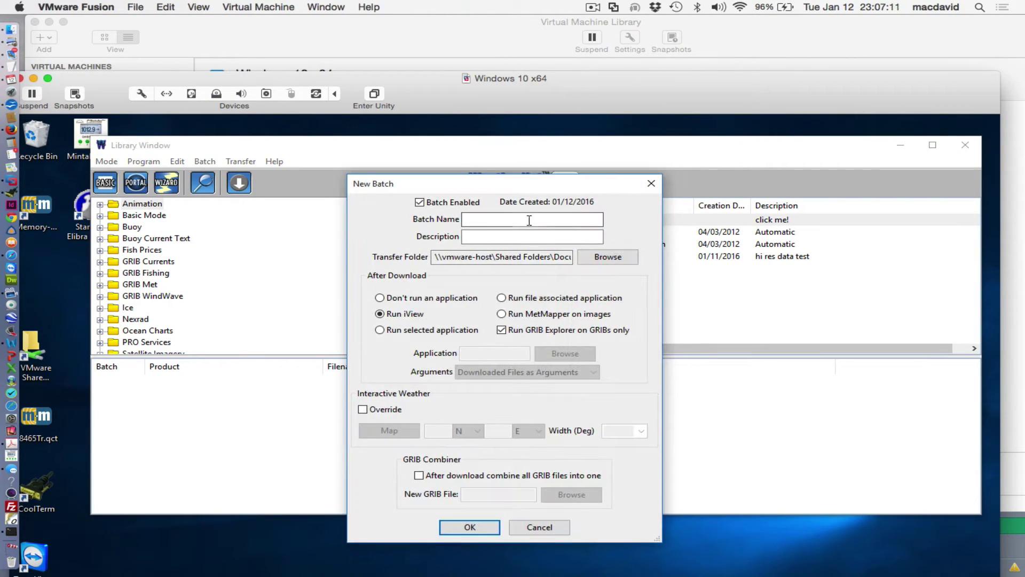
left_click(484, 218)
left_click(651, 183)
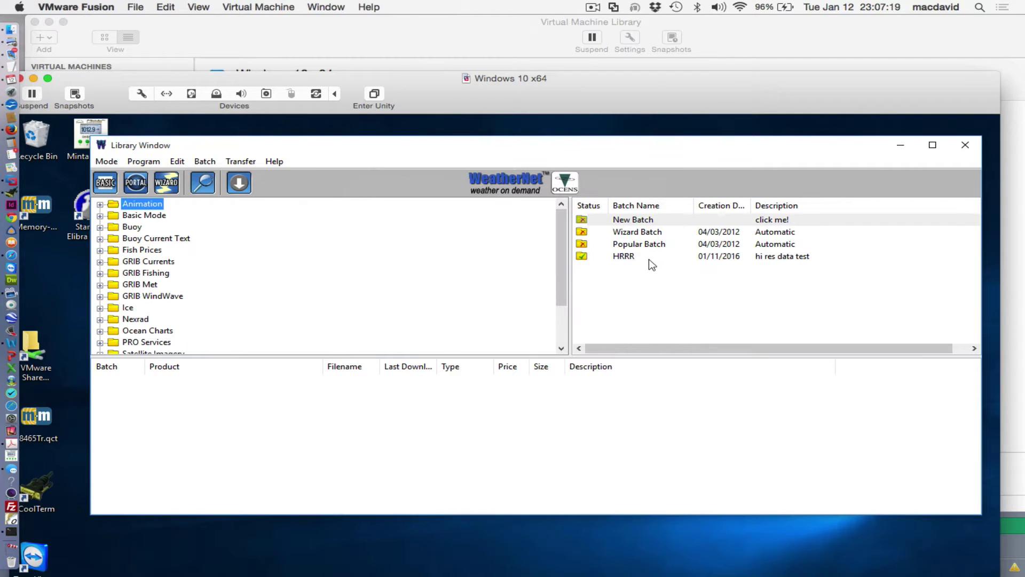
Step: Examine the HRRR batch's properties, including its transfer folder, and leave them without saving changes
left_click(623, 257)
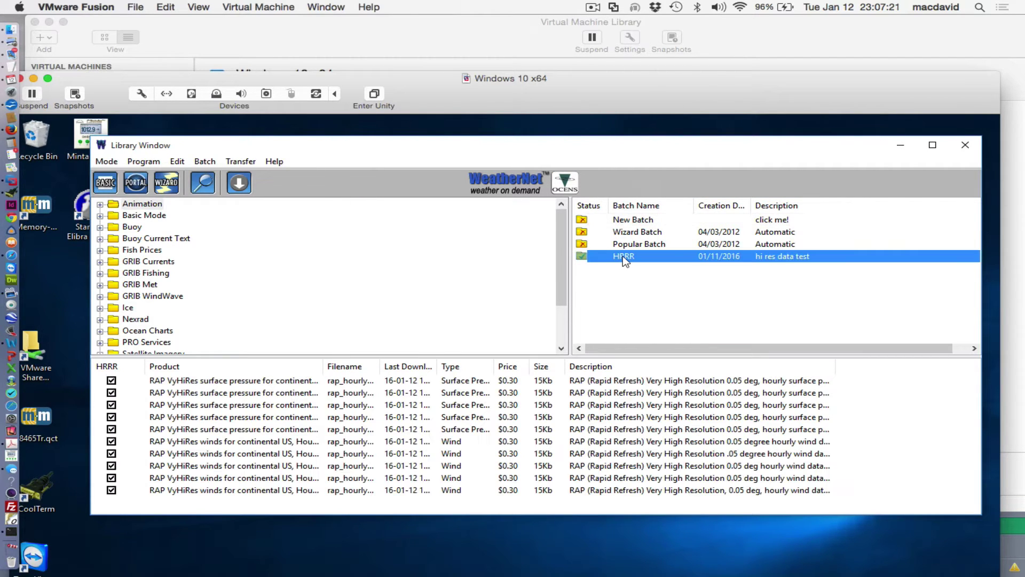
right_click(623, 257)
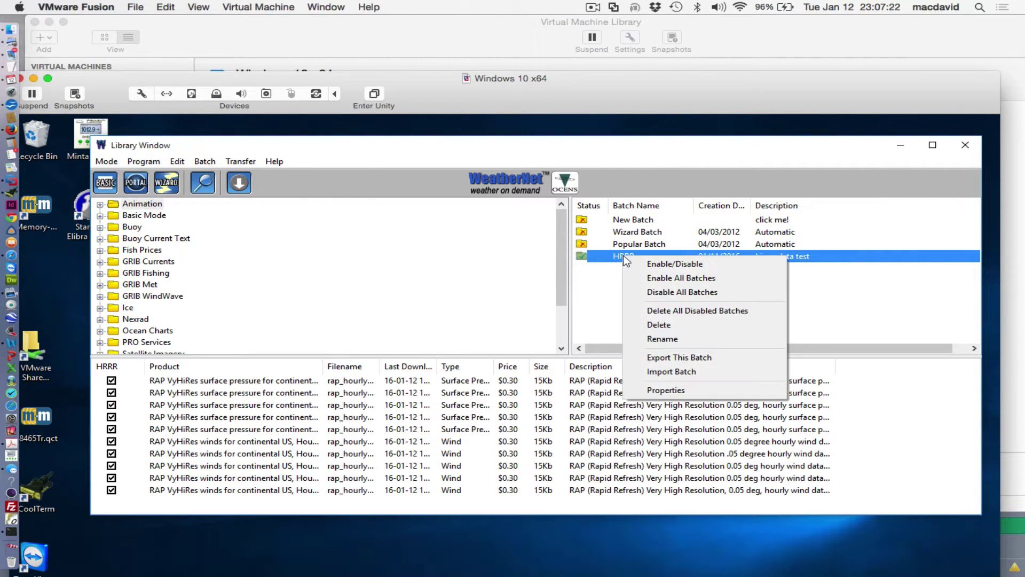
left_click(674, 388)
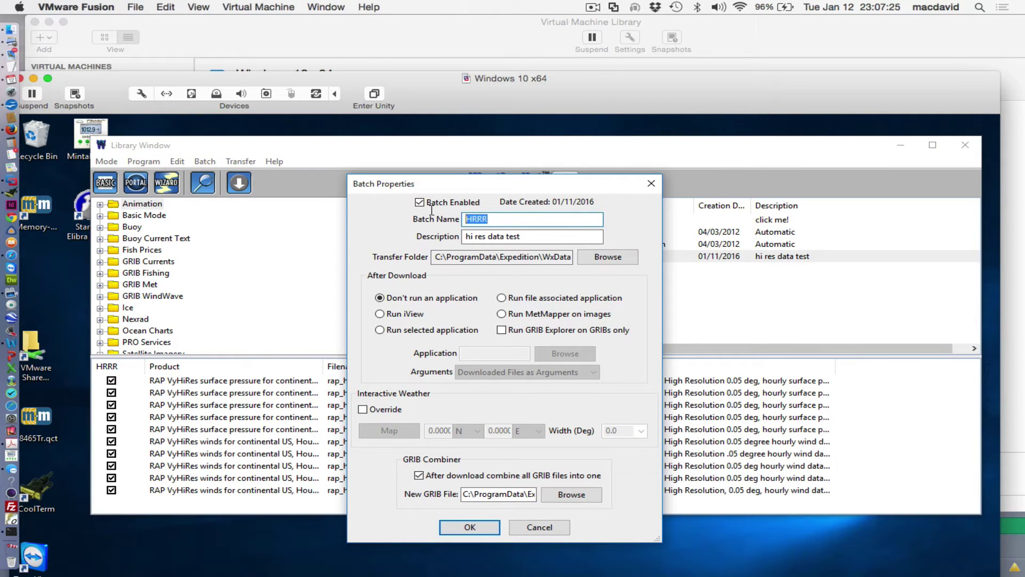
left_click(509, 214)
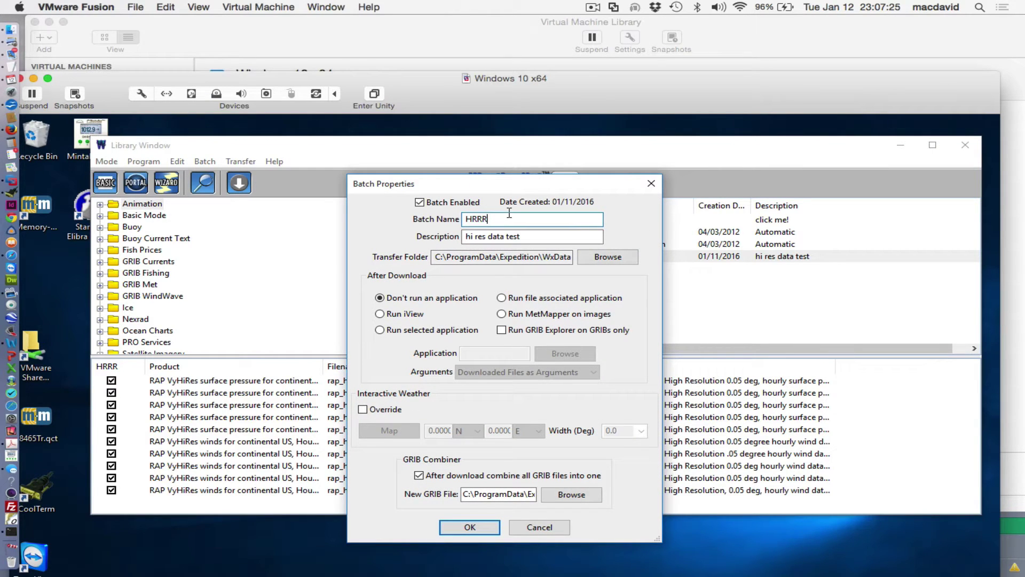
double_click(444, 257)
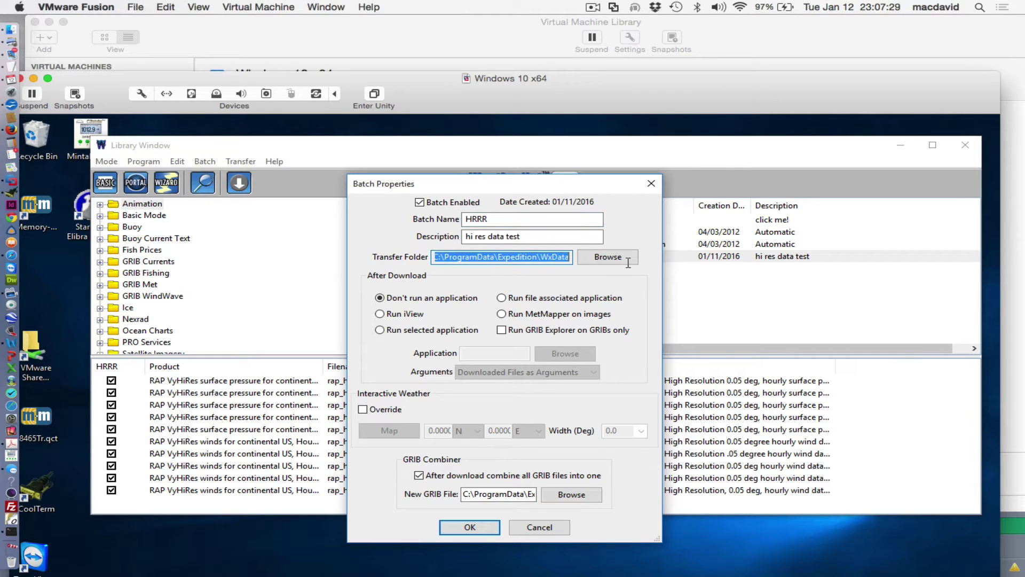
mouse_move(584, 259)
left_mouse_down()
mouse_move(397, 250)
mouse_move(598, 269)
mouse_move(409, 259)
mouse_move(615, 265)
mouse_move(415, 259)
mouse_move(580, 265)
left_mouse_up()
left_click(539, 529)
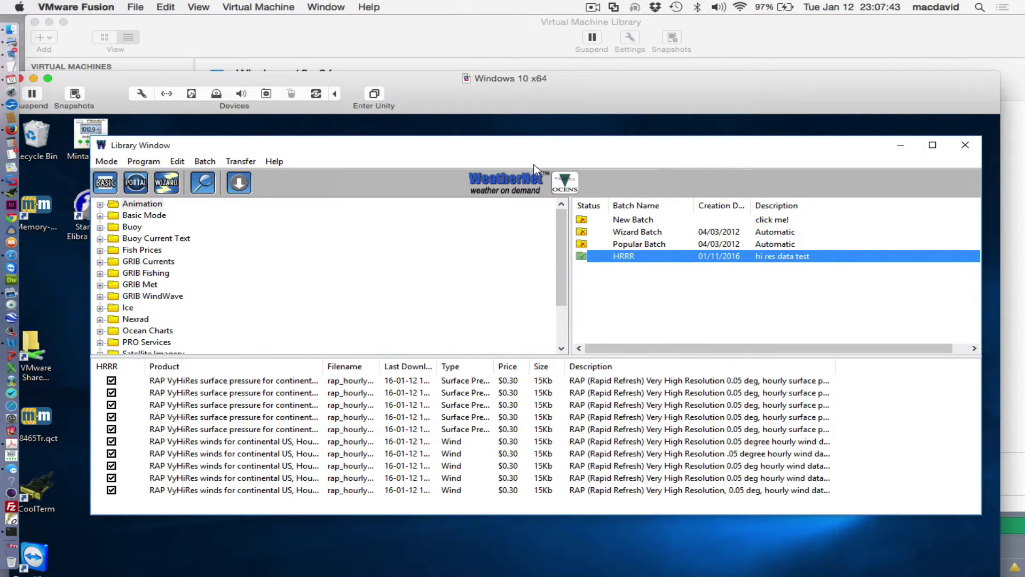
Step: Switch to Expedition and review its quick access toolbar commands, checking the Exp data folder entry
left_click_drag(503, 95, 523, 25)
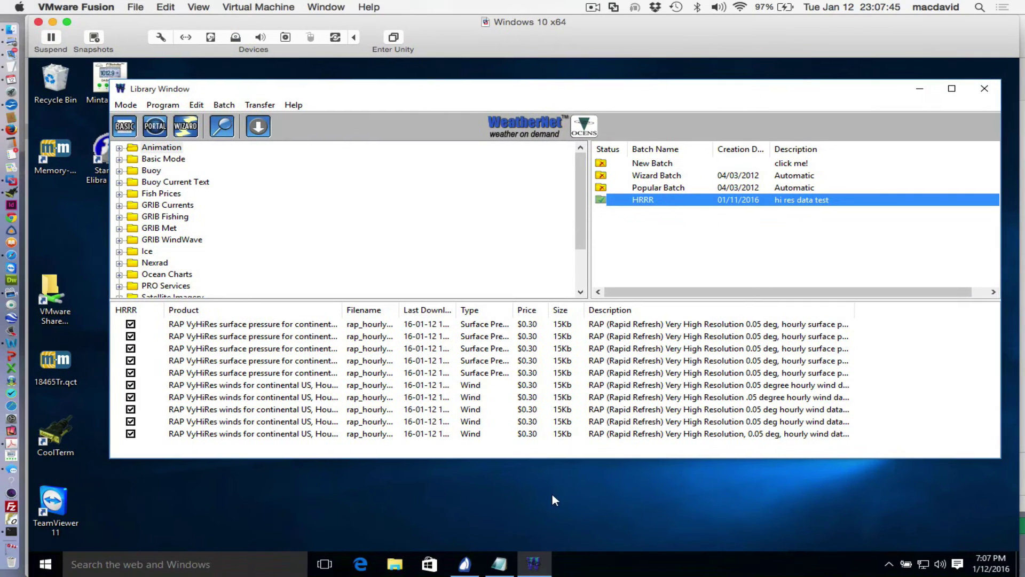
left_click(463, 565)
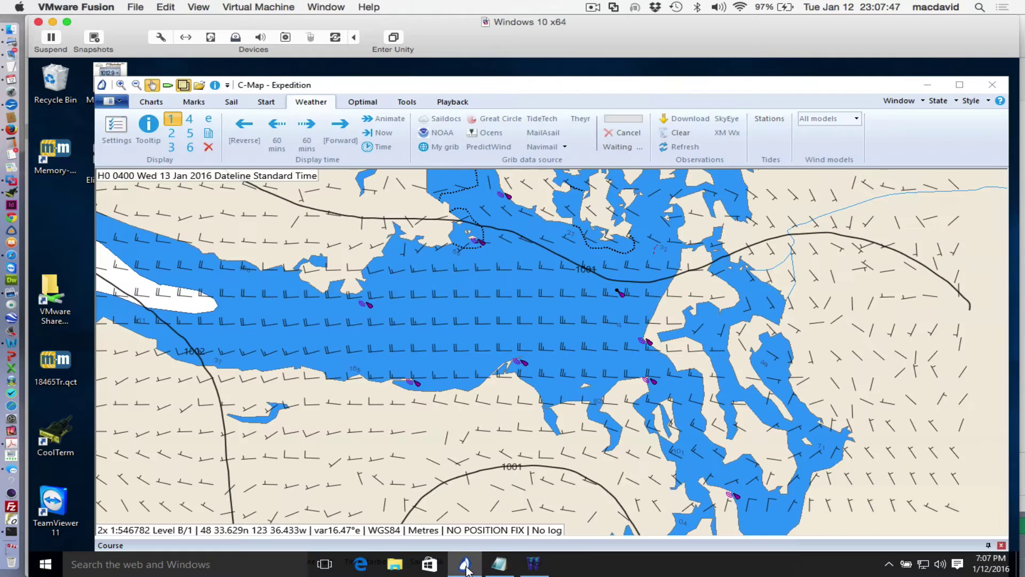
left_click(465, 565)
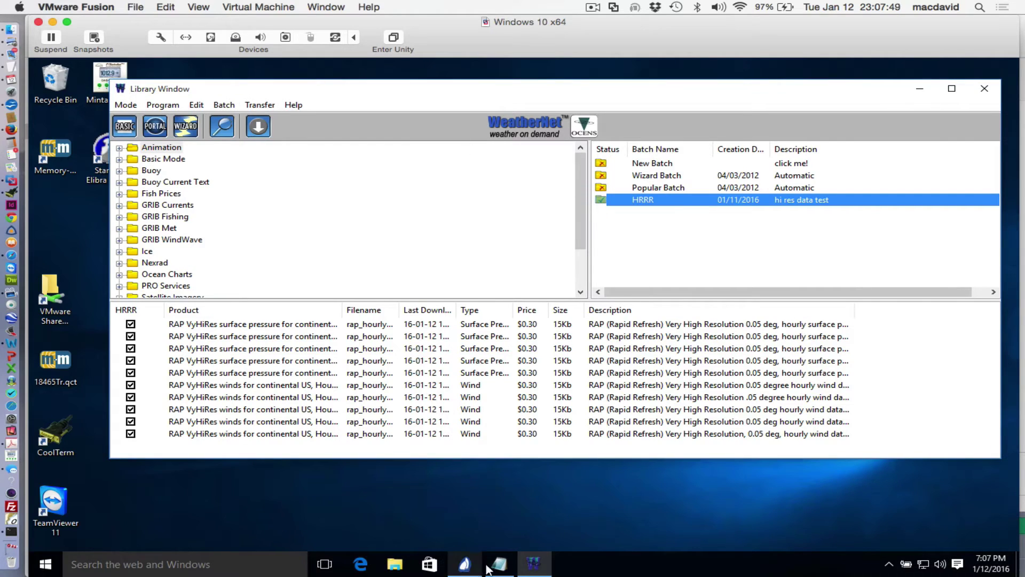
left_click(464, 564)
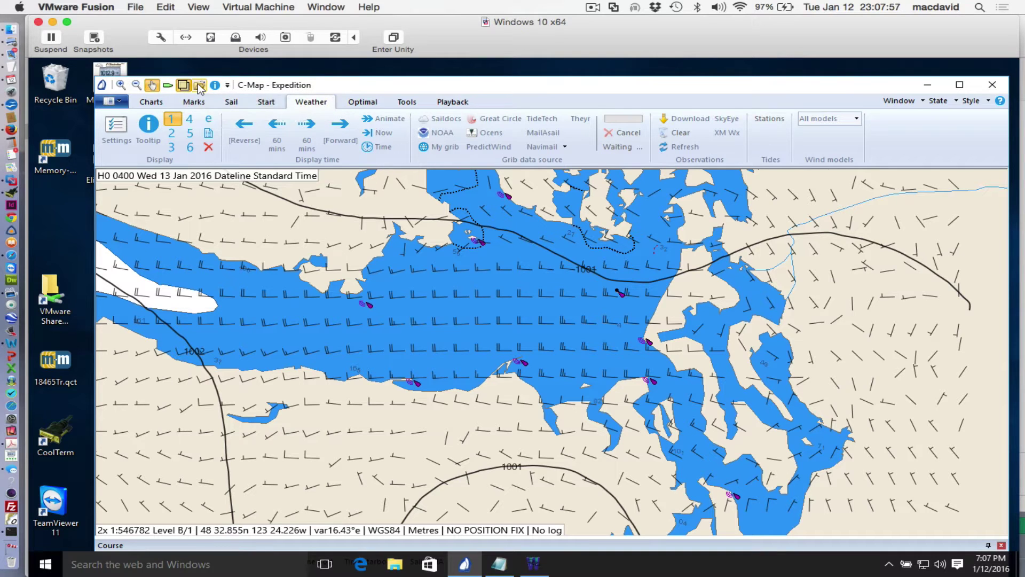
left_click(228, 84)
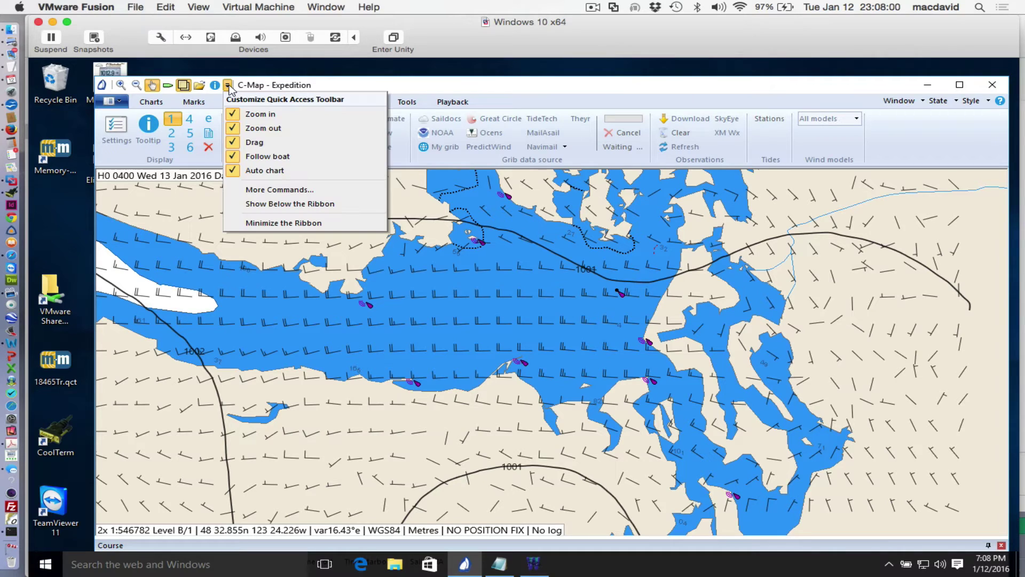
left_click(284, 192)
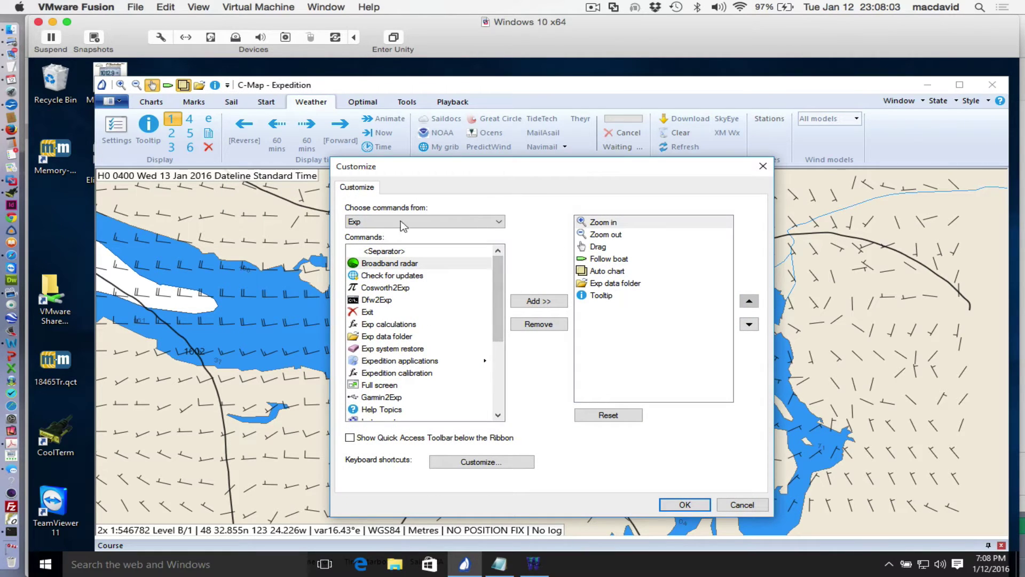
left_click_drag(495, 336, 492, 367)
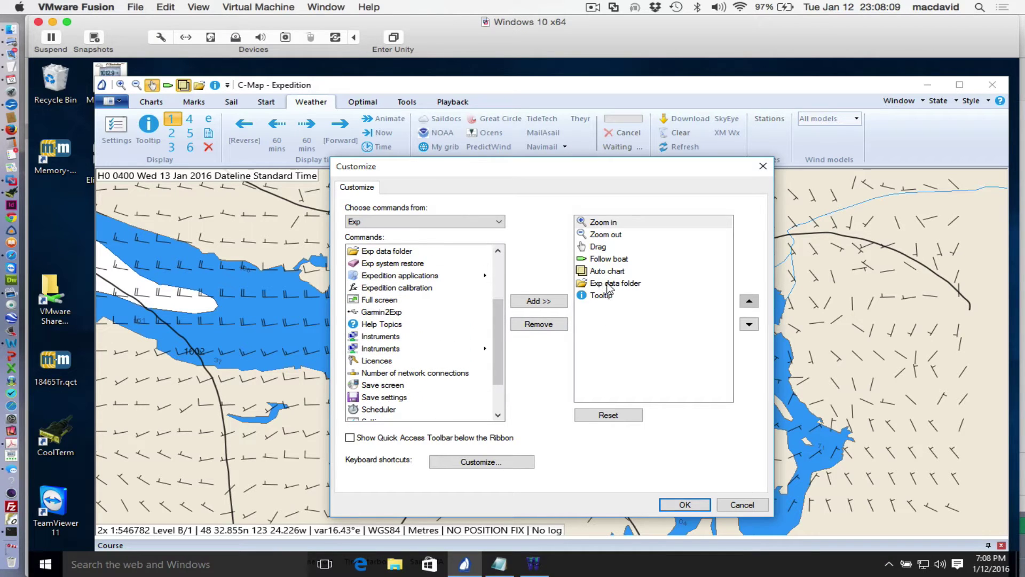
left_click(684, 503)
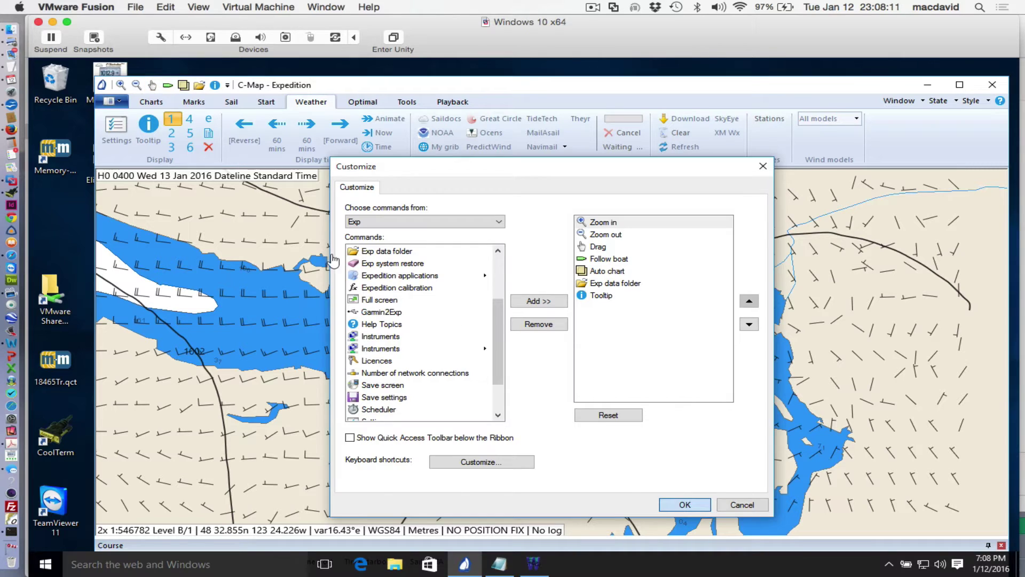
Step: Open the Expedition data folder and go into its WxData subfolder
left_click(199, 85)
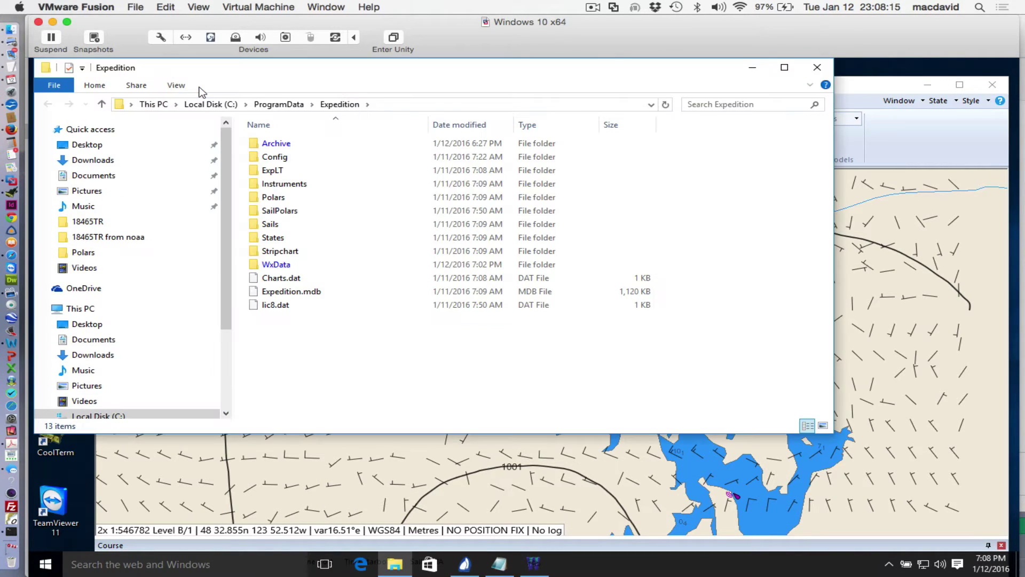
left_click_drag(332, 80, 416, 114)
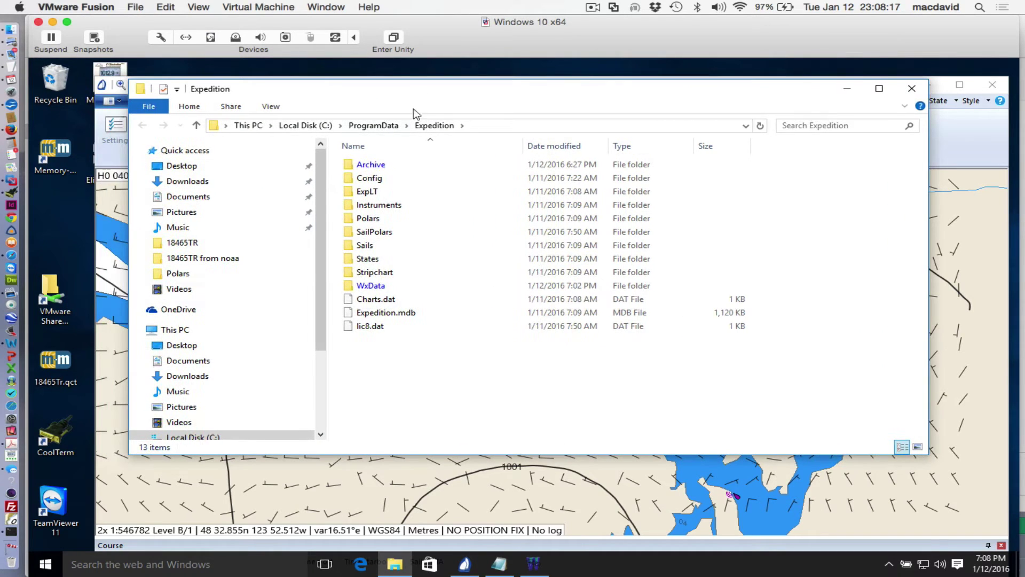
double_click(370, 286)
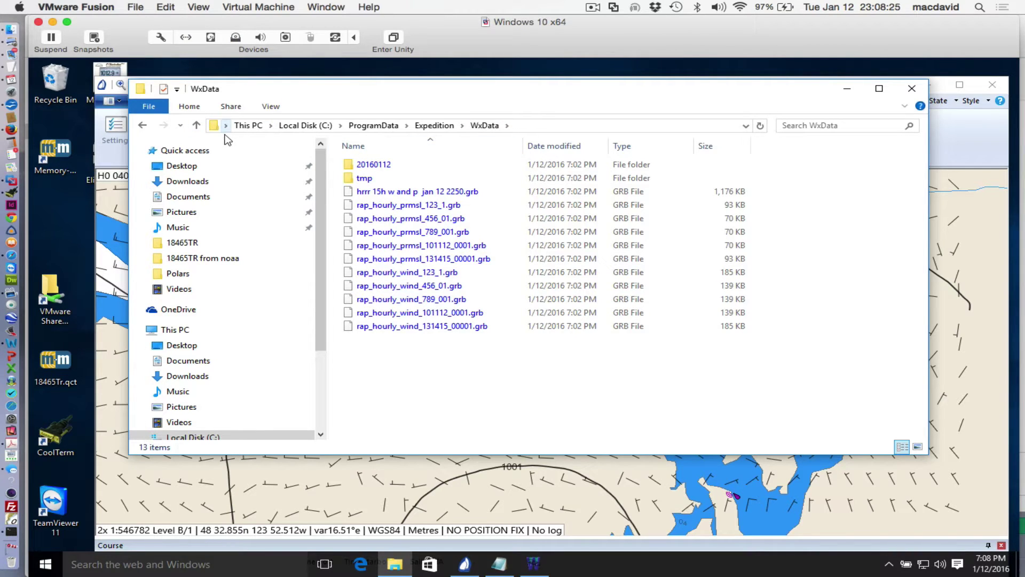
Step: Copy the WxData folder's path, C:\ProgramData\Expedition\WxData, and switch to the untitled Notepad note
left_click(524, 125)
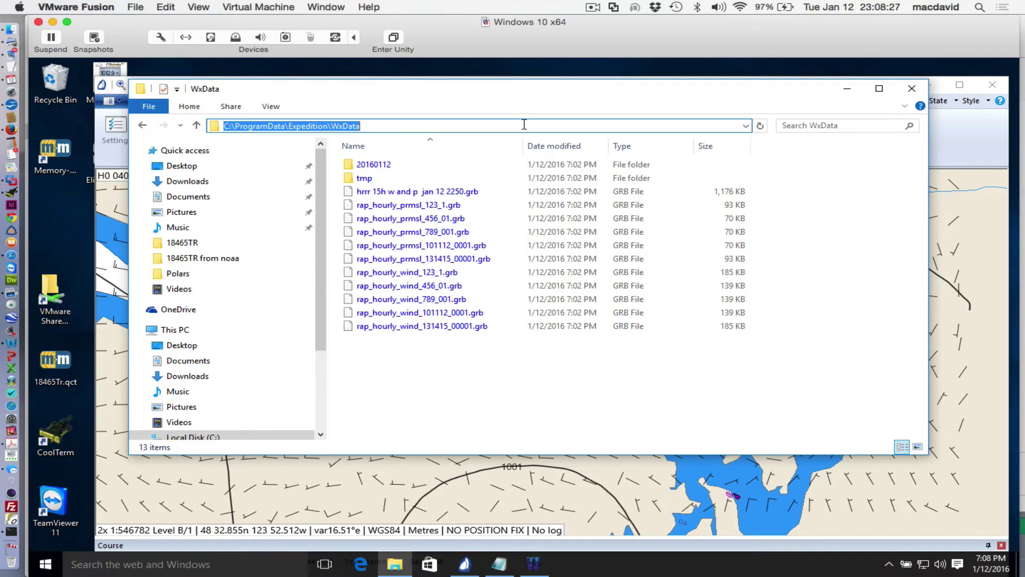
left_click(508, 400)
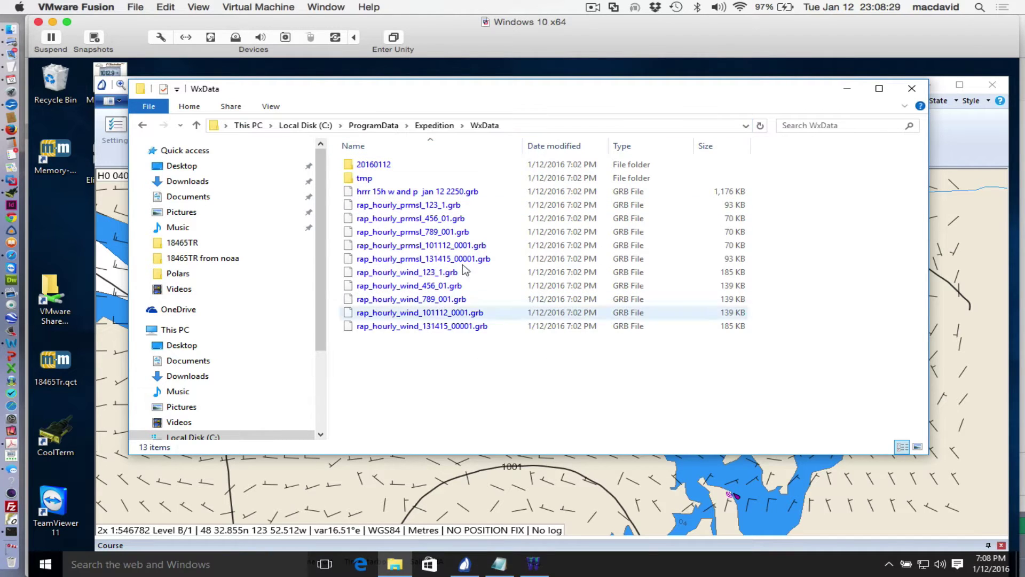
left_click(527, 124)
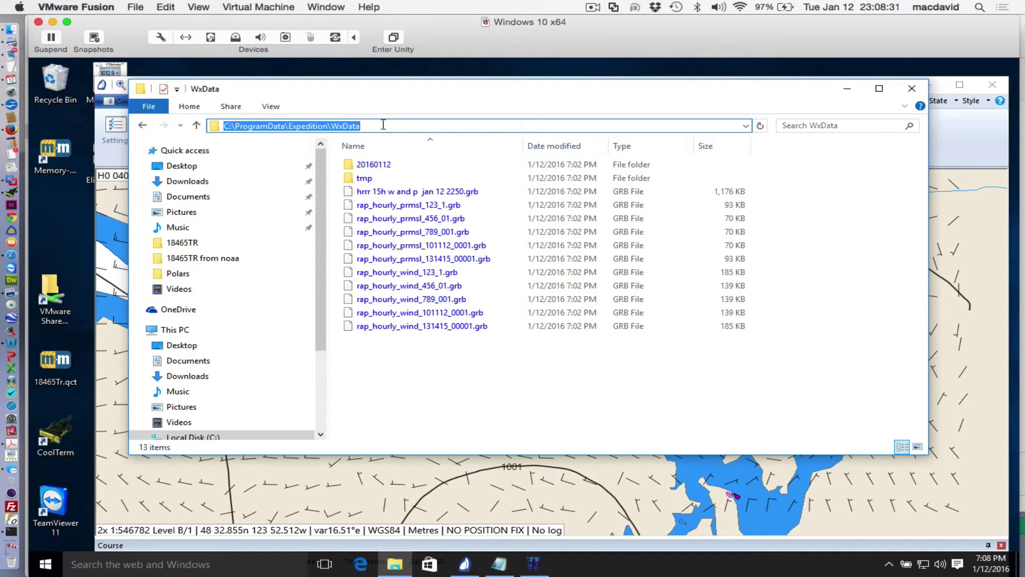
left_click_drag(382, 124, 212, 125)
key("ctrl+c")
left_click(495, 560)
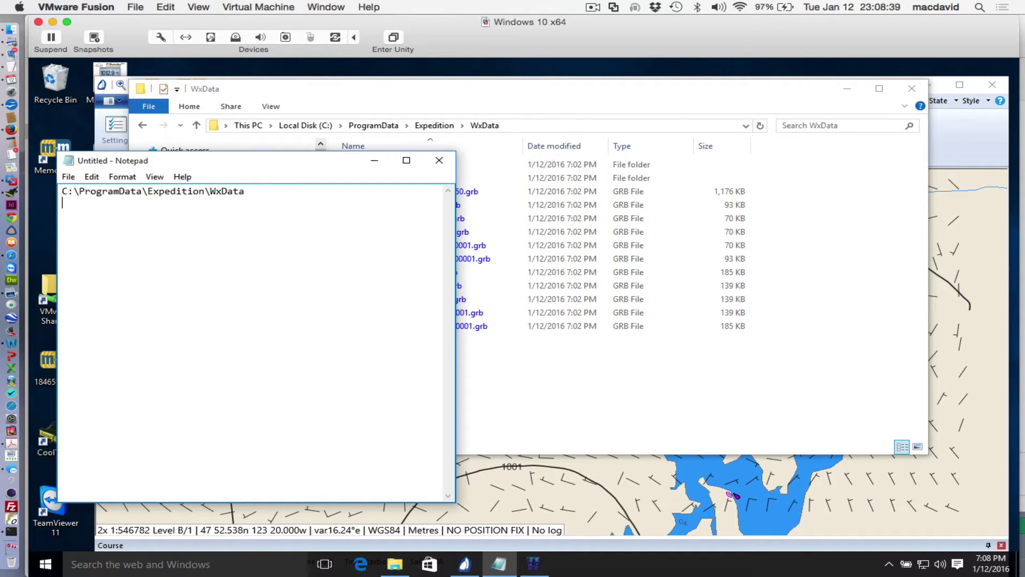
Step: Paste the WxData folder path into the Notepad note, clear File Explorer and Expedition out of the way, and return to WeatherNet's library
key("ctrl+v")
left_click(518, 109)
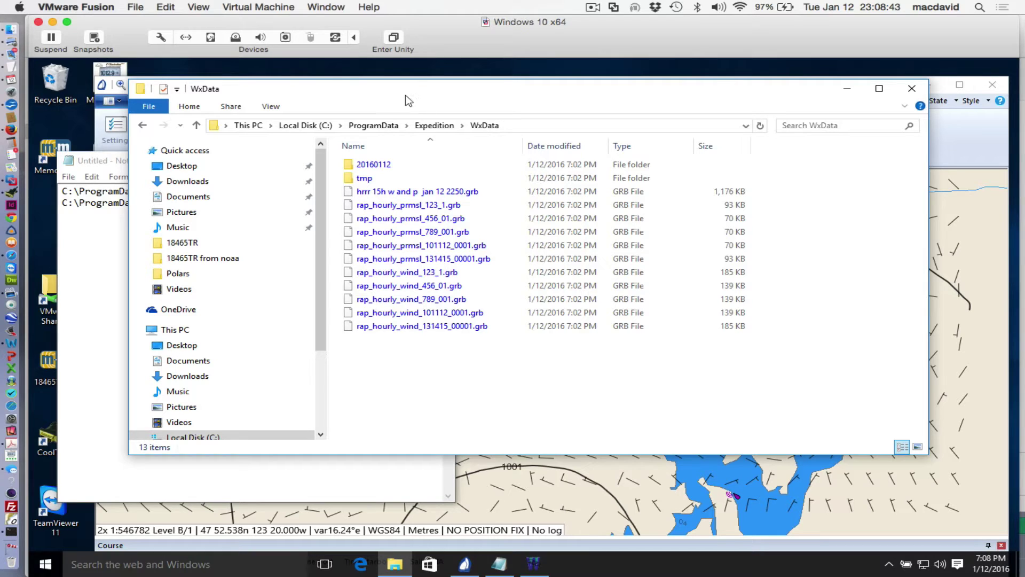
left_click(847, 90)
left_click_drag(565, 90, 618, 495)
left_click(531, 224)
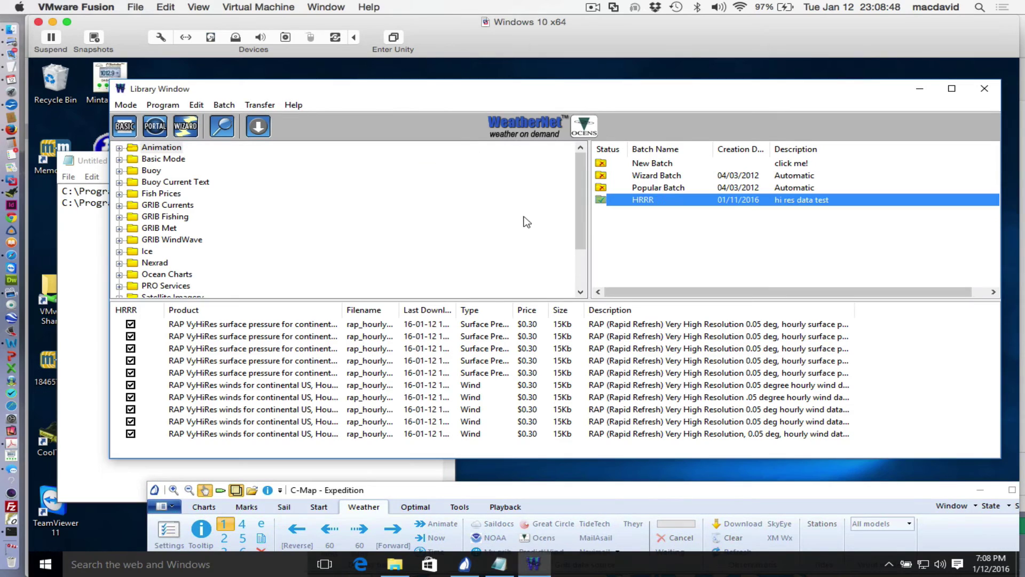
Step: Open the HRRR batch's properties and examine its transfer folder path and that folder's place in the folder tree
right_click(653, 203)
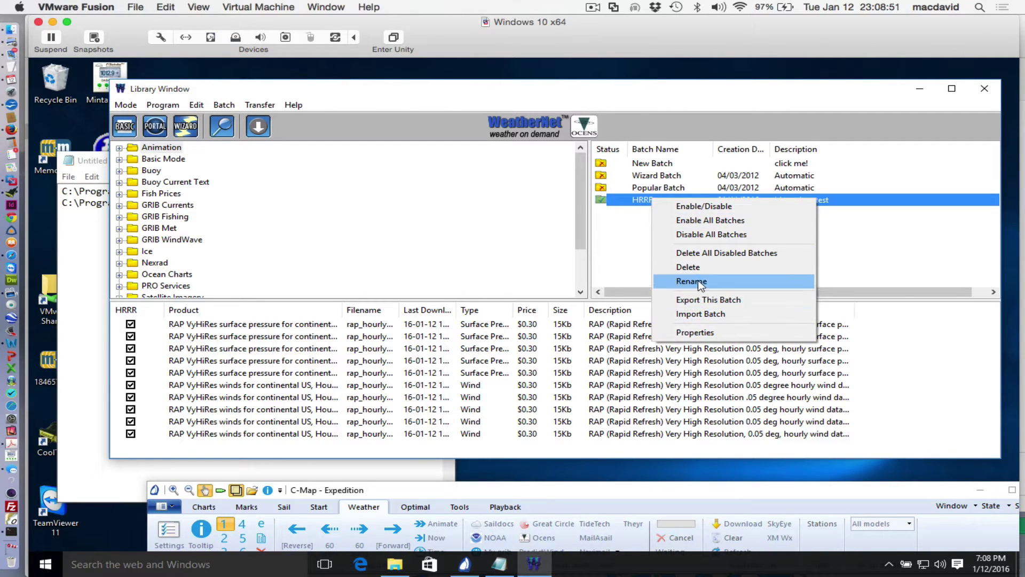
left_click(694, 332)
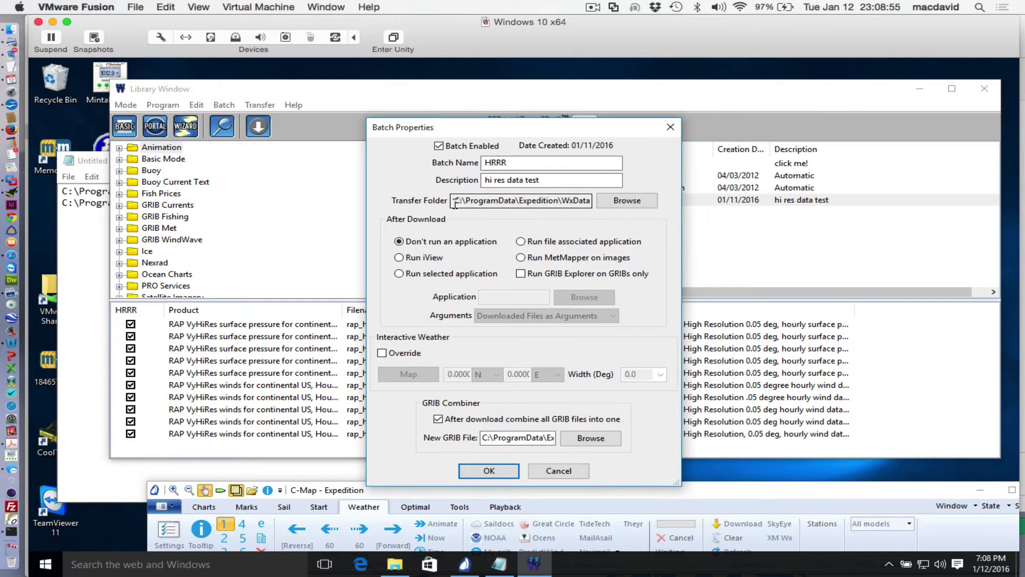
left_click_drag(453, 200, 722, 205)
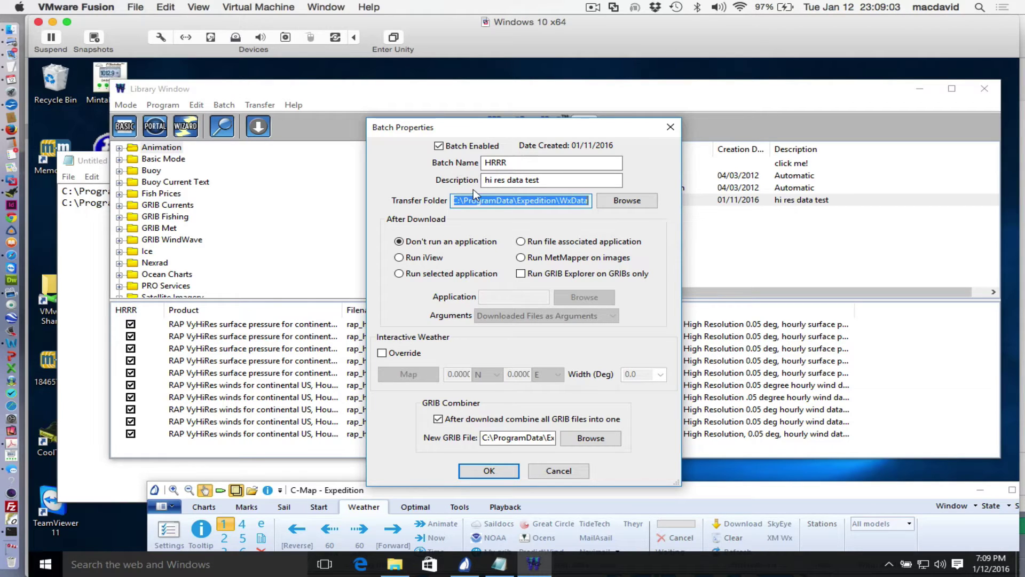
left_click_drag(509, 202, 381, 192)
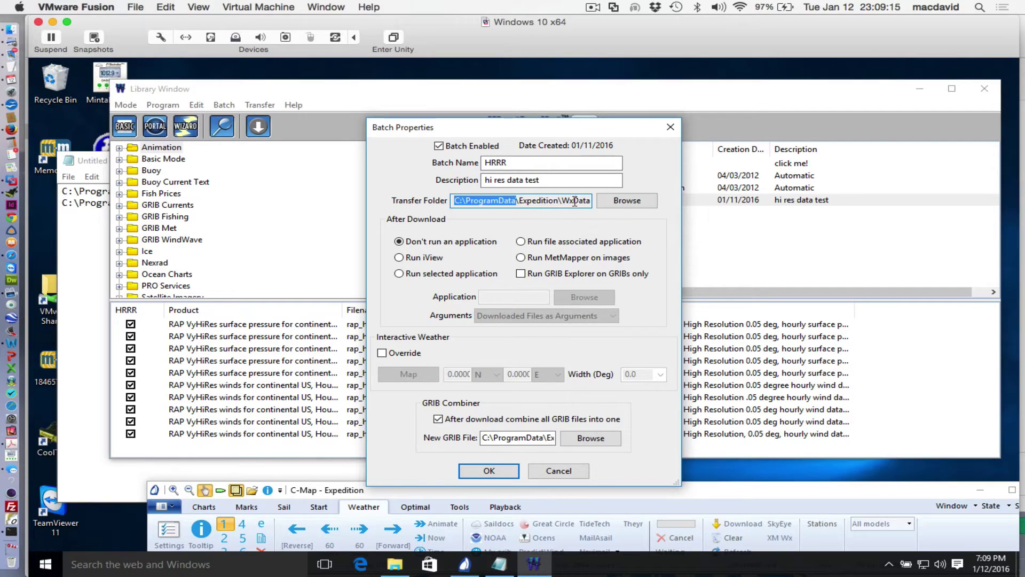
left_click(625, 202)
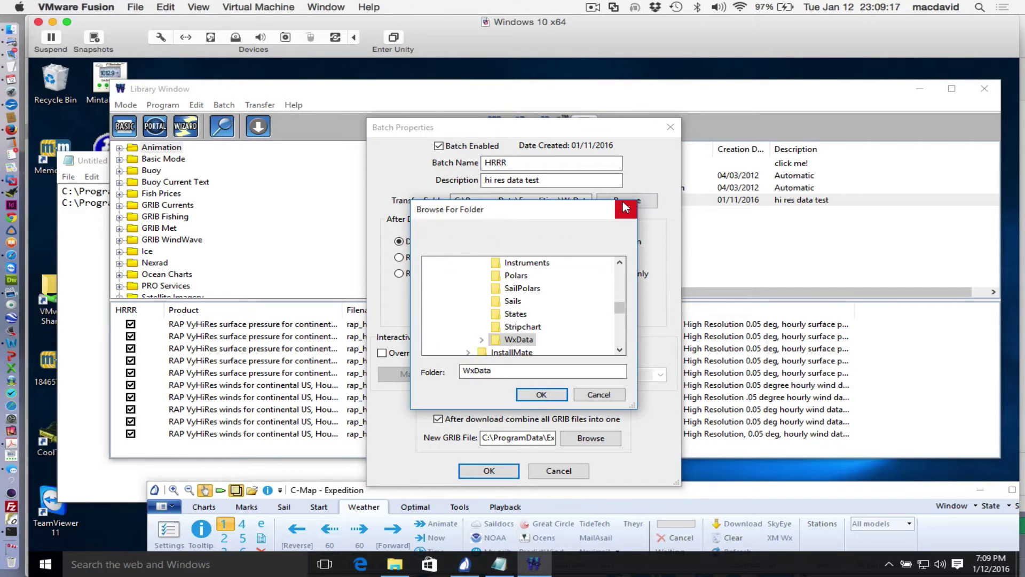
mouse_move(619, 308)
left_mouse_down()
mouse_move(619, 279)
mouse_move(620, 299)
left_mouse_up()
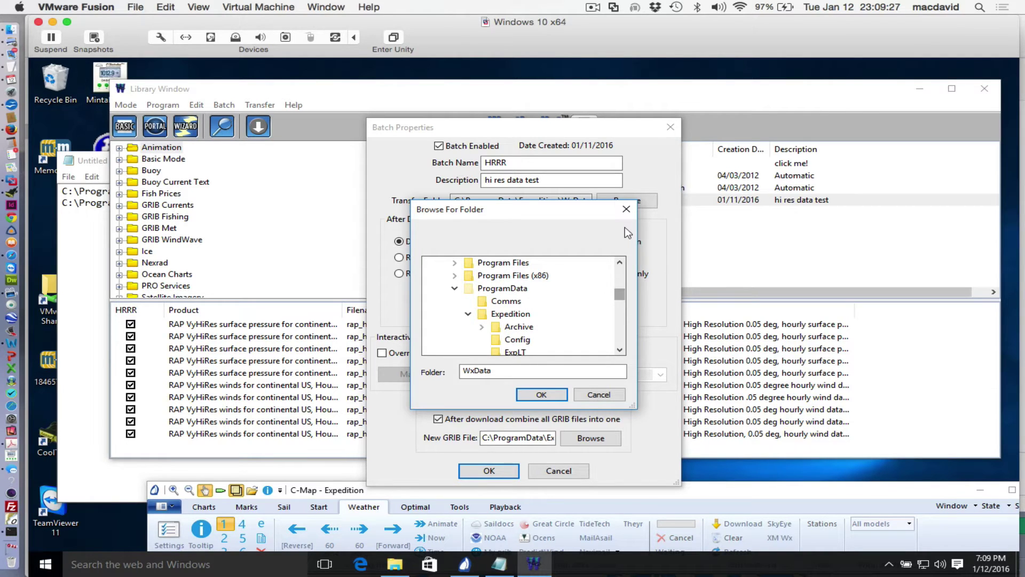
left_click(626, 209)
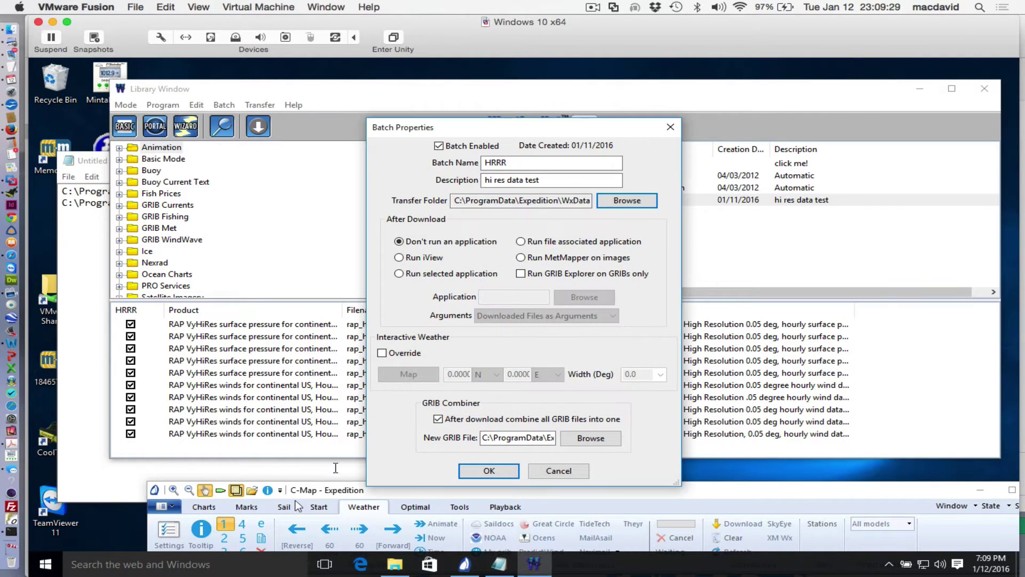
Step: Switch to File Explorer, go to Local Disk (C:) and show hidden items
left_click(395, 563)
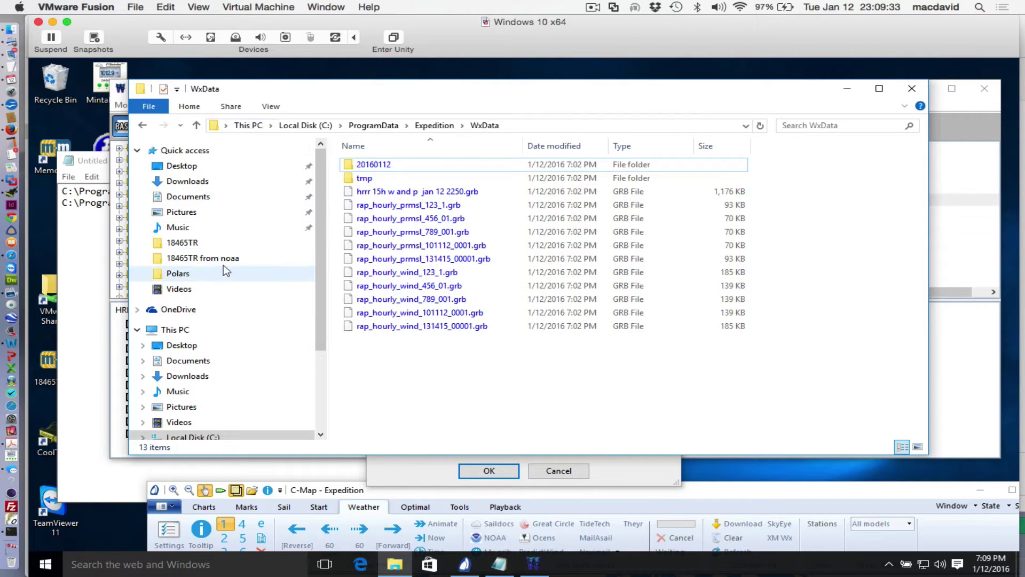
left_click(191, 332)
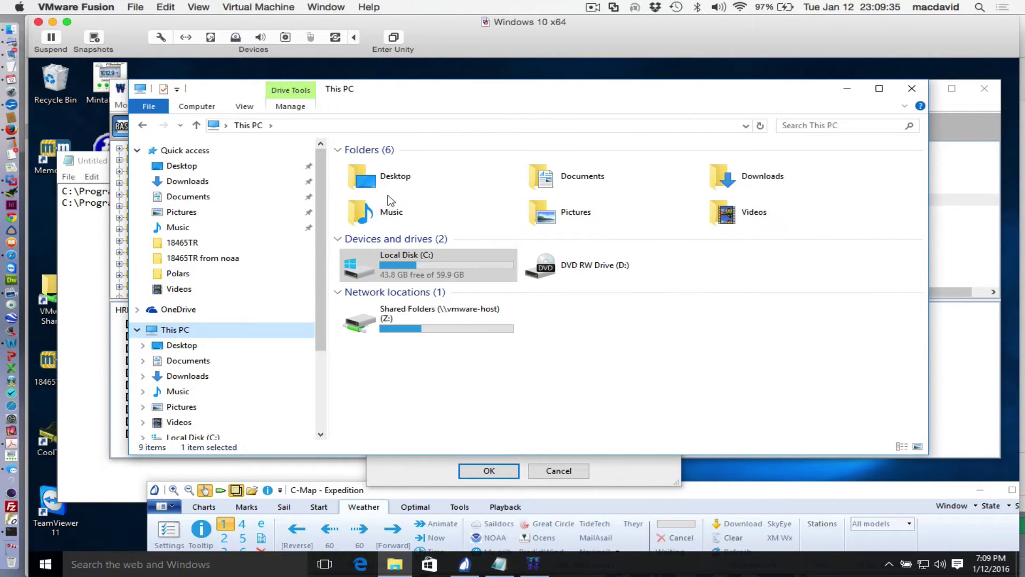
double_click(401, 267)
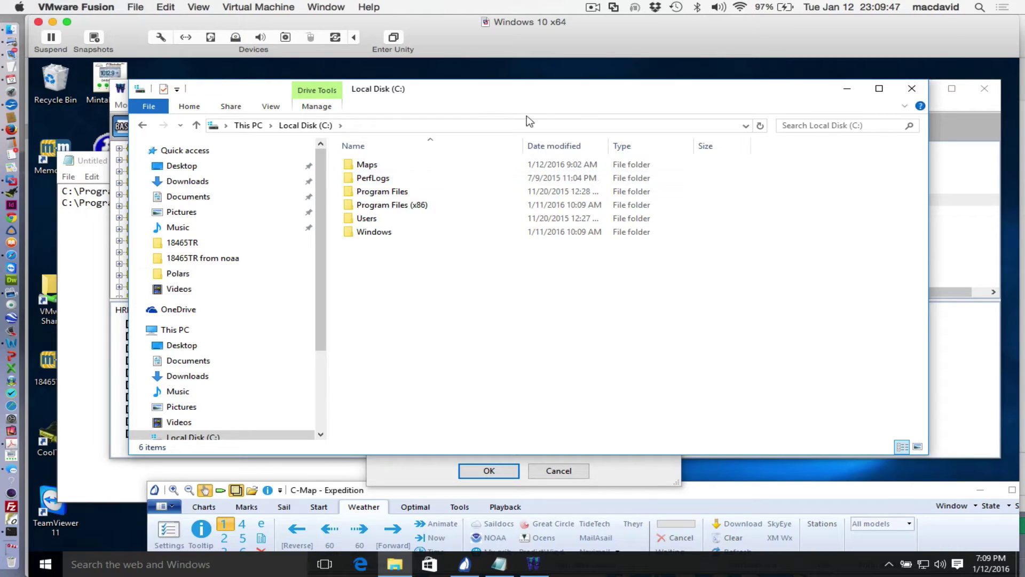
left_click(267, 107)
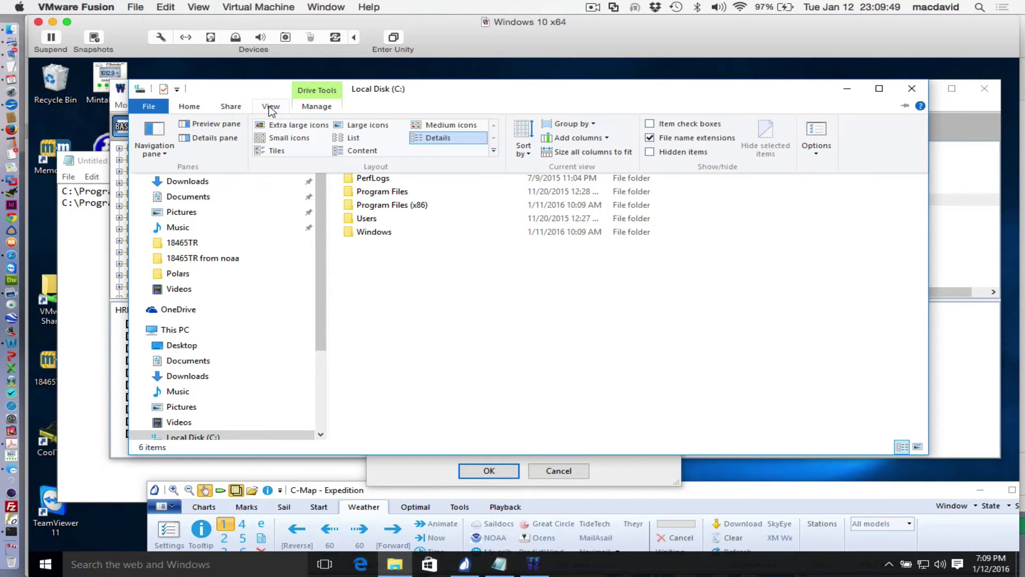
left_click(651, 152)
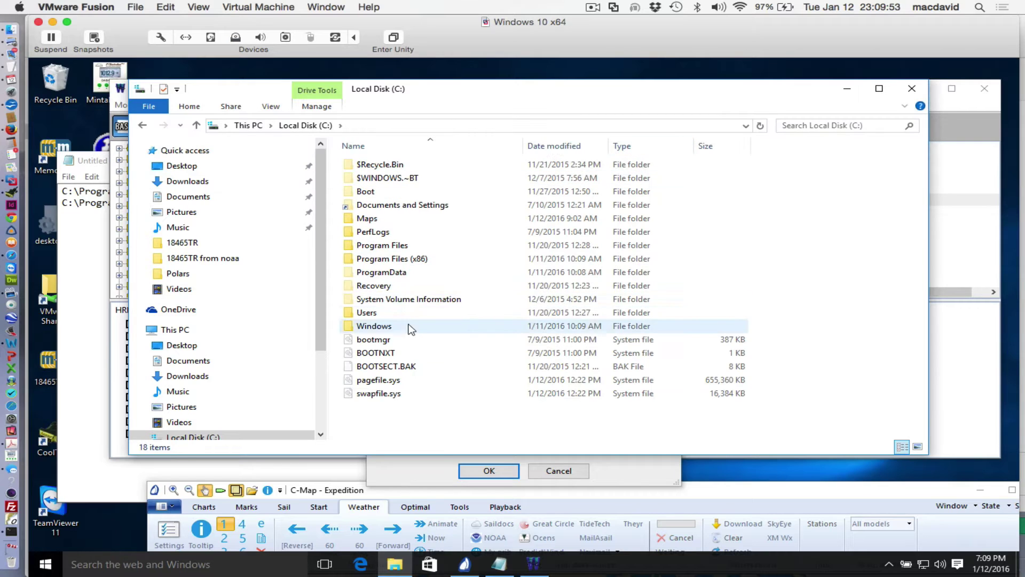
Step: Go through ProgramData and Expedition to the WxData folder, look at its contents, and close File Explorer
left_click(377, 274)
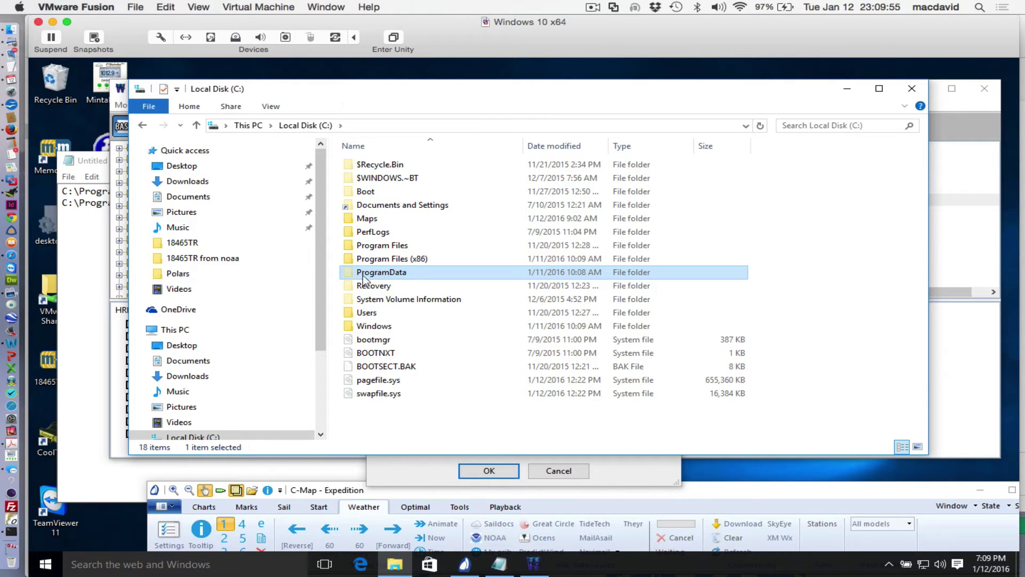
double_click(349, 273)
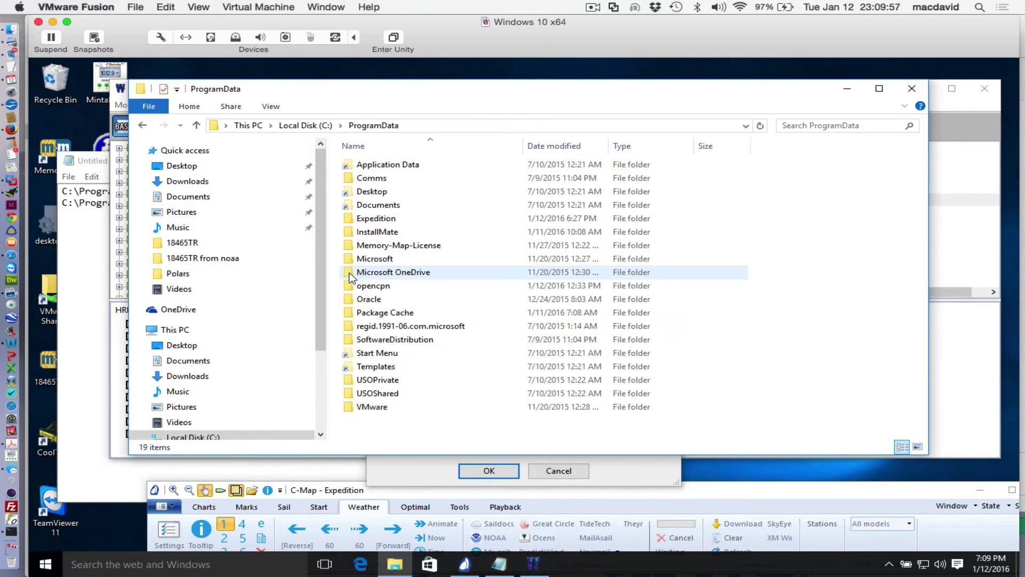
double_click(354, 224)
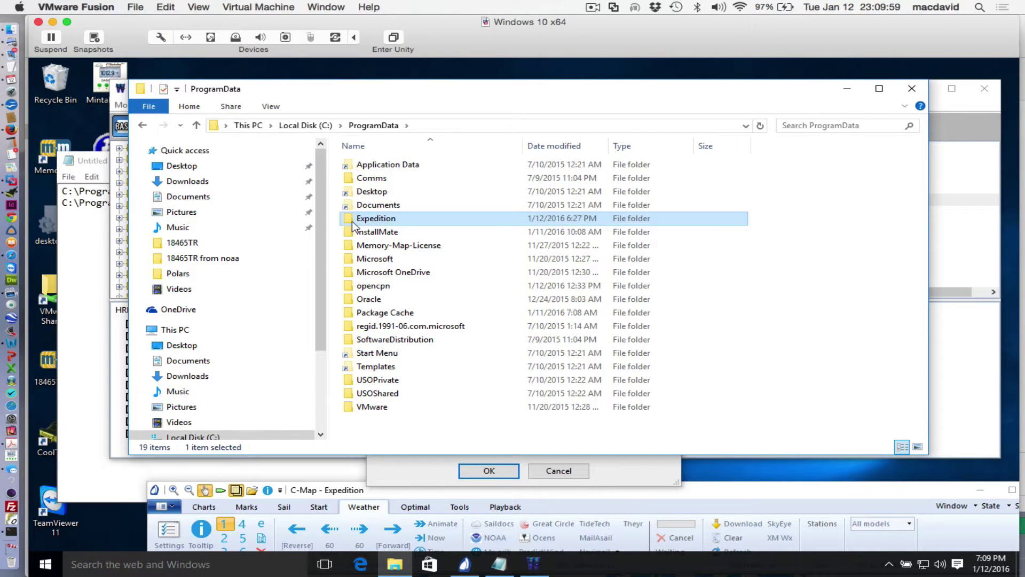
left_click(351, 287)
double_click(352, 287)
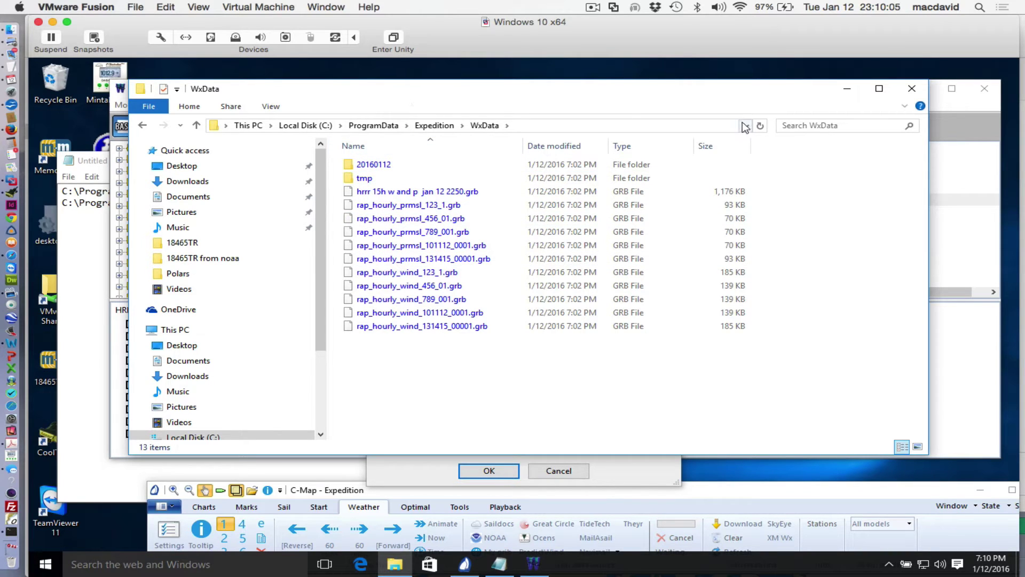
left_click(912, 89)
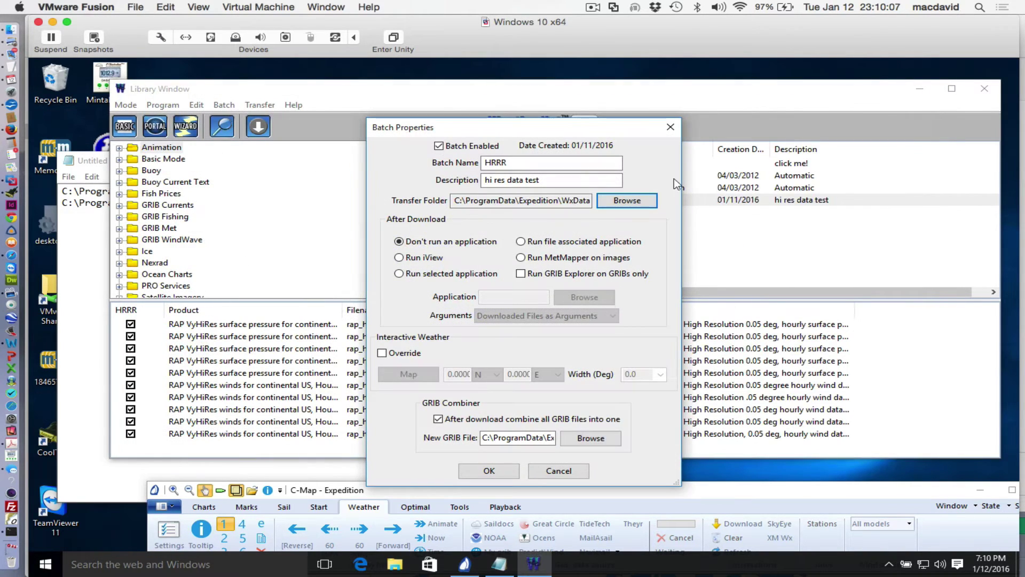
Step: Choose Expedition's WxData folder under ProgramData as the HRRR batch's transfer folder and check the resulting path
left_click_drag(625, 129, 626, 97)
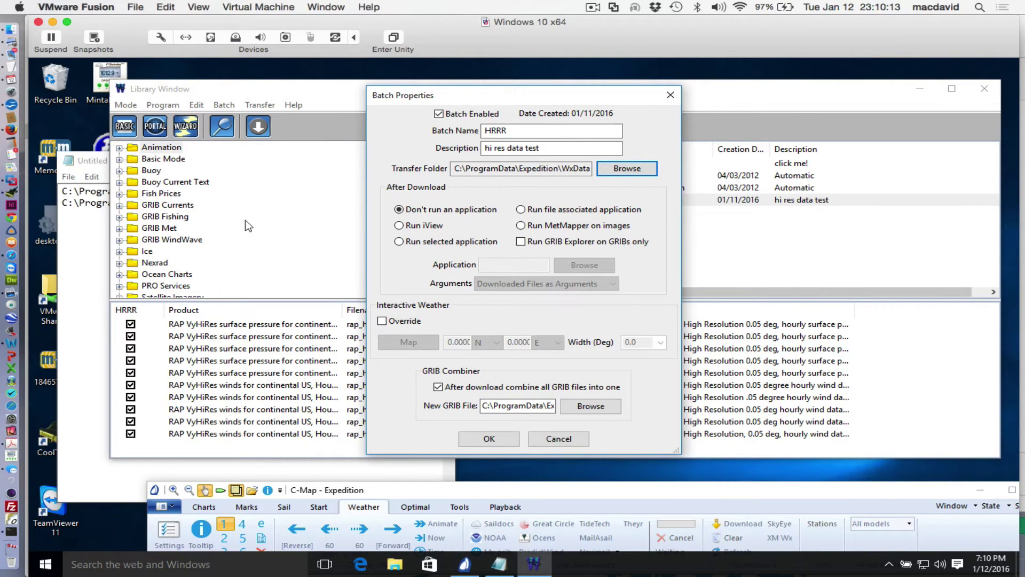
left_click(626, 170)
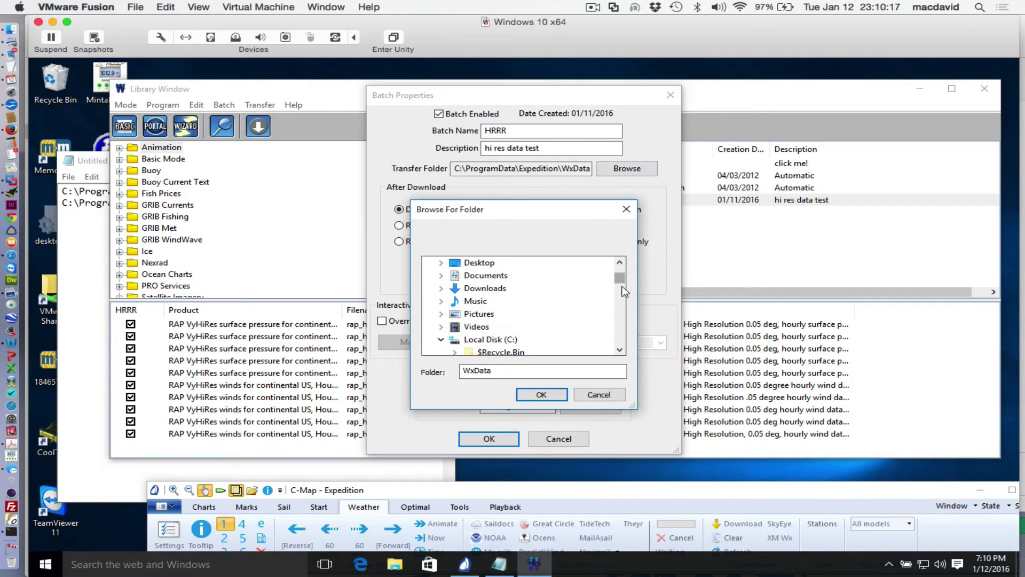
left_click_drag(620, 280, 620, 310)
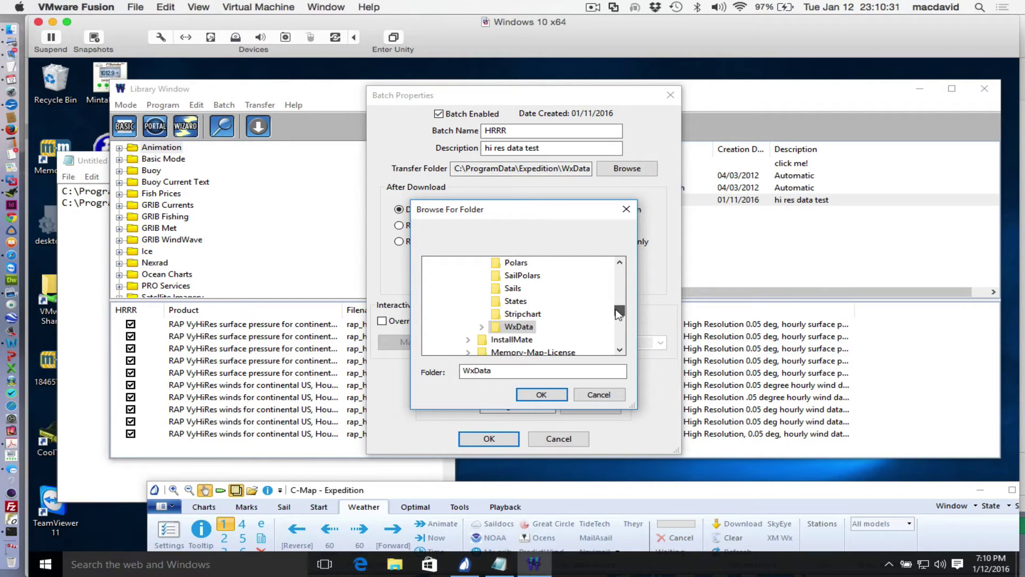
double_click(536, 326)
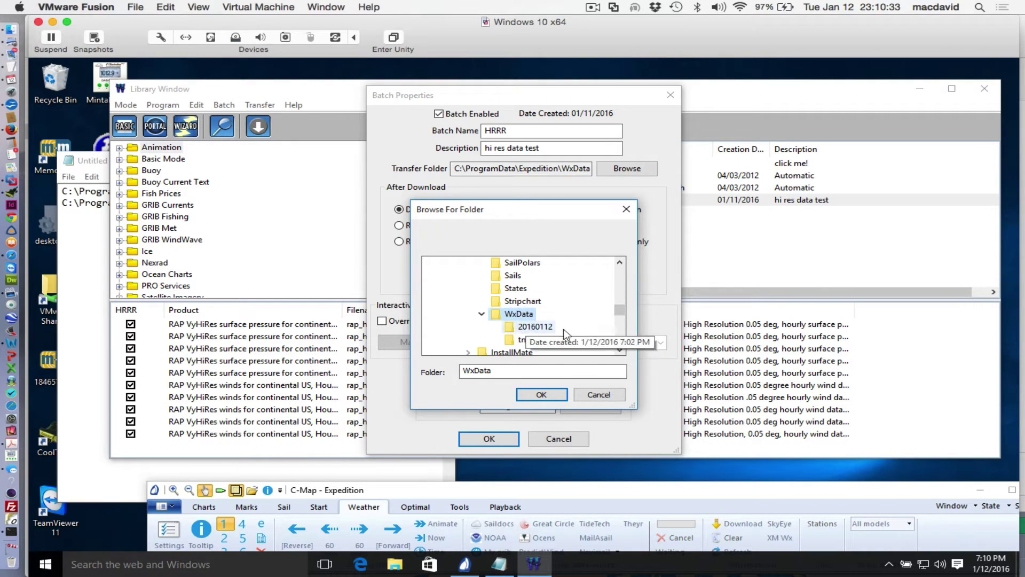
left_click(541, 394)
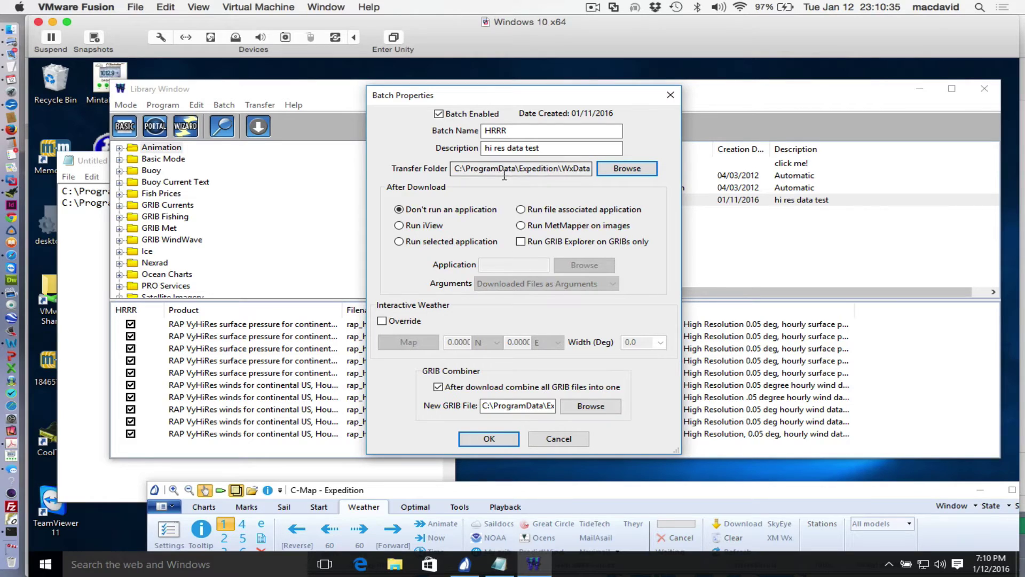
left_click_drag(507, 169, 615, 170)
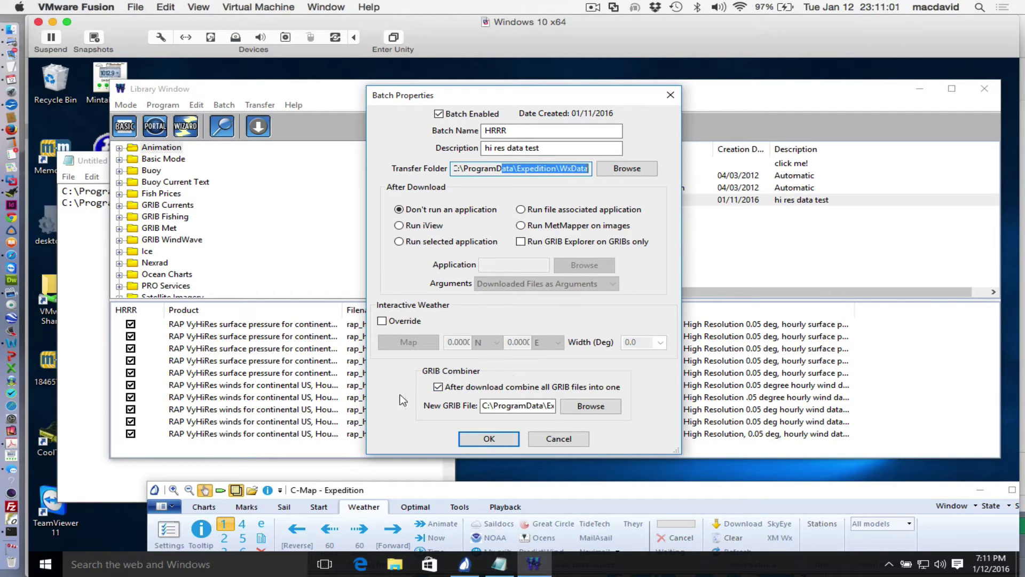
Step: Keep GRIB combining enabled, name the combined file "hrrr 15h w and p jan 12 23120.grb" in WxData, and save the HRRR batch properties
left_click(438, 387)
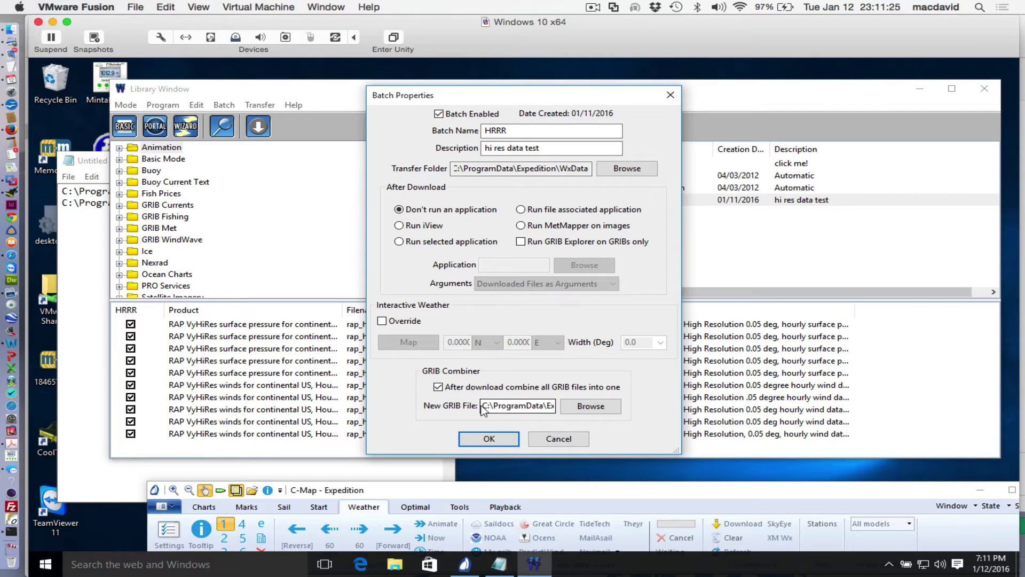
left_click_drag(483, 408, 610, 407)
left_click(591, 406)
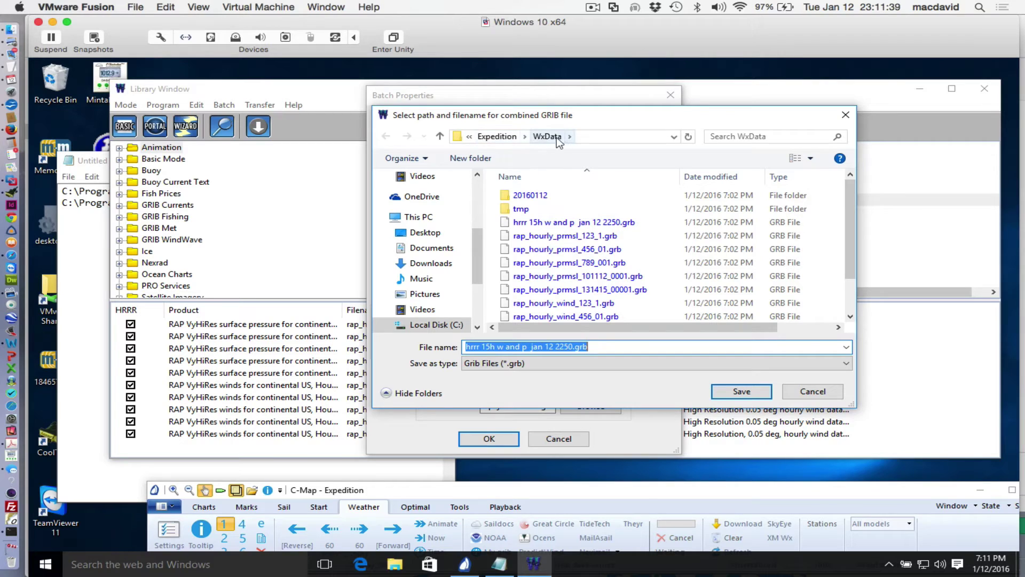
scroll(851, 247, "down", 1)
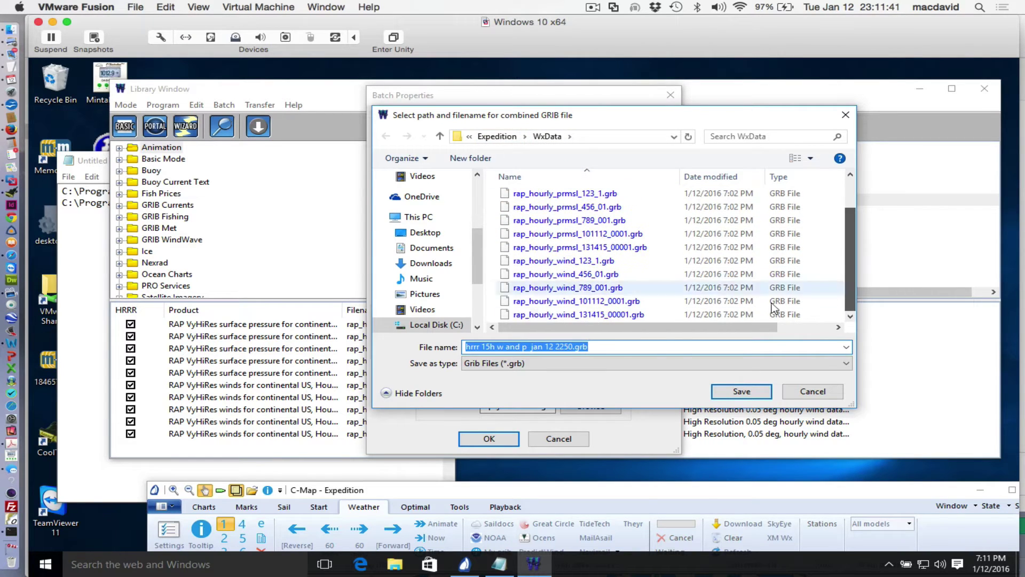
left_click(597, 346)
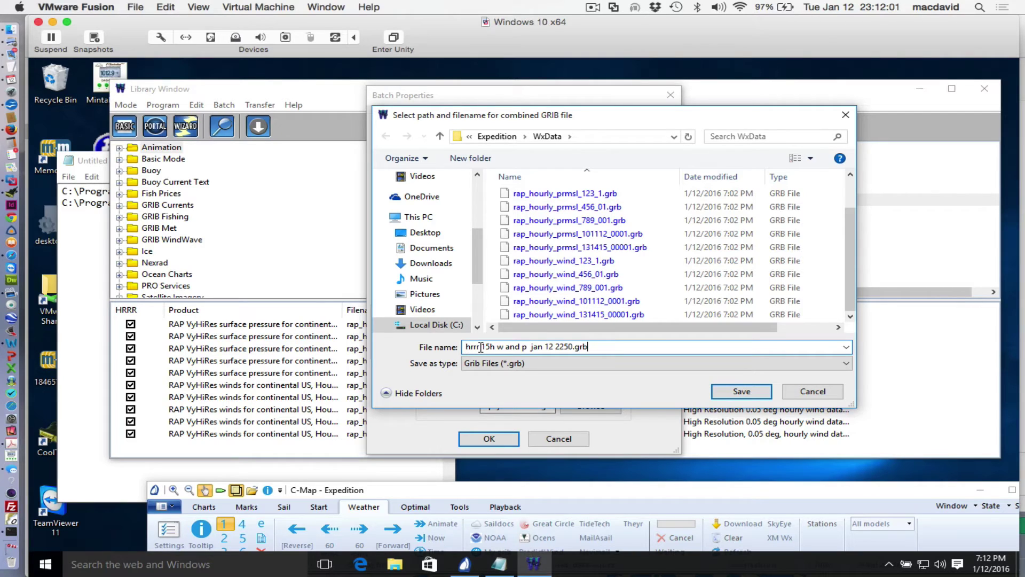
left_click_drag(481, 347, 485, 347)
left_click_drag(554, 346, 573, 344)
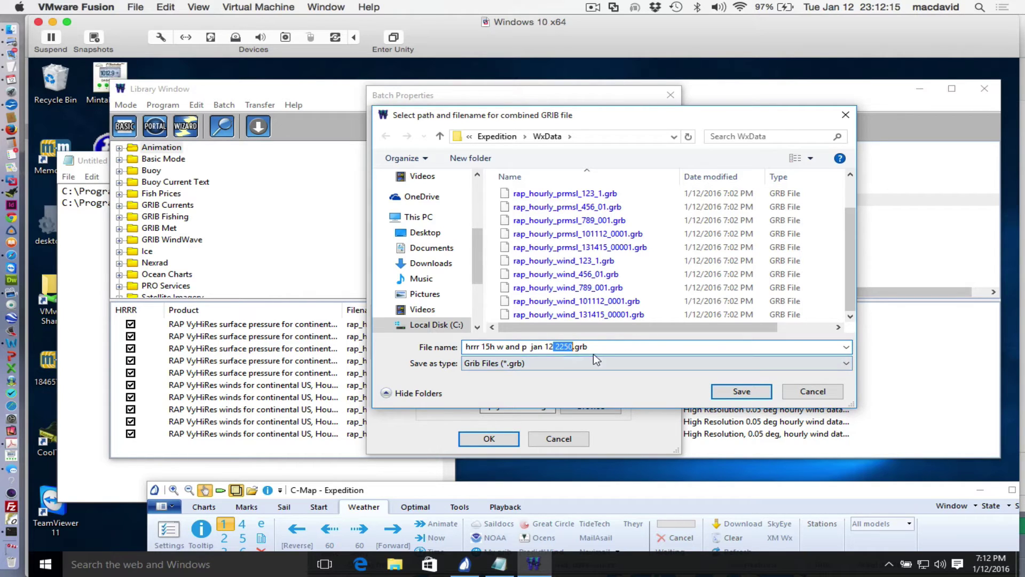
left_click(562, 344)
left_click_drag(561, 345, 567, 344)
type("312")
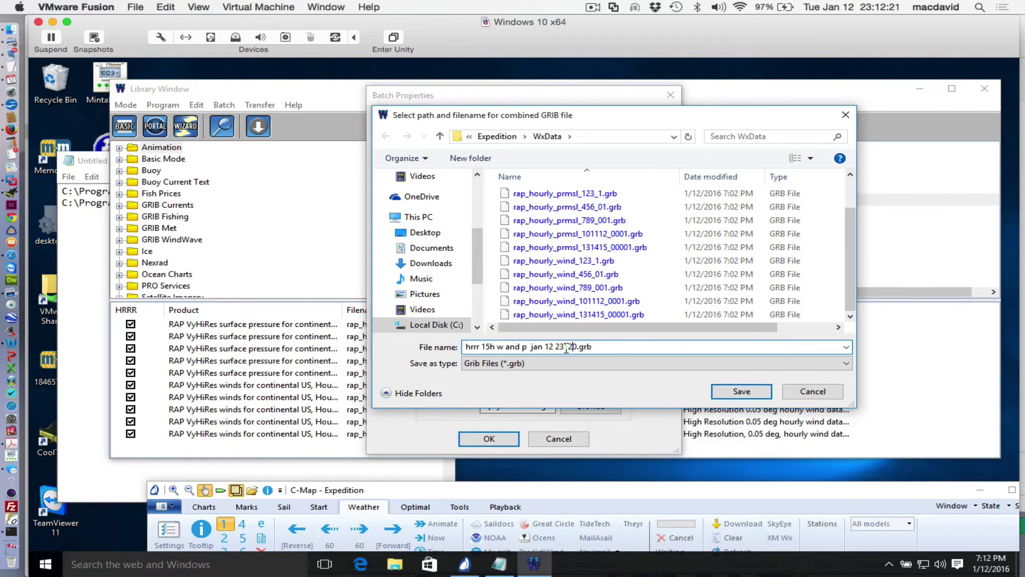
left_click(746, 394)
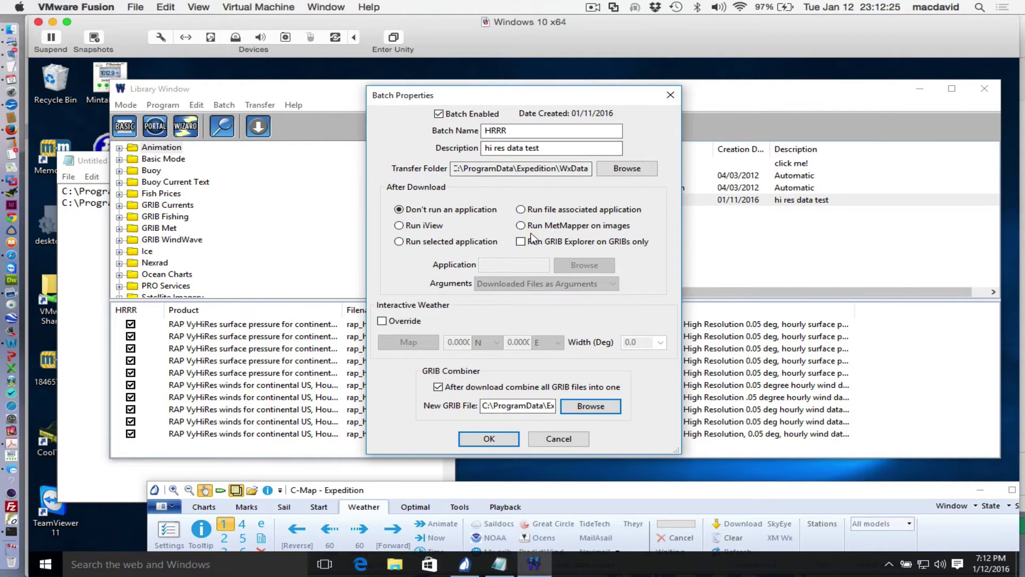
left_click(489, 439)
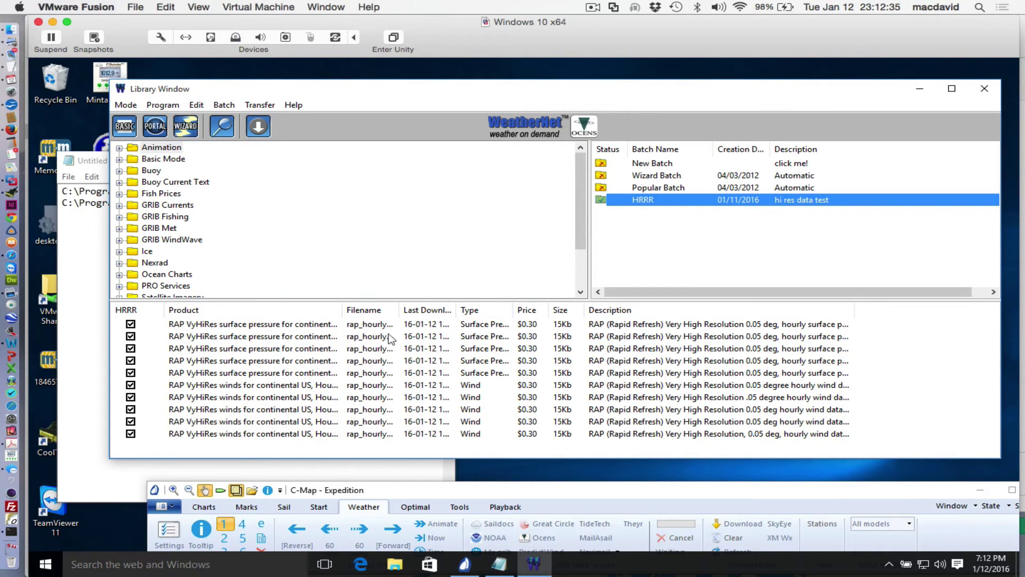
Step: Create a new batch named "ffff" with the description "fff" and dismiss the directory error
double_click(649, 163)
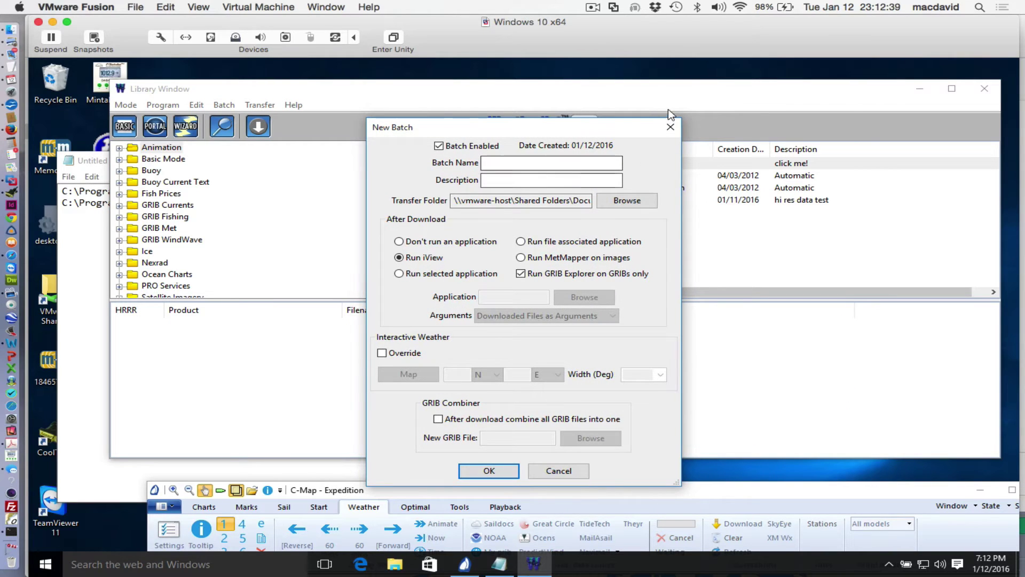
left_click(504, 164)
type("ffff")
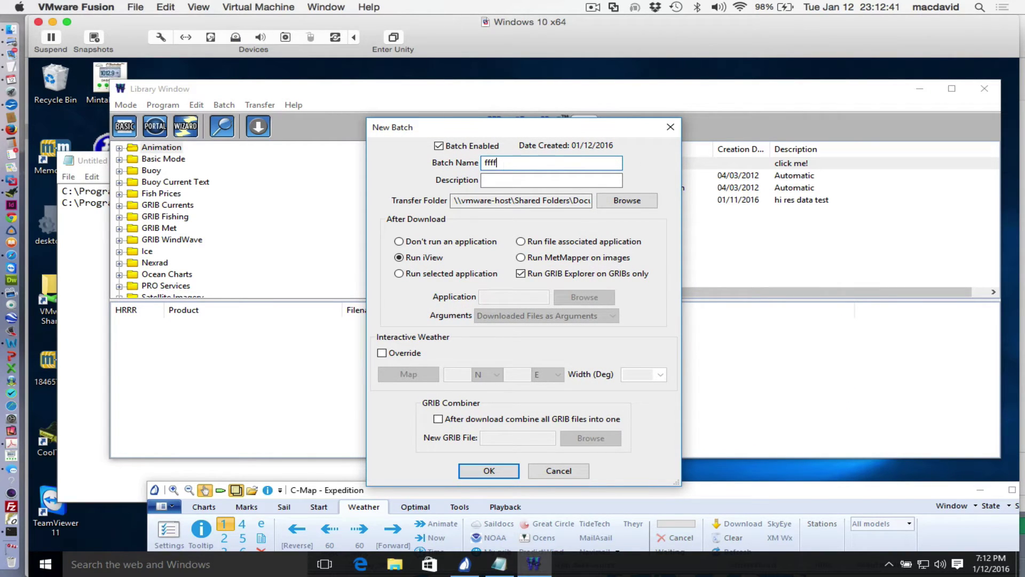
left_click(504, 182)
type("fff")
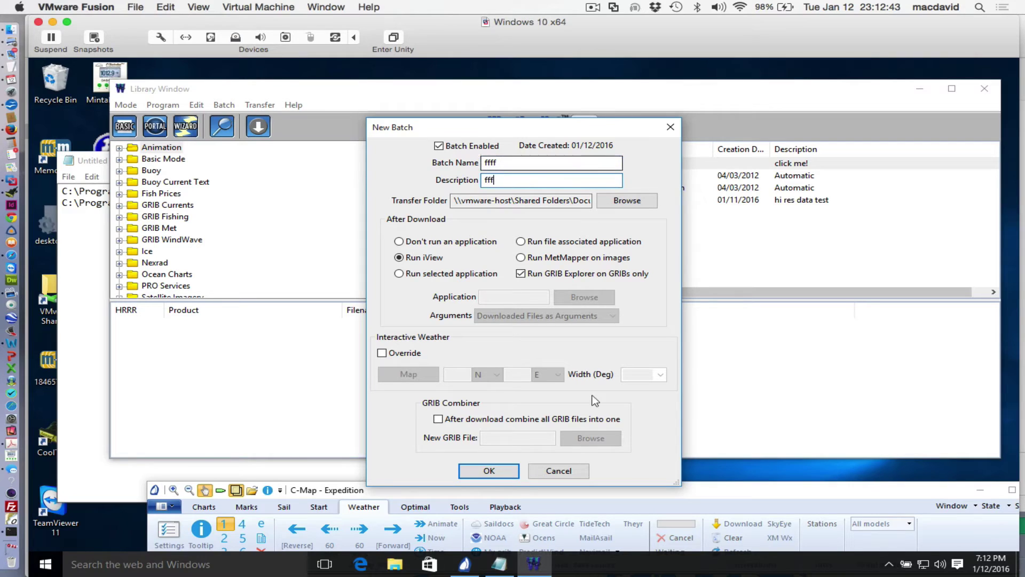
left_click(509, 473)
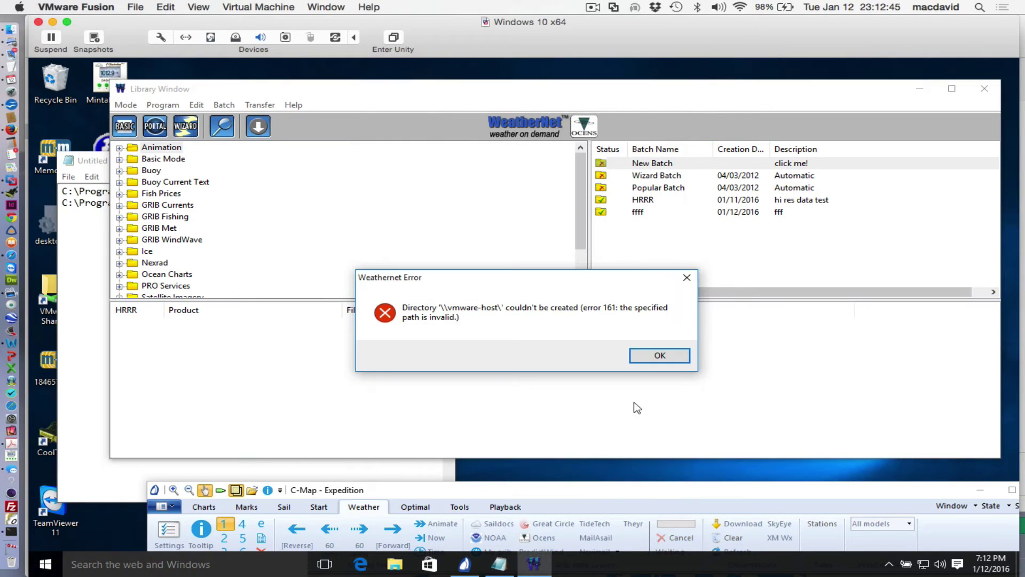
left_click(665, 354)
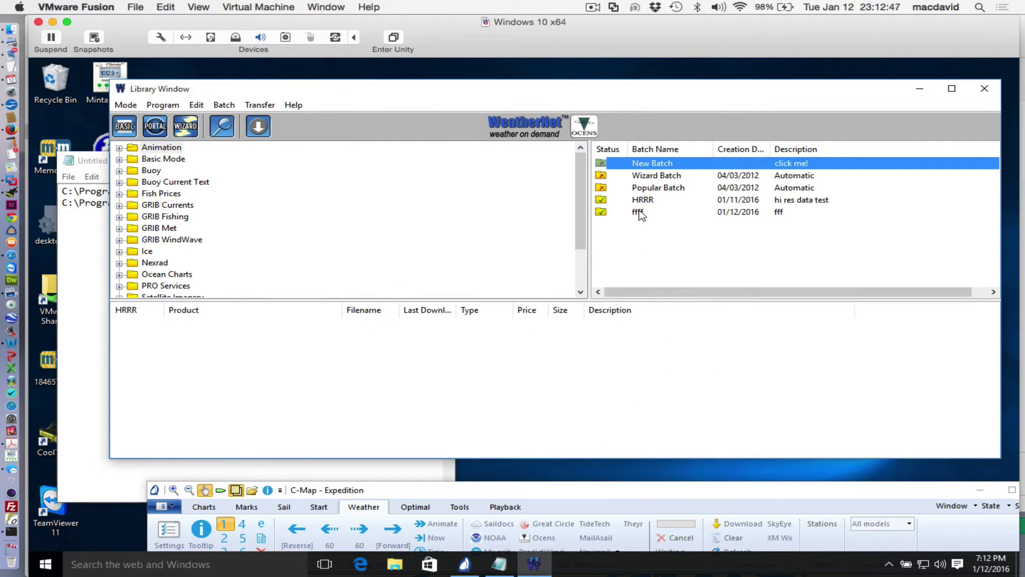
Step: Select the ffff batch, enlarge the product library area and expand GRIB Met > RAP > Wind
left_click(603, 213)
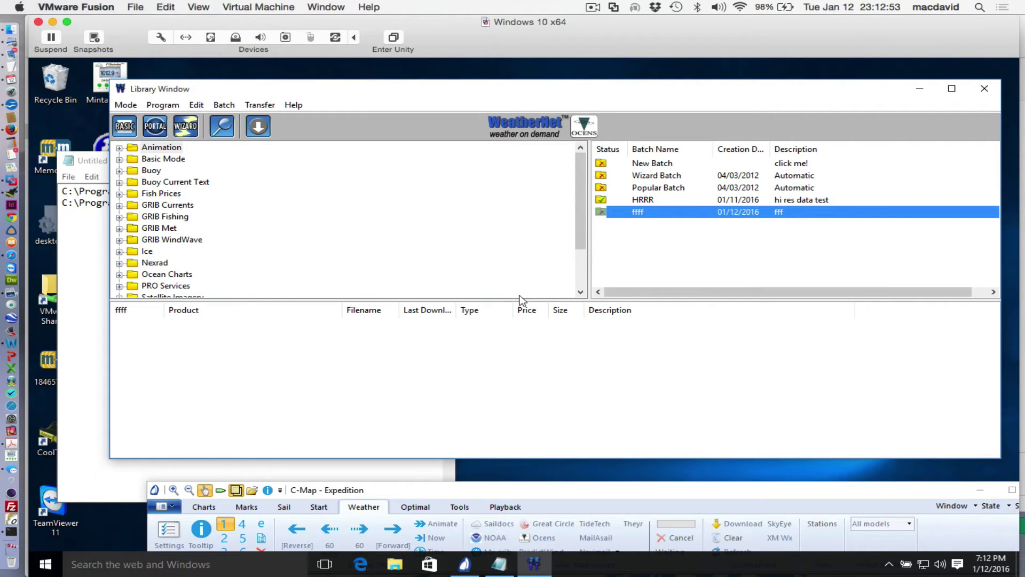
left_click_drag(519, 299, 519, 350)
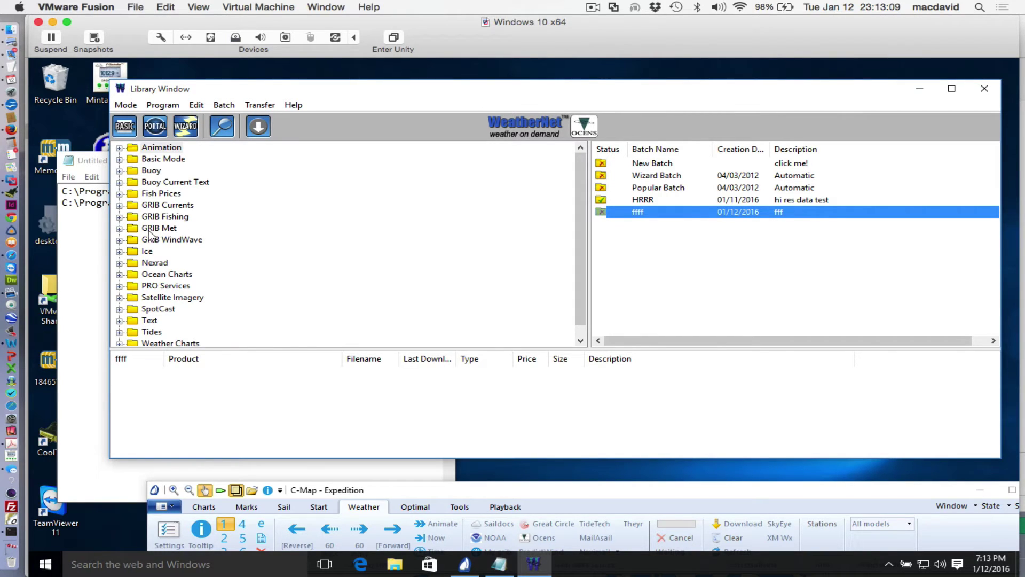
left_click(119, 228)
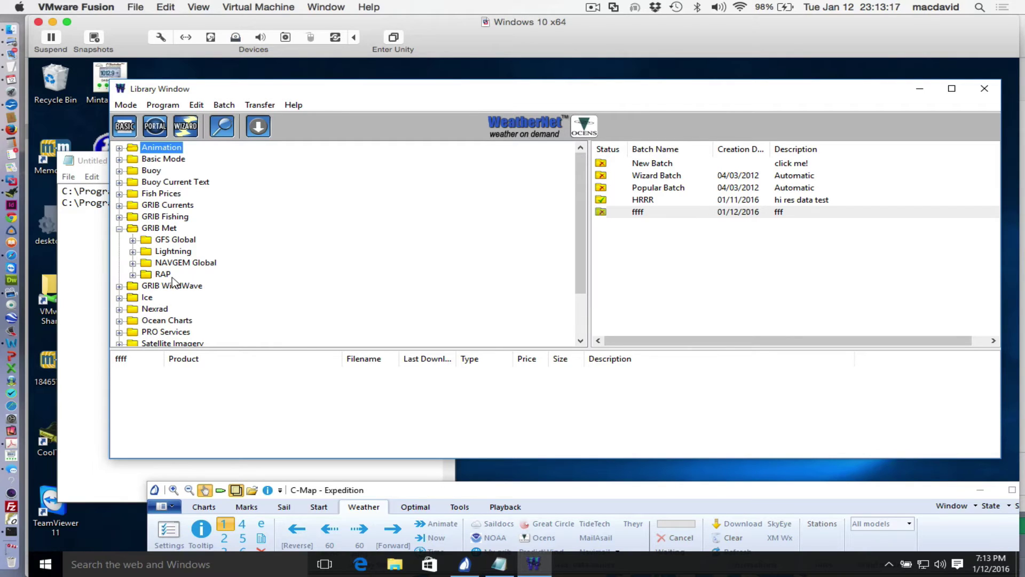
left_click(132, 274)
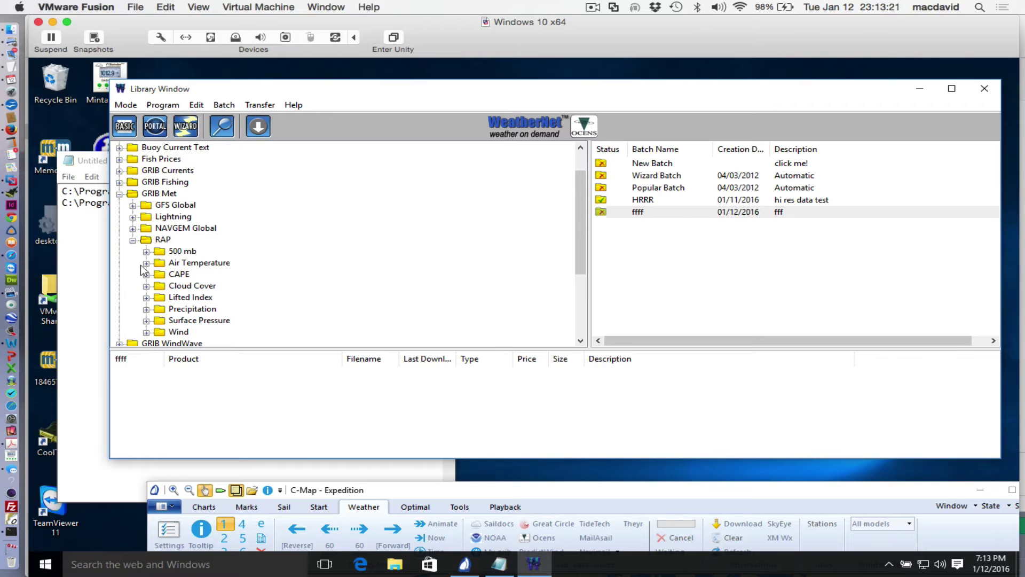
scroll(278, 290, "down", 1)
scroll(277, 290, "down", 1)
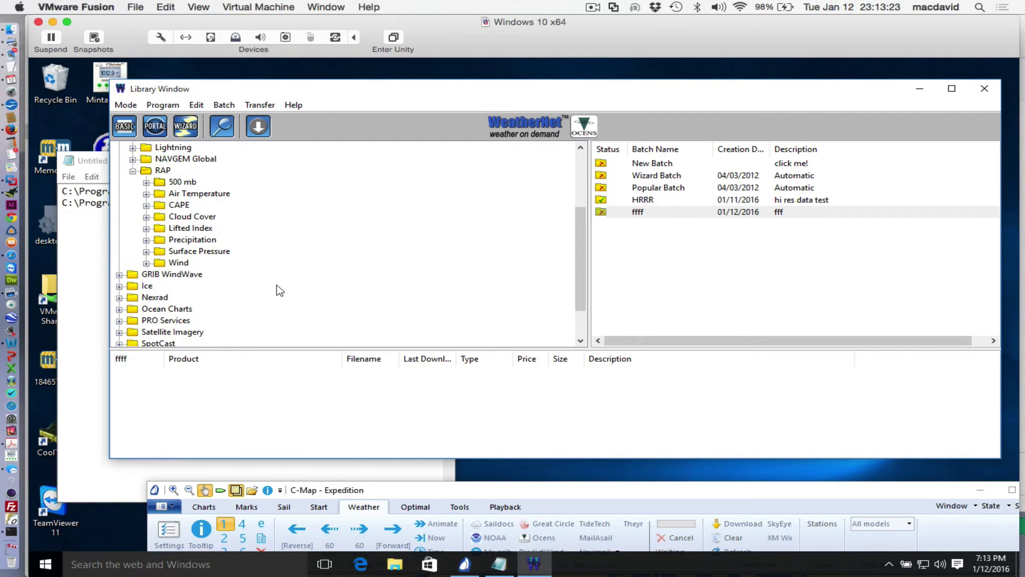
scroll(278, 290, "up", 1)
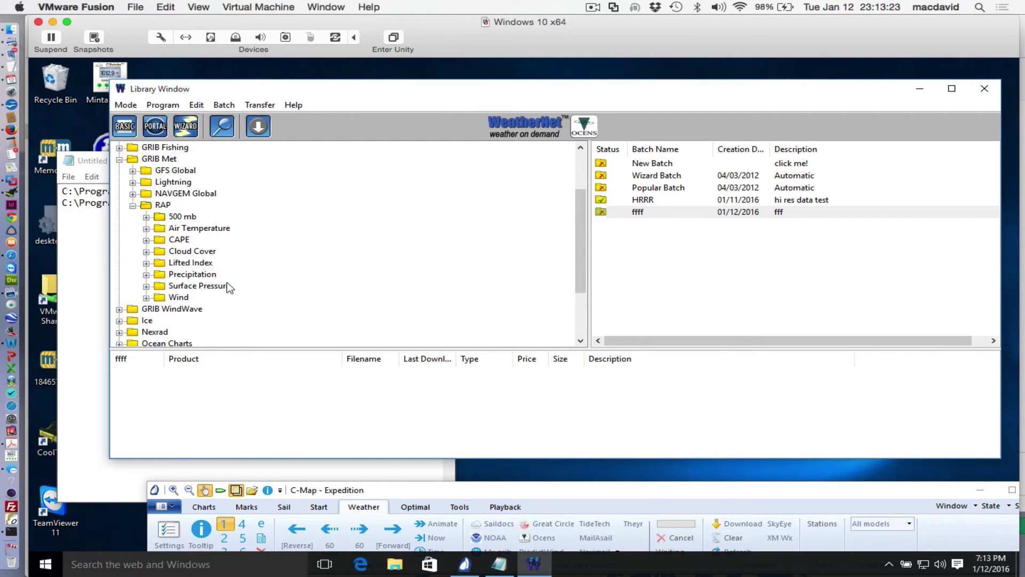
left_click(146, 298)
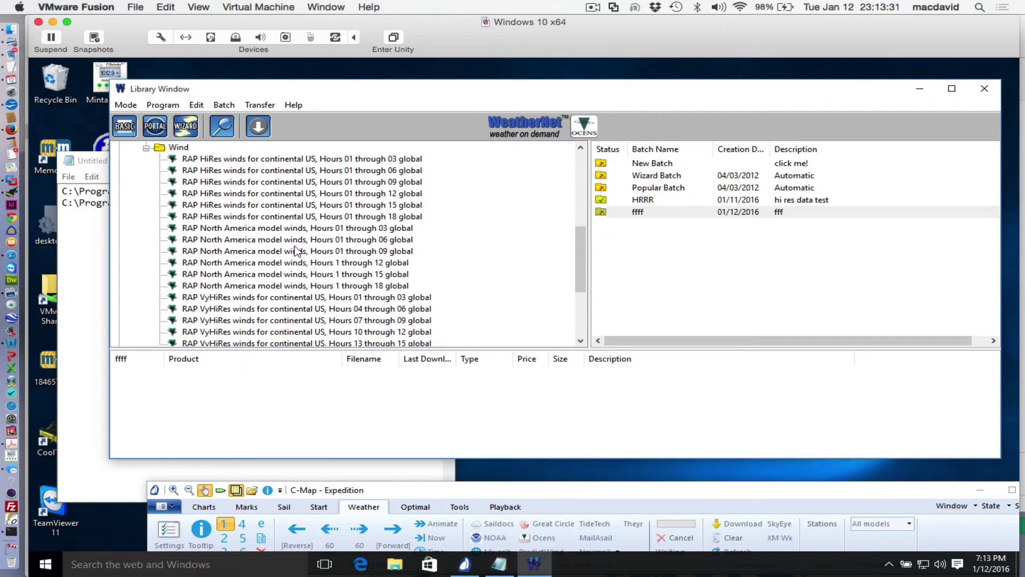
Step: Add the RAP VyHiRes continental US winds for hours 01 through 03 and 10 through 12 to the ffff batch, dismissing the directory errors
left_click_drag(578, 233, 582, 241)
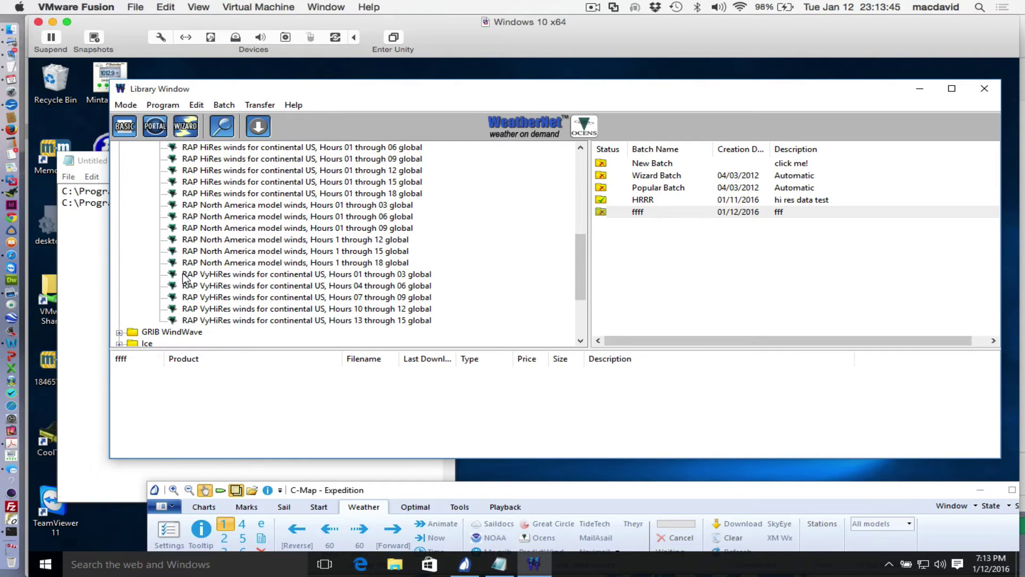
left_click(237, 275)
left_click_drag(237, 275, 229, 394)
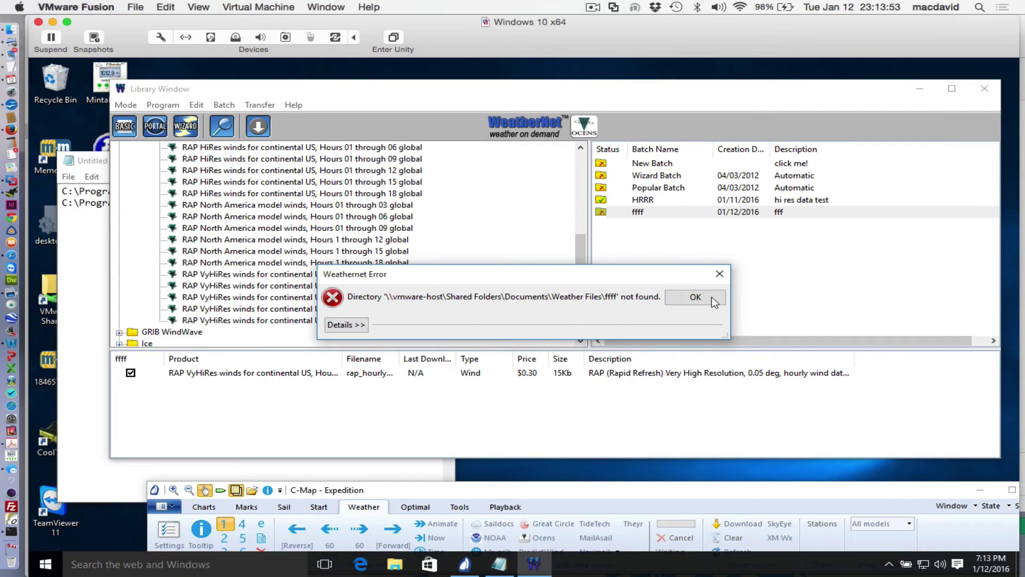
left_click(690, 297)
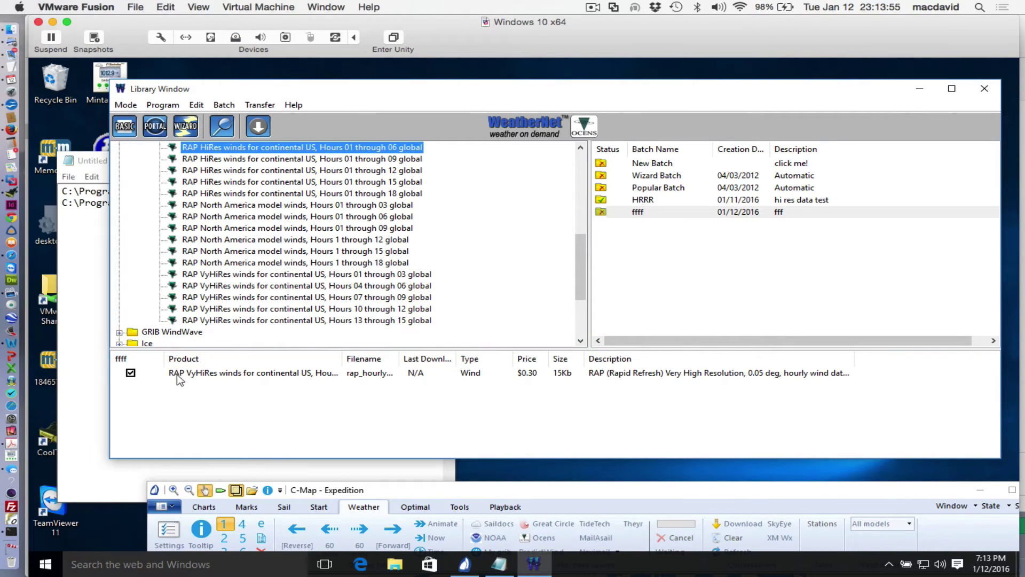
left_click_drag(227, 313, 217, 399)
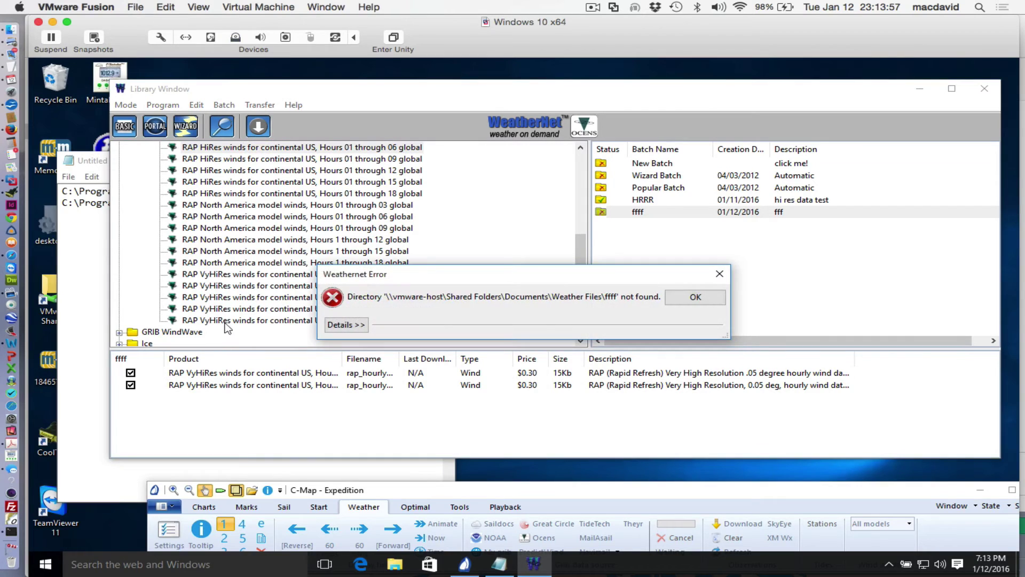
left_click(694, 297)
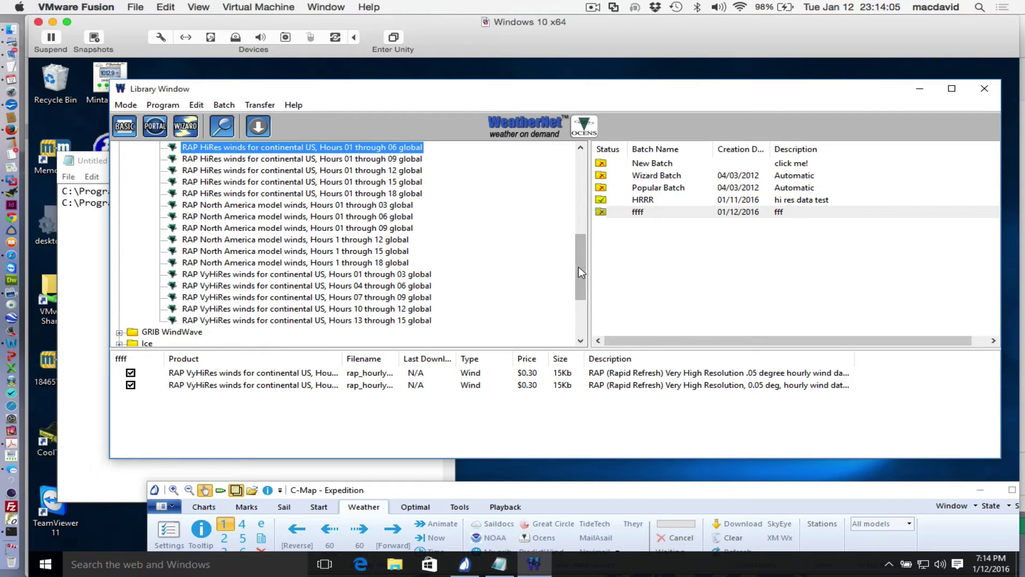
Step: Collapse Wind, expand Surface Pressure and add the RAP VyHiRes surface pressure for hours 13 through 15 to the ffff batch, dismissing the error
left_click_drag(577, 265, 580, 274)
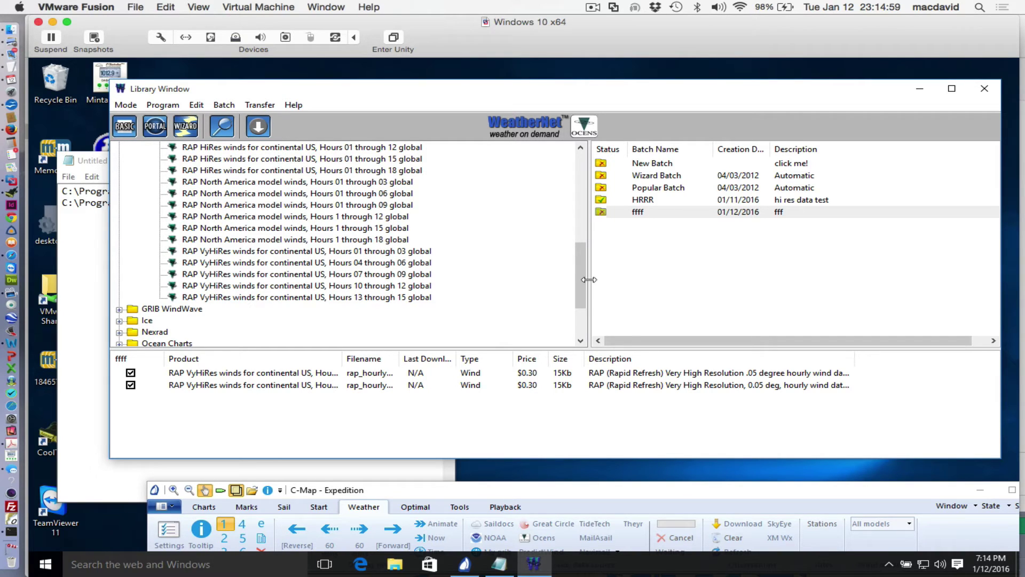
left_click_drag(581, 277, 583, 261)
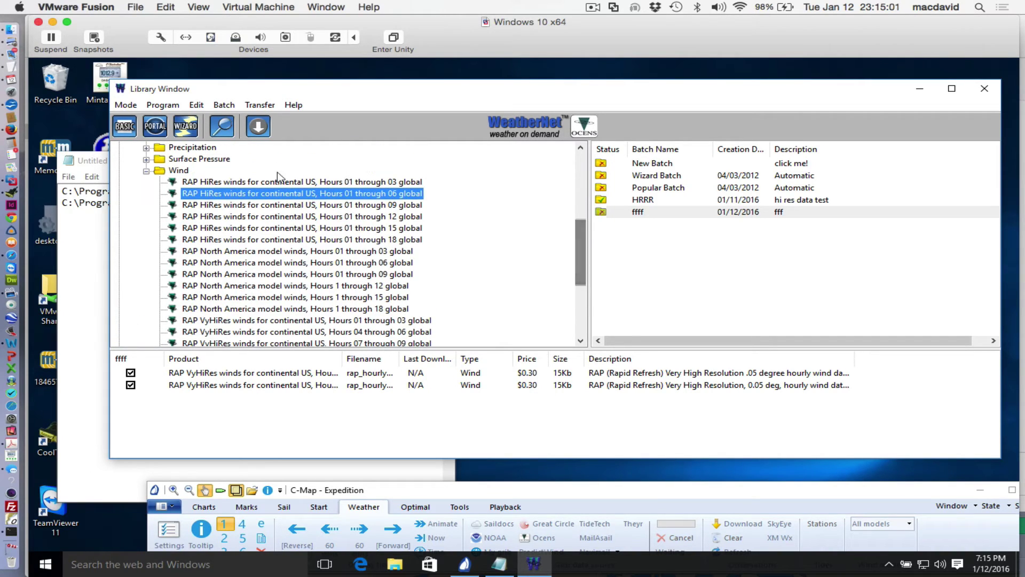
left_click(146, 171)
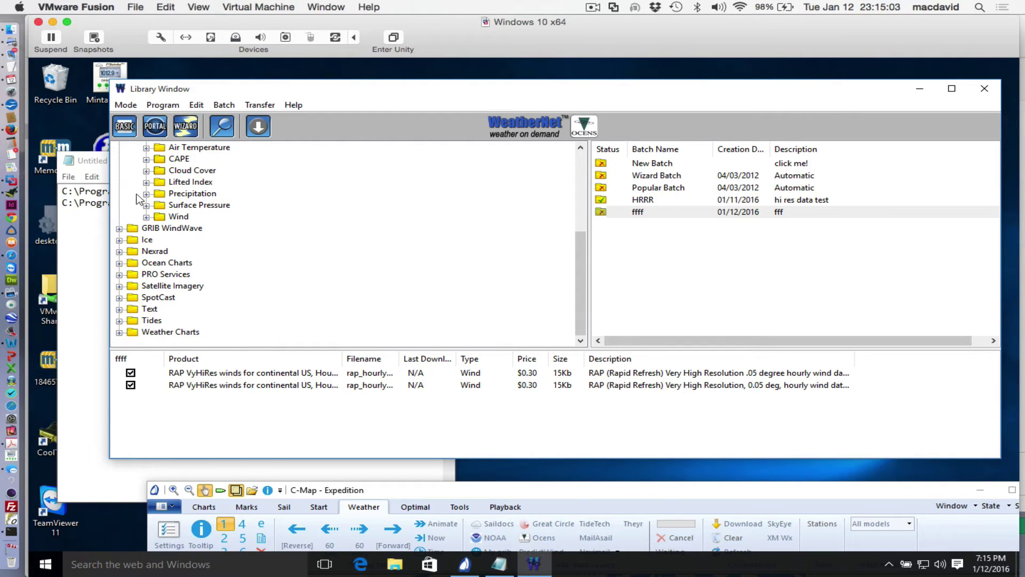
left_click(146, 207)
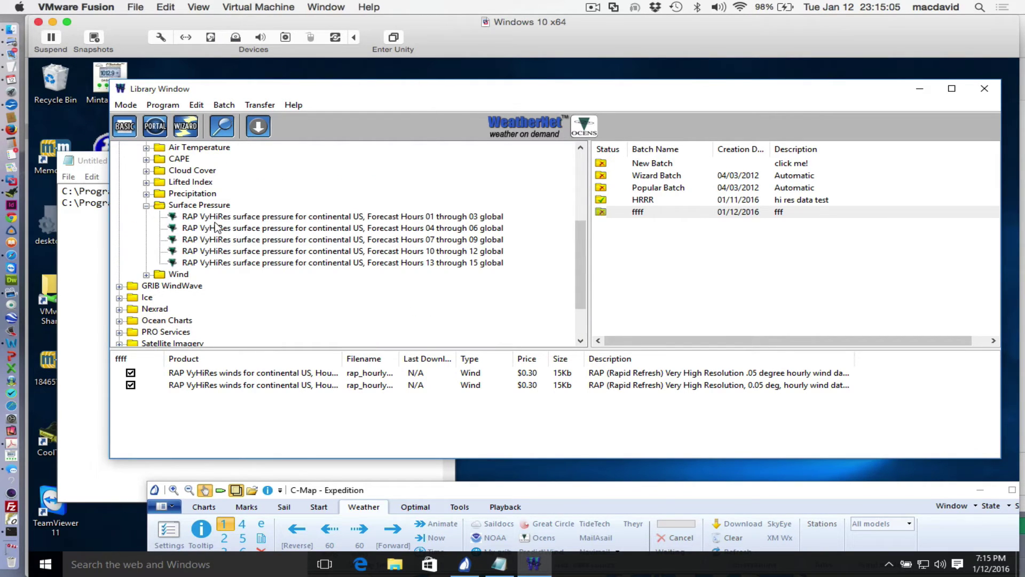
left_click(214, 263)
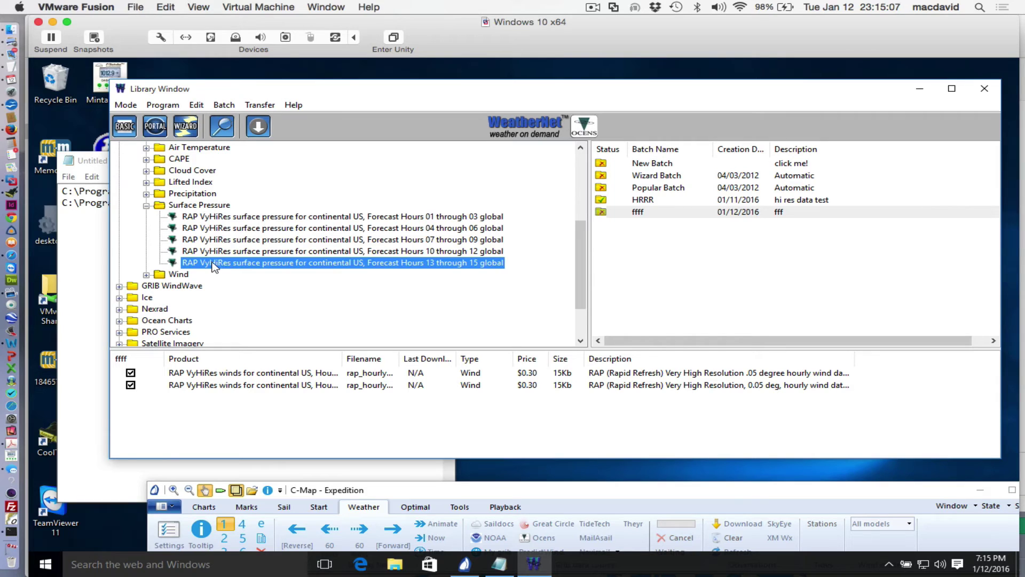
left_click_drag(214, 266, 243, 366)
left_click_drag(232, 405, 233, 406)
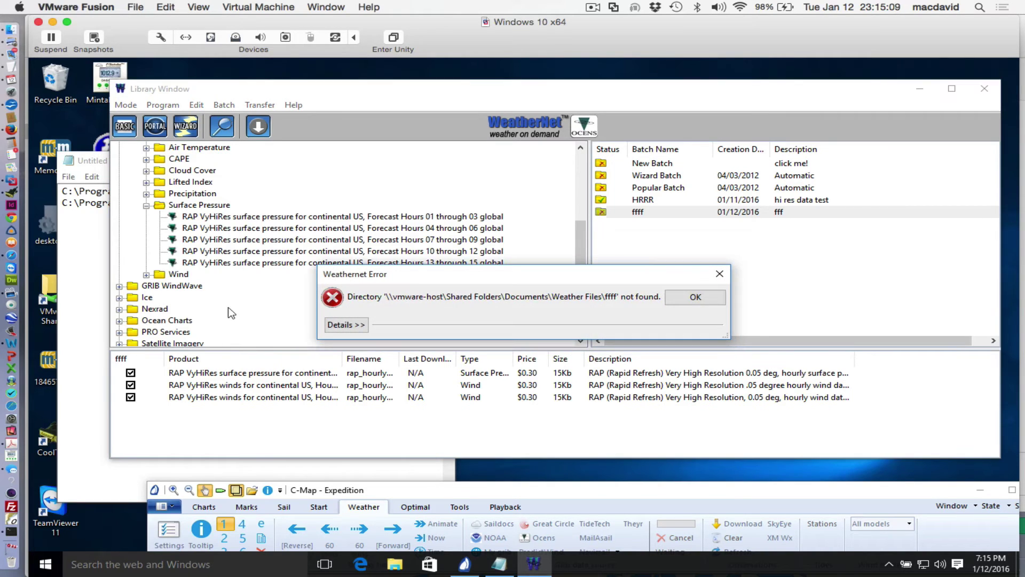
left_click(702, 292)
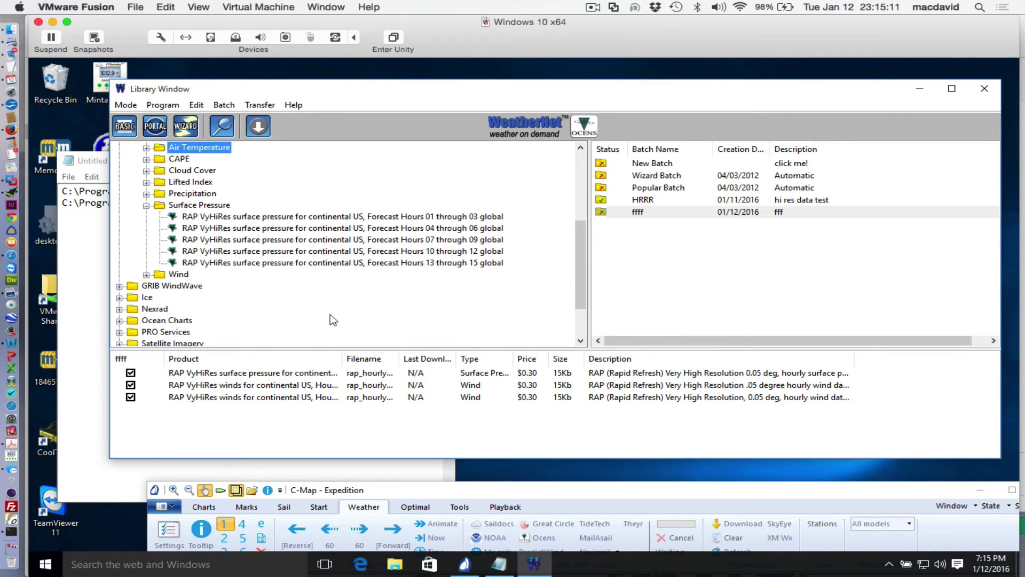
Step: Return to the HRRR batch, enlarge its product list and select all of its products
left_click(634, 201)
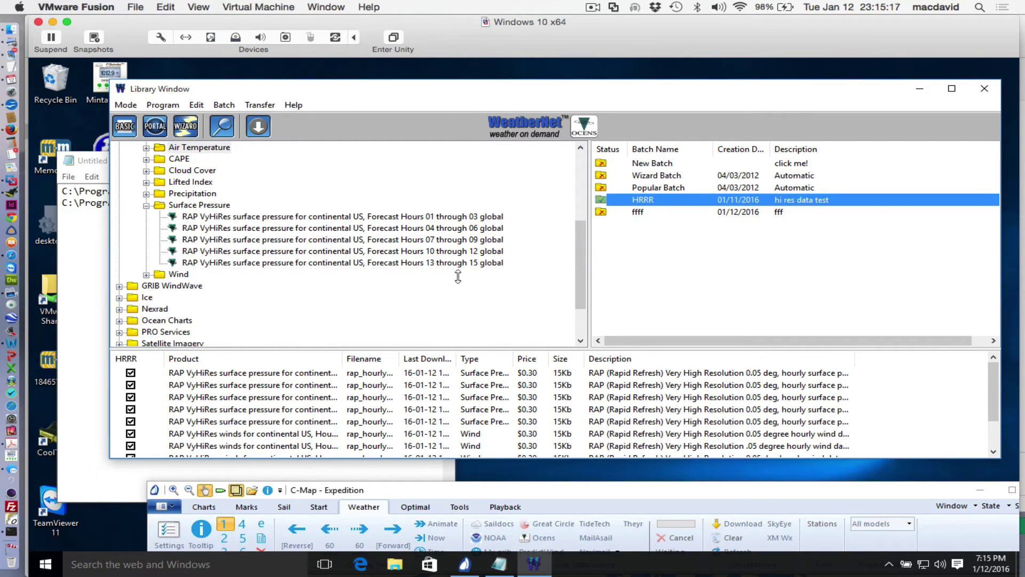
left_click_drag(458, 272, 458, 268)
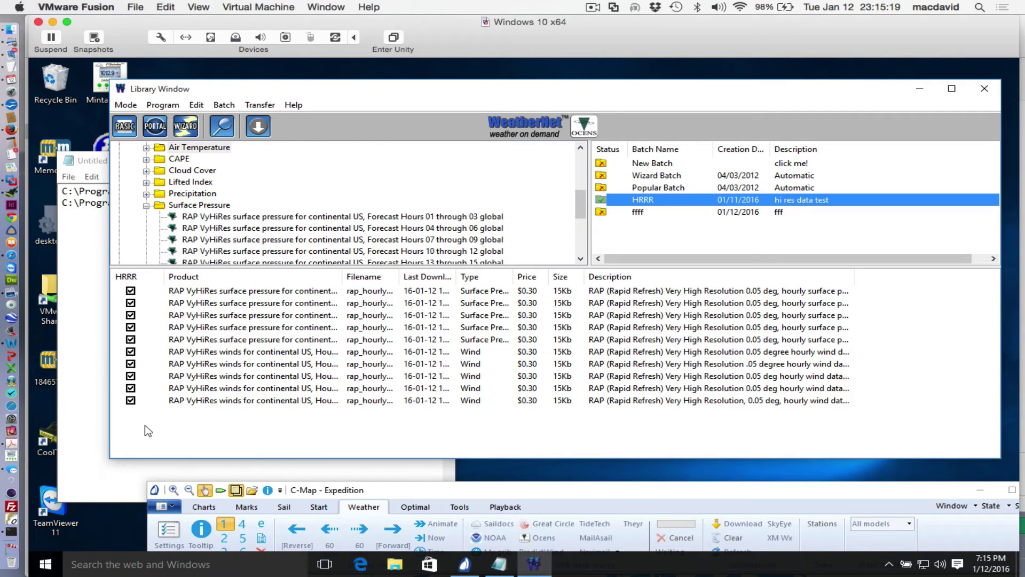
right_click(216, 421)
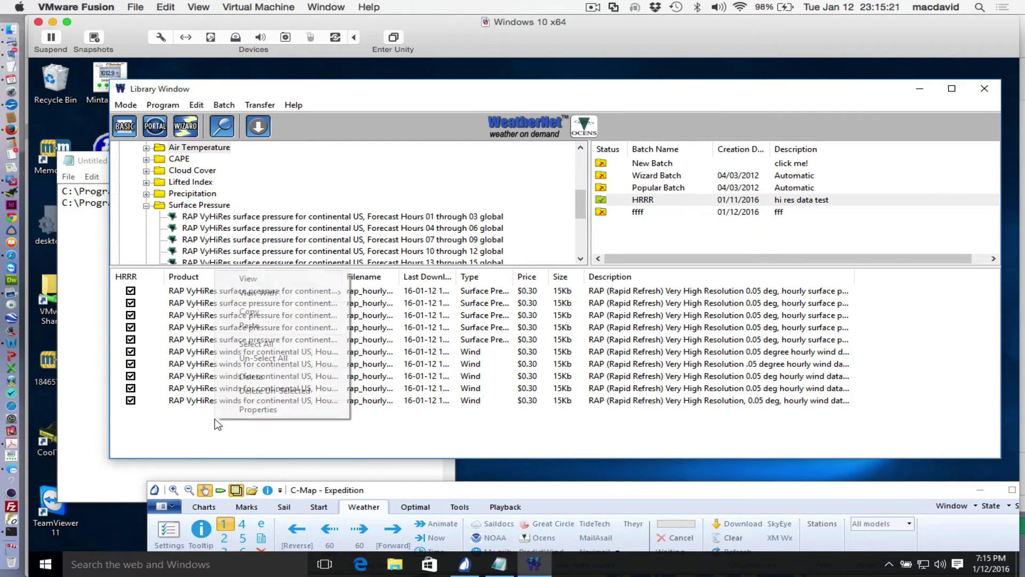
left_click(264, 345)
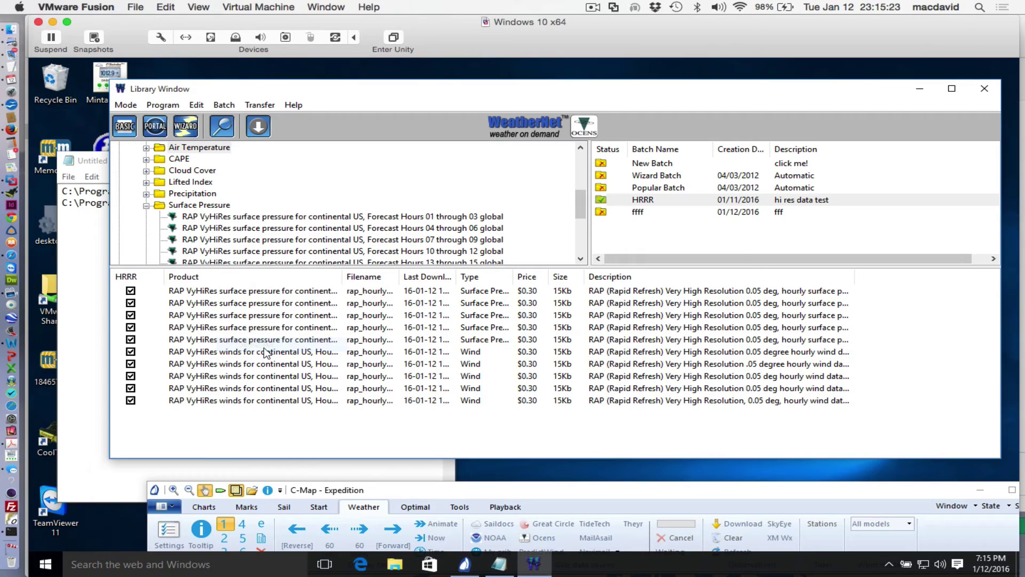
Step: Unselect all HRRR products and tick only the fourth and fifth surface pressure products and the first wind product
right_click(244, 423)
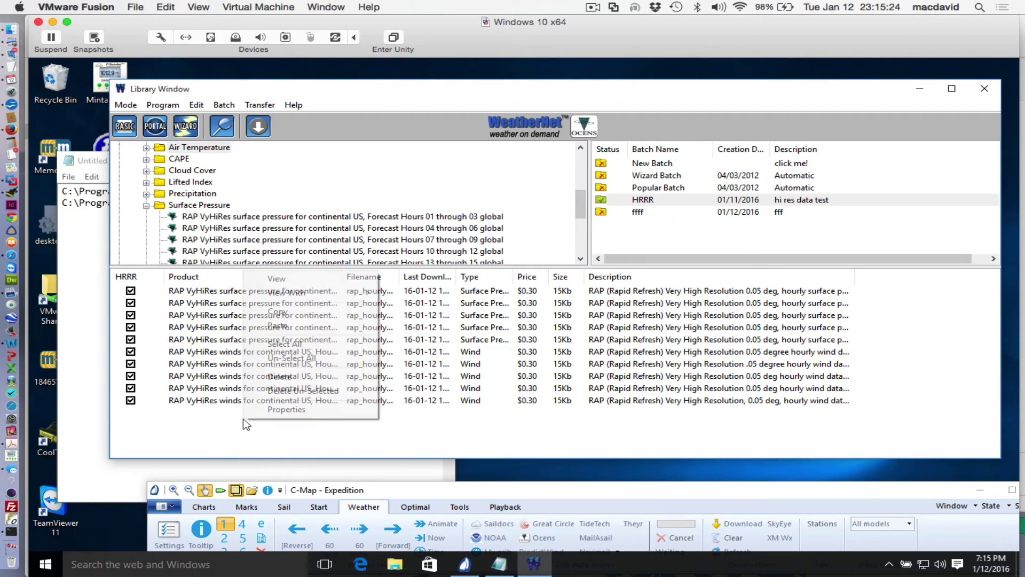
left_click(296, 363)
left_click(130, 327)
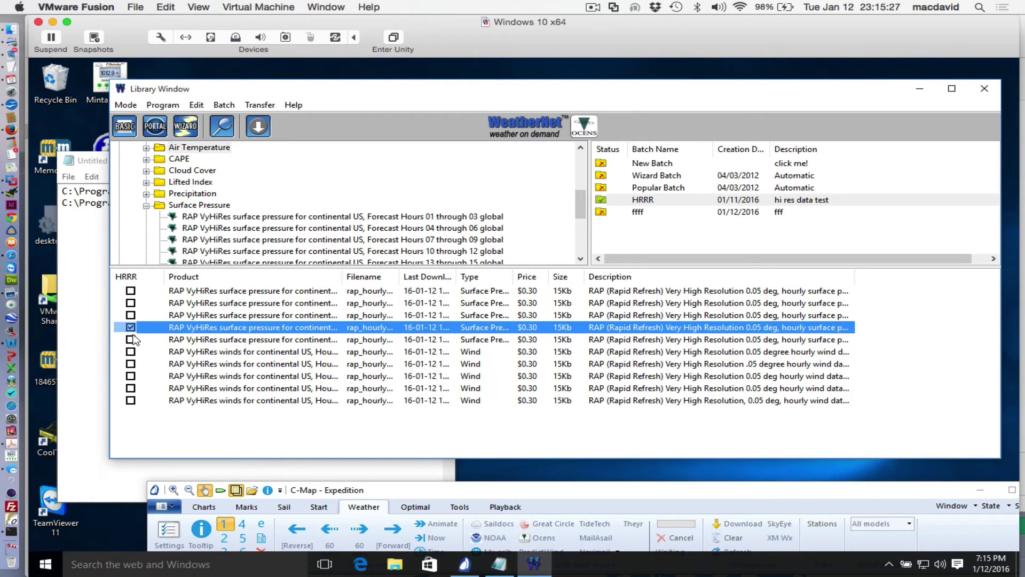
left_click(130, 339)
left_click(130, 351)
Step: Select all of the HRRR batch's products again and open the file transfer window
right_click(217, 425)
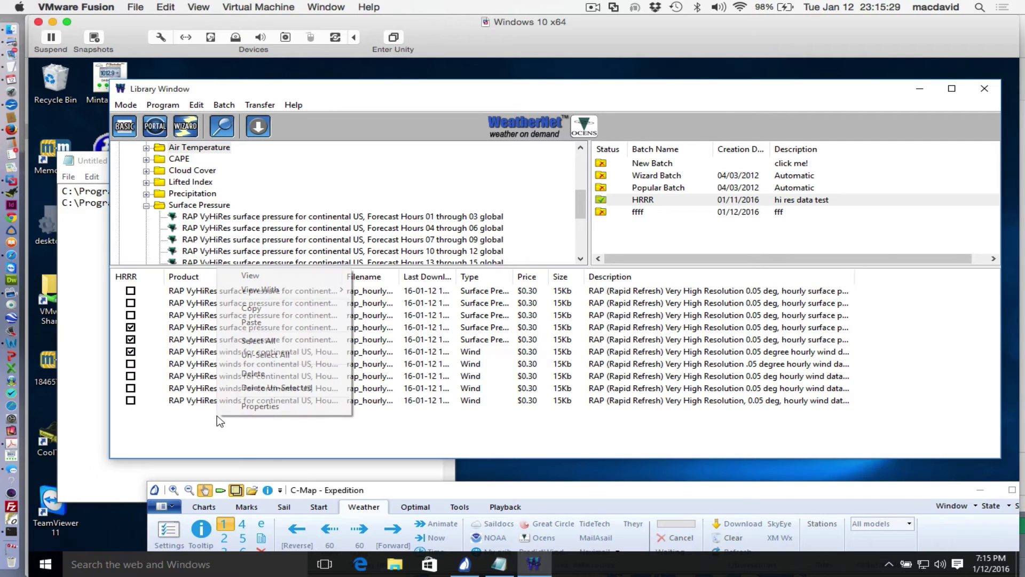
left_click(274, 341)
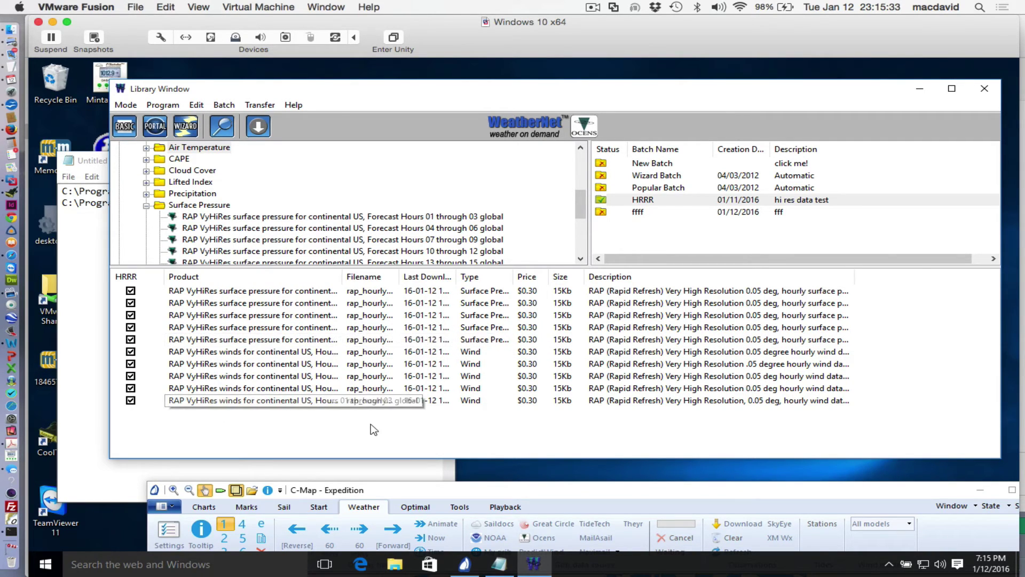
left_click(257, 126)
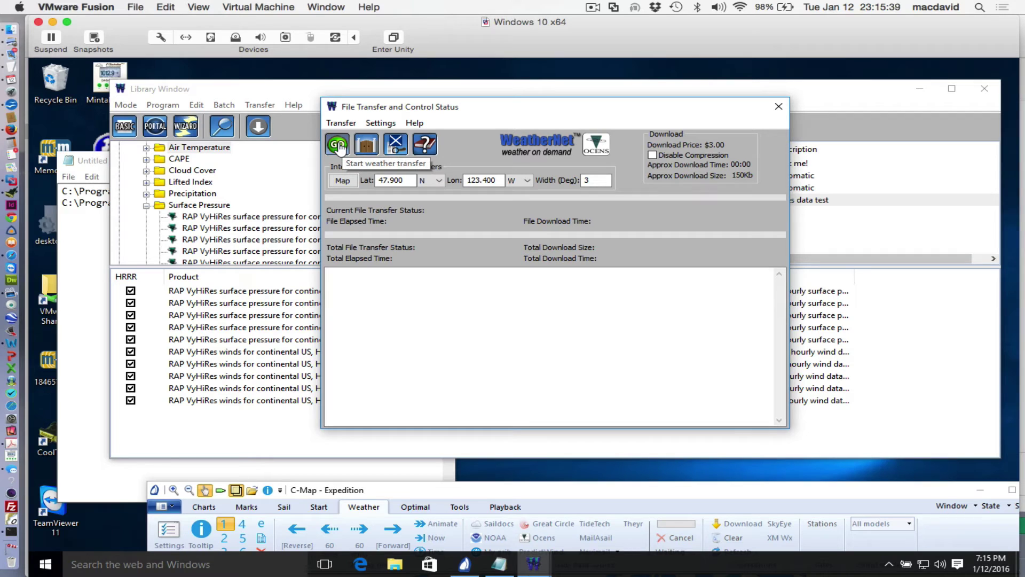
Step: Redraw the download region on the world chart as 3 degrees wide, centred at 47.988 N, 123.398 W, and accept it
left_click(342, 180)
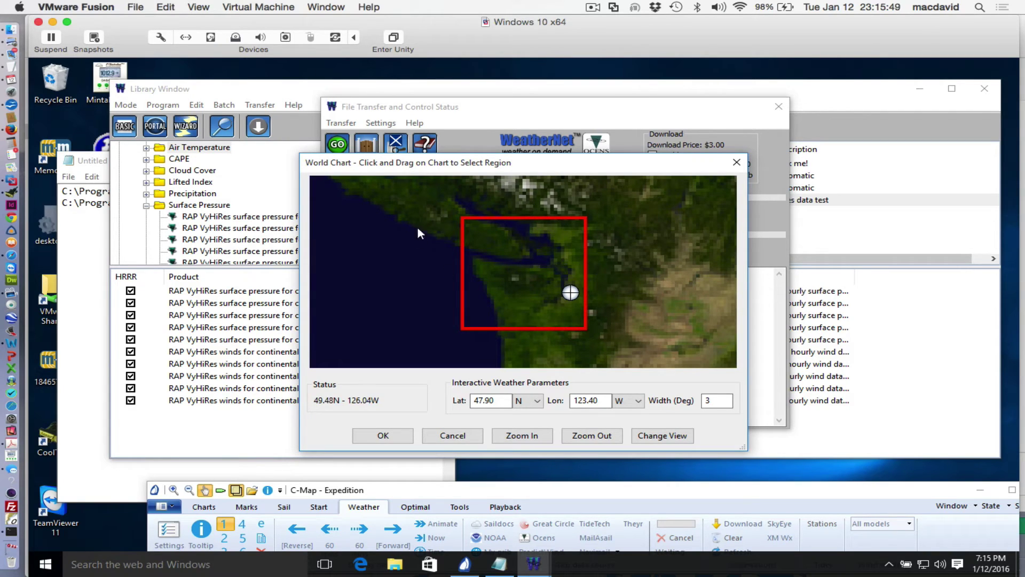
left_click_drag(450, 254, 451, 255)
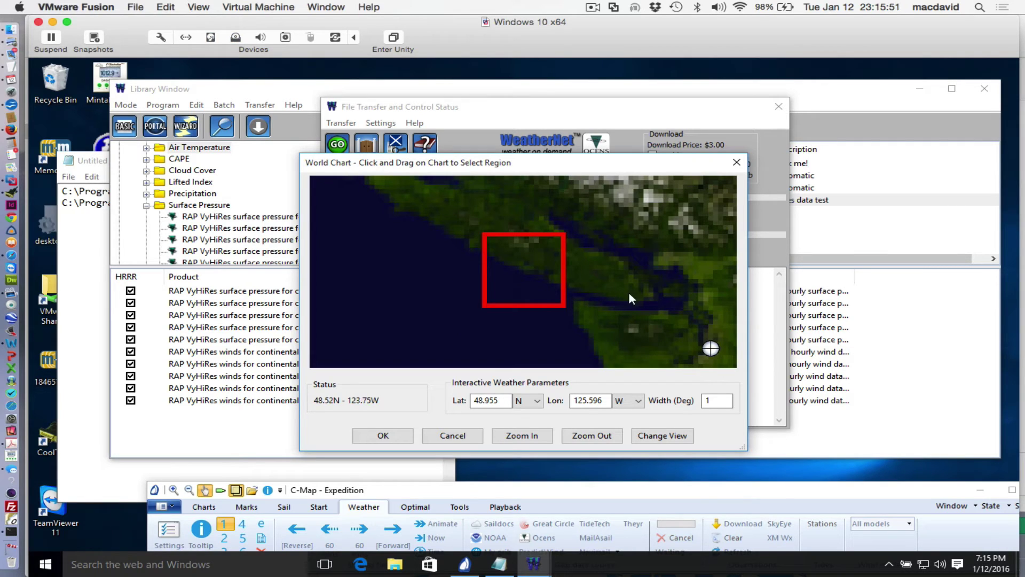
left_click(602, 437)
left_click(601, 436)
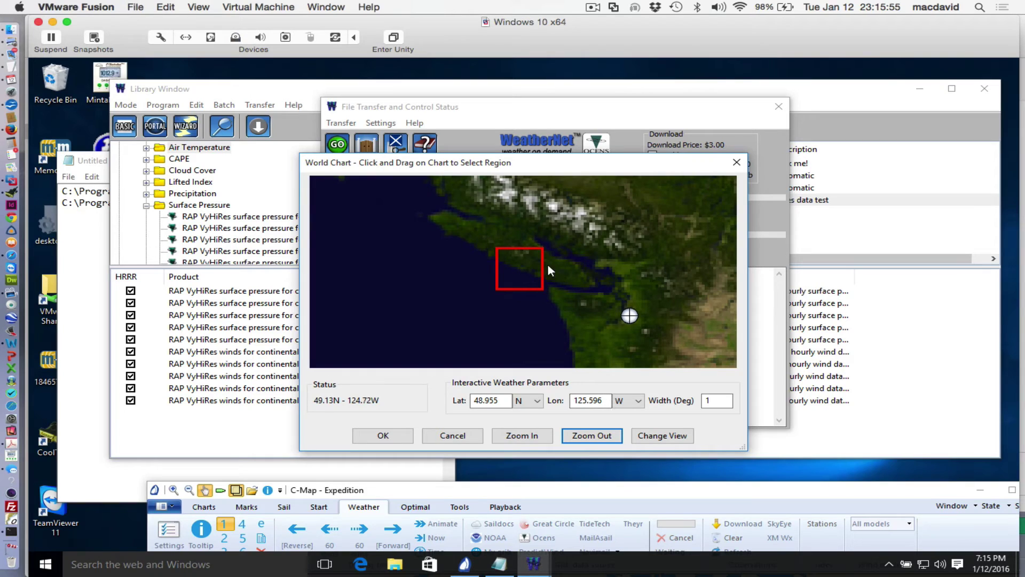
left_click_drag(641, 330, 652, 334)
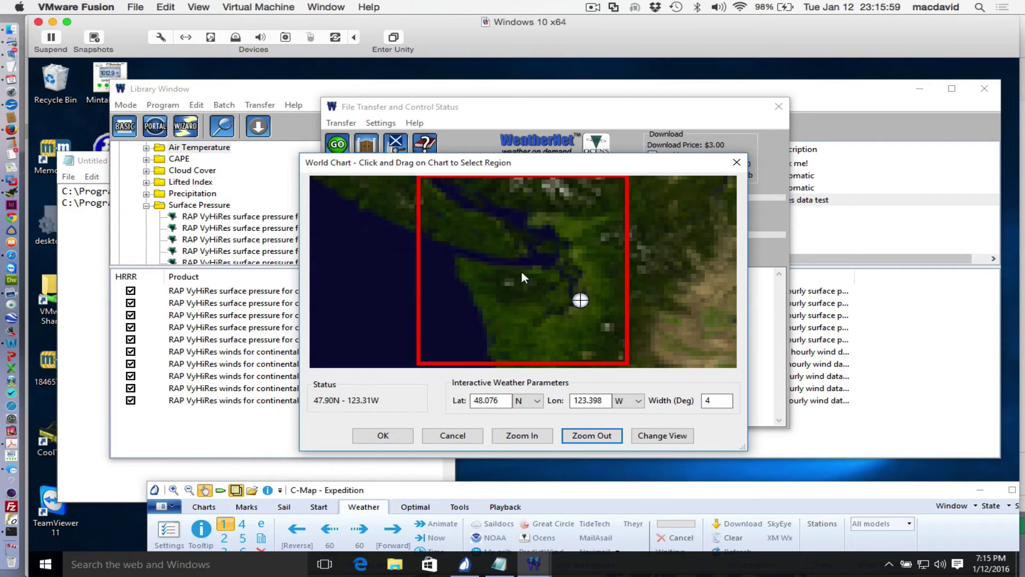
left_click_drag(441, 213, 606, 336)
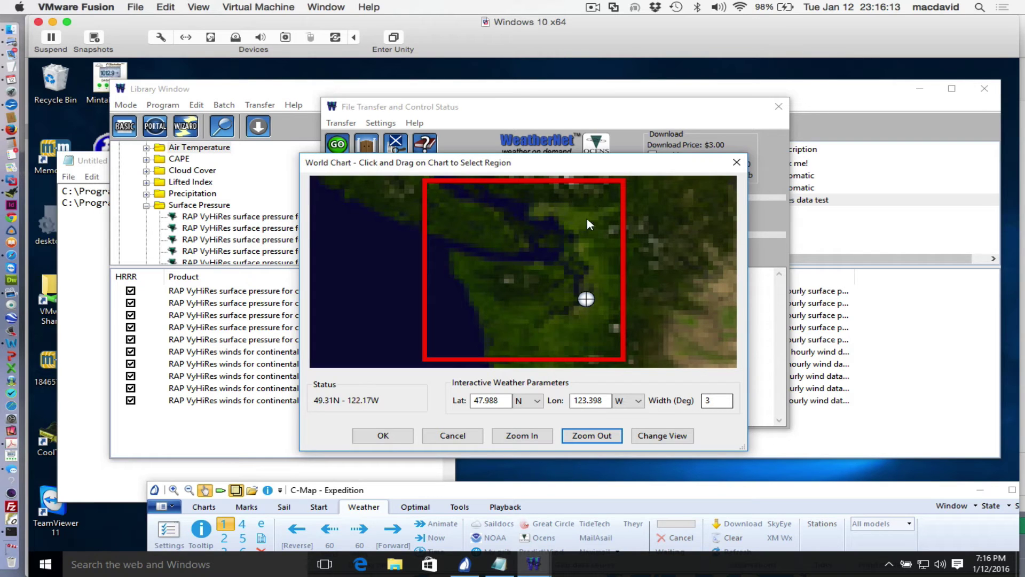
left_click(376, 439)
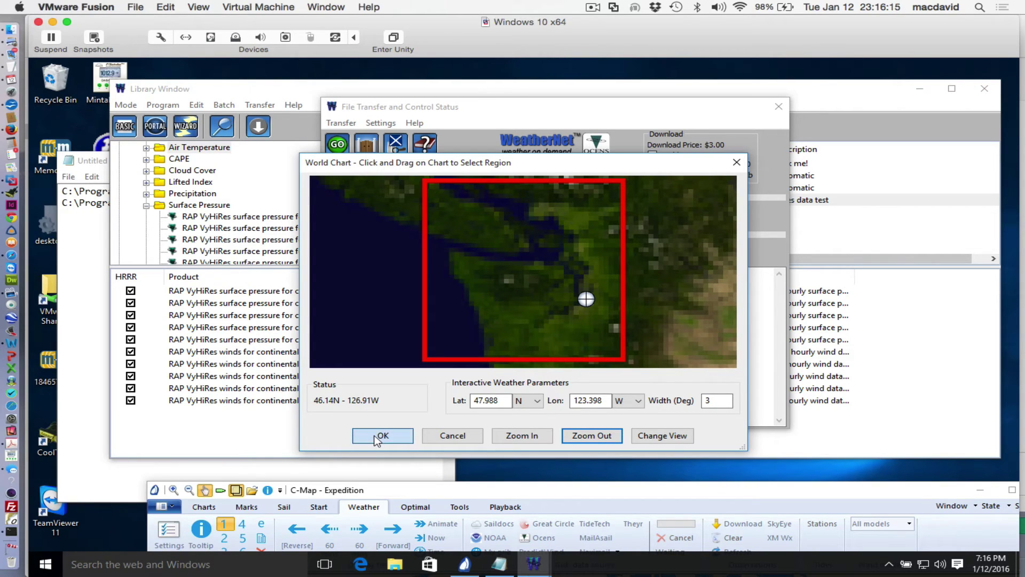
Step: Transfer the HRRR batch, close the file transfer window and minimize the WeatherNet library
left_click(338, 145)
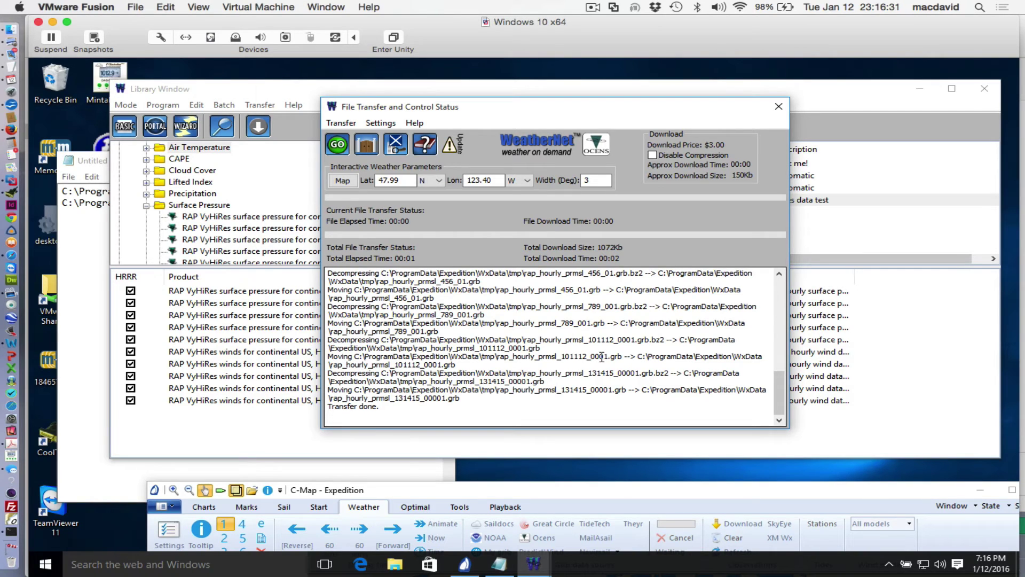
left_click(780, 107)
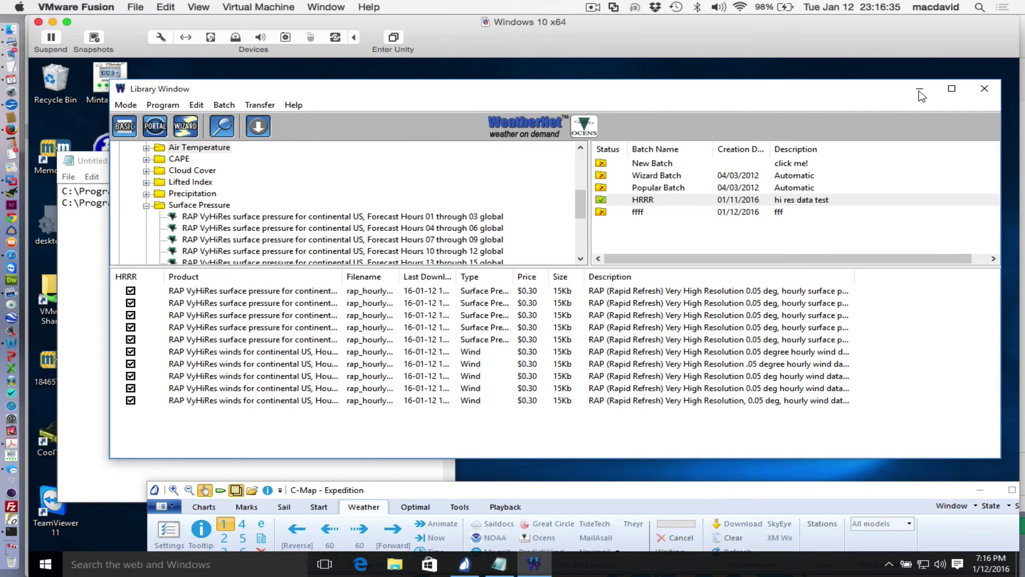
left_click(920, 90)
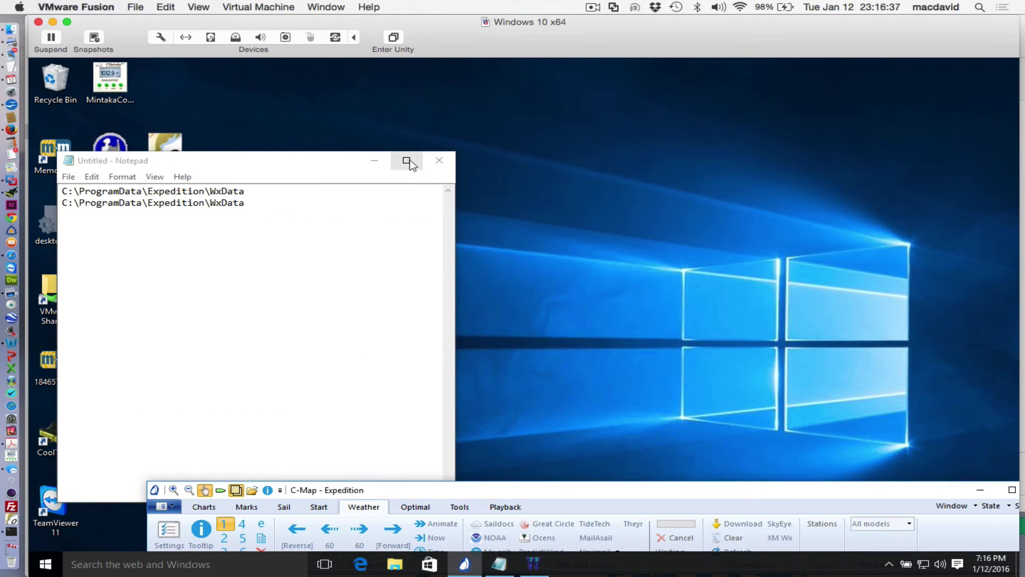
Step: Minimize Notepad and switch to Expedition, moving its window up and maximizing it
left_click(374, 160)
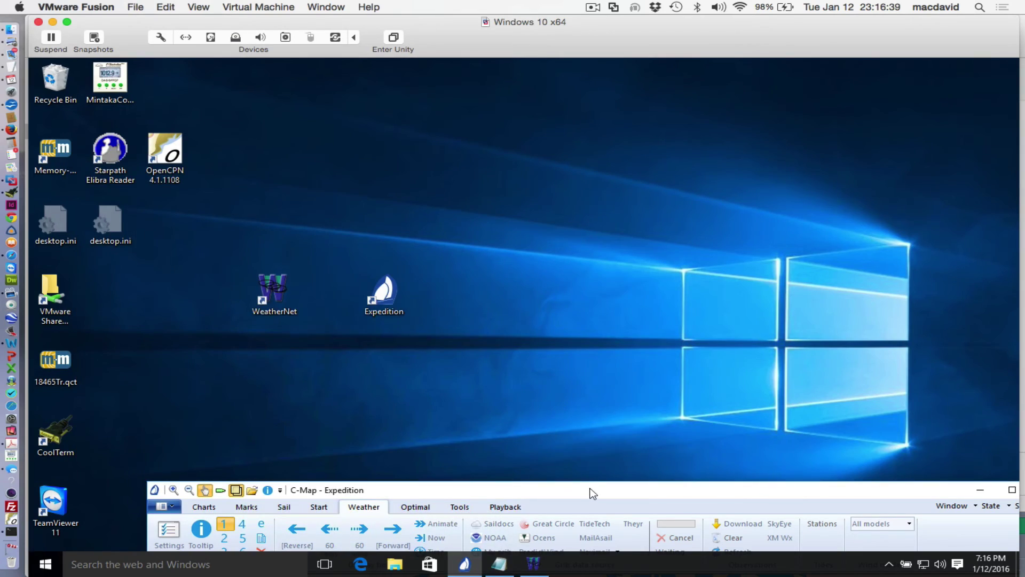
left_click_drag(592, 493, 548, 69)
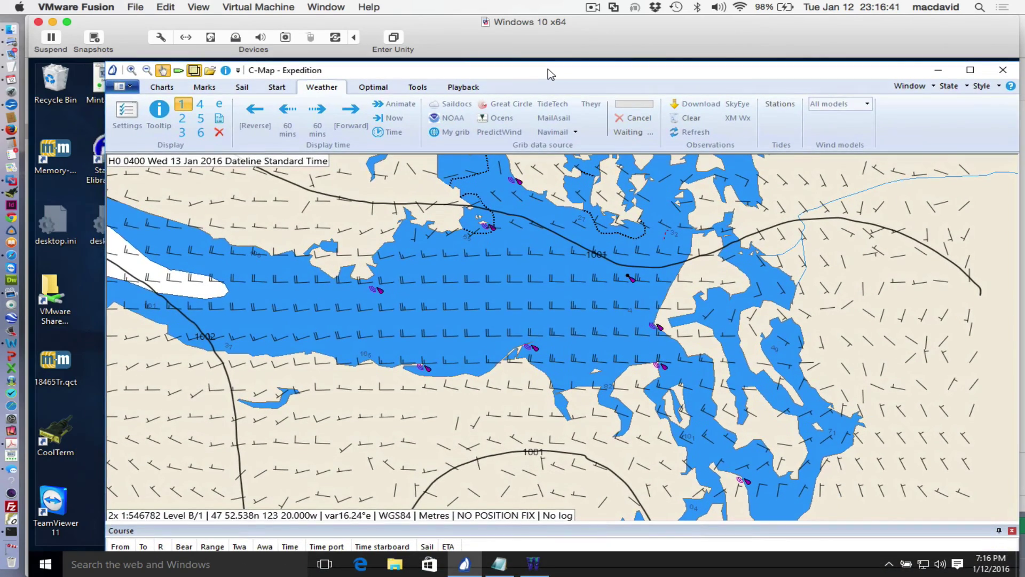
double_click(549, 74)
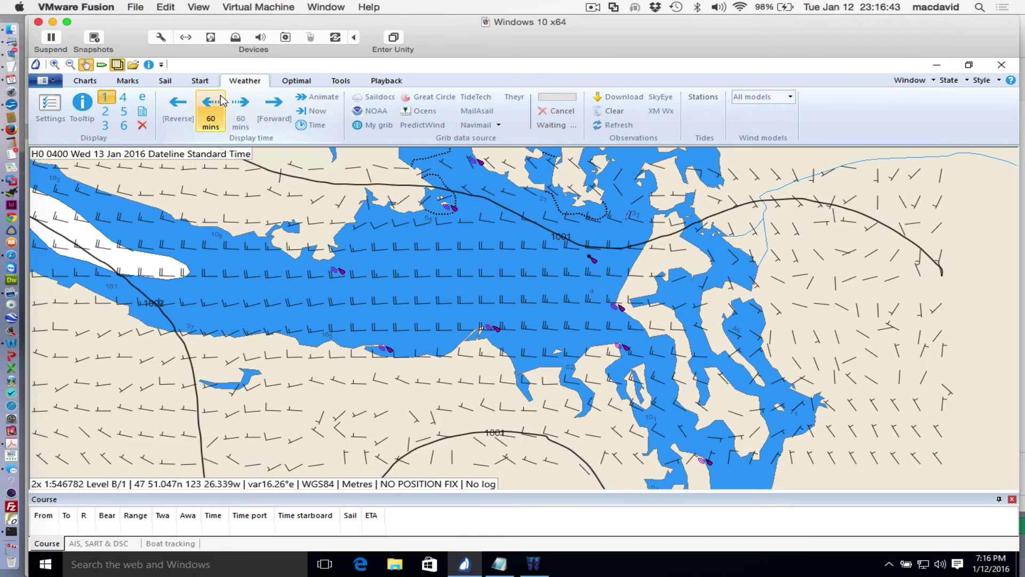
Step: Clear all GRIB files from the weather settings and open an enlarged file picker for adding a new one
left_click(53, 106)
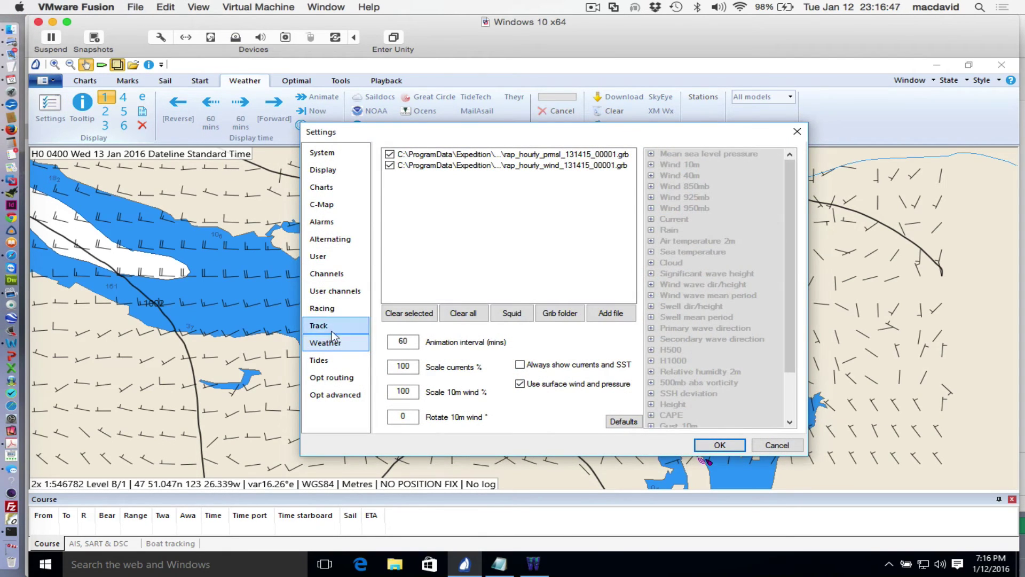
left_click(332, 342)
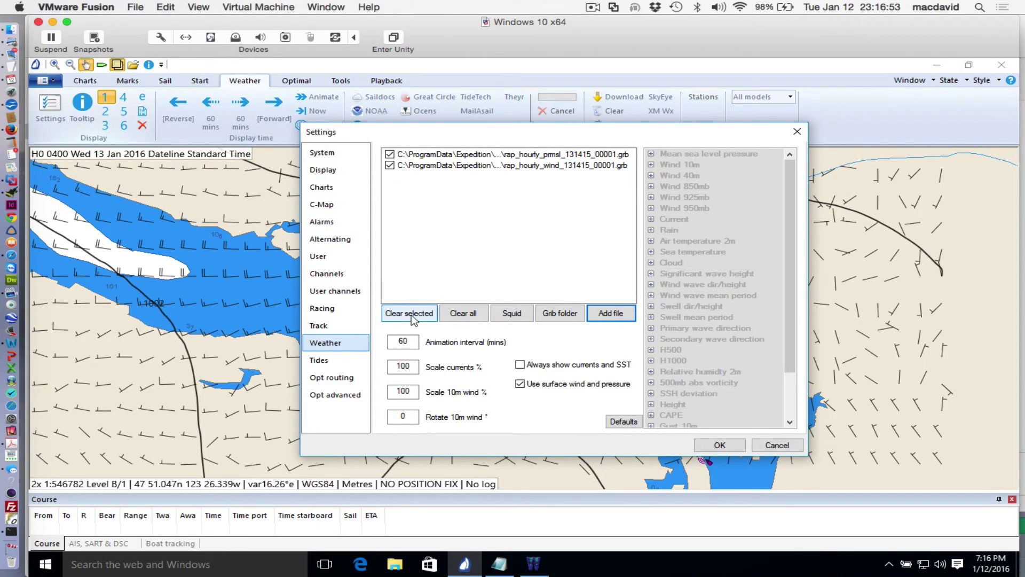
left_click(462, 314)
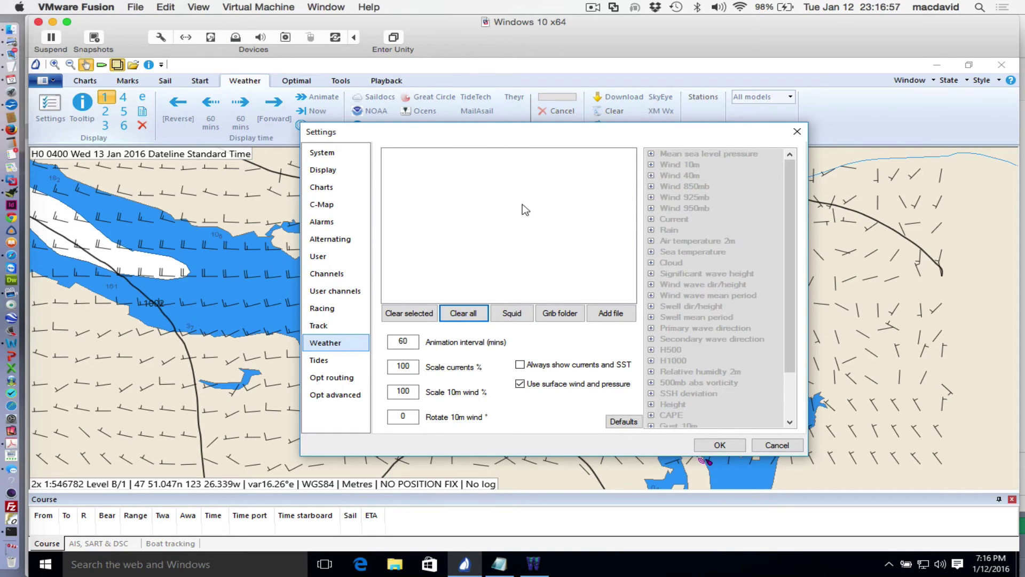
left_click(612, 316)
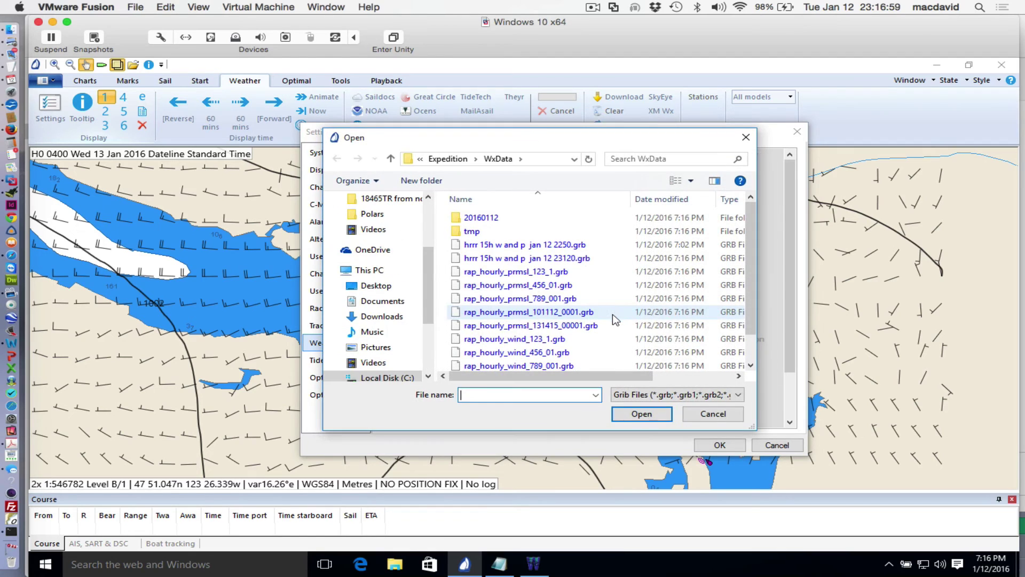
left_click_drag(752, 427, 886, 521)
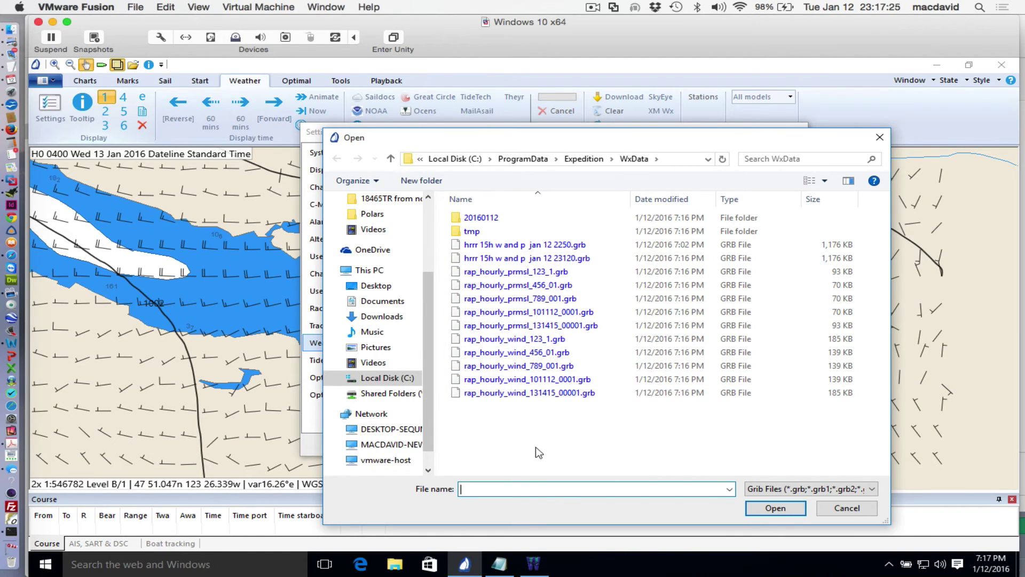
Step: Examine the archived GRIB files in the 20160112 folder and return to WxData
double_click(470, 218)
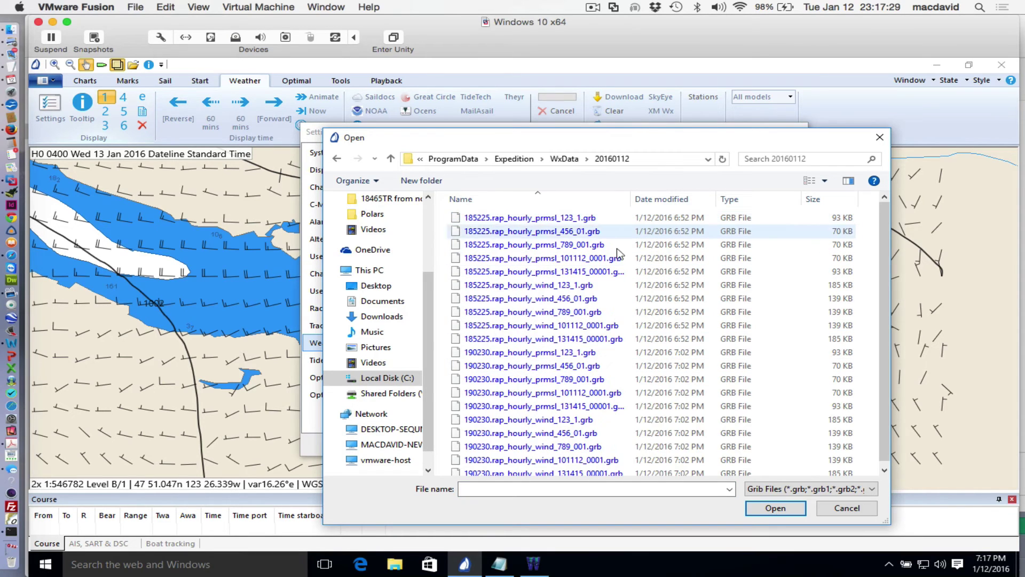
left_click_drag(887, 323, 871, 177)
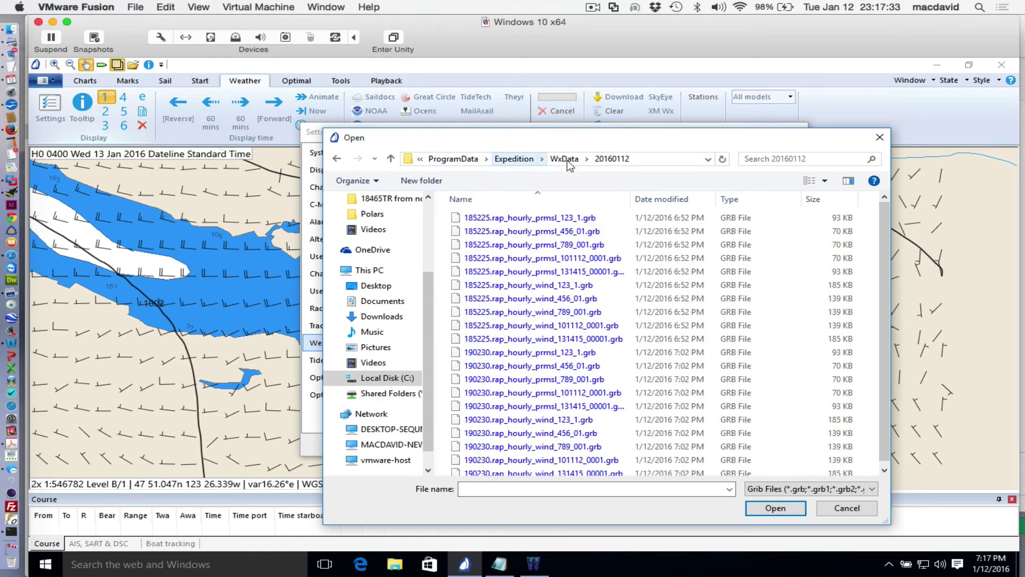
left_click(337, 160)
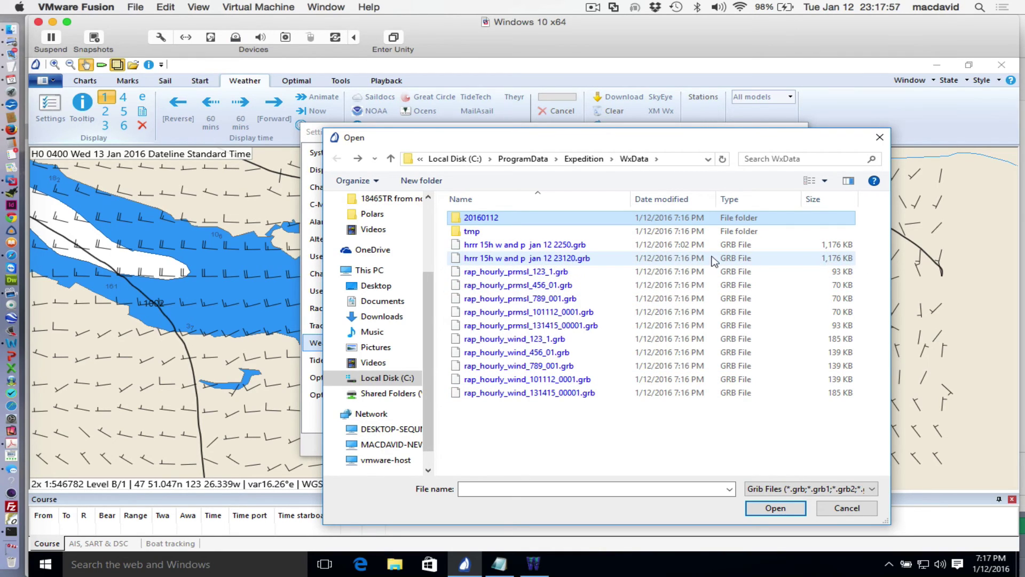
Step: Add the combined file "hrrr 15h w and p jan 12 23120.grb" and apply the weather settings
left_click(519, 262)
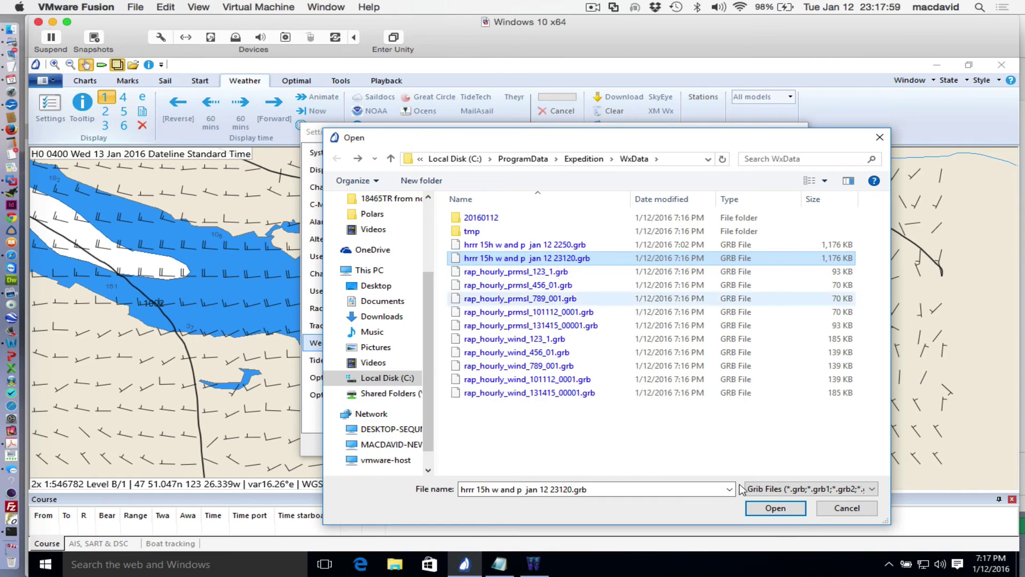
left_click(782, 510)
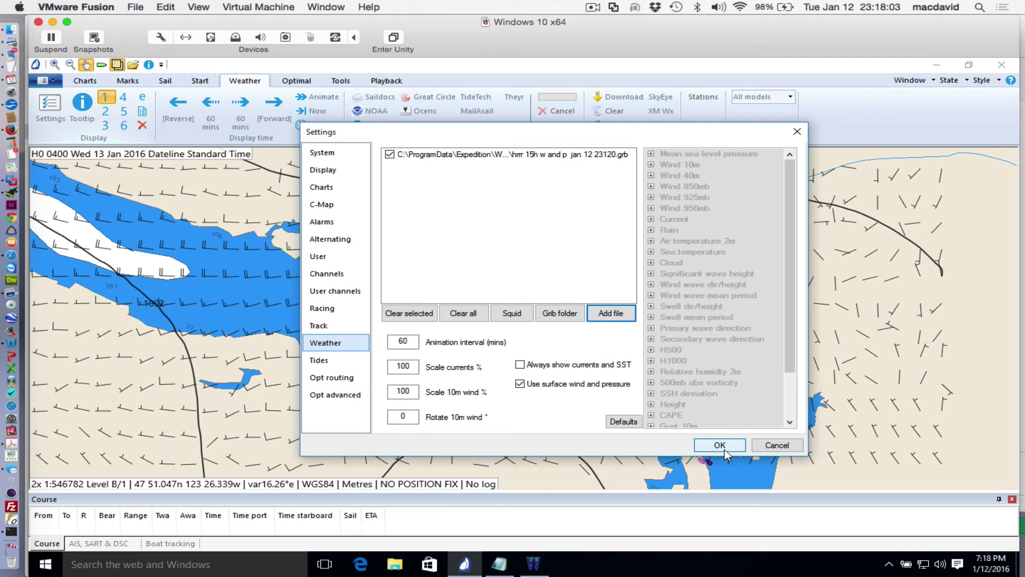
left_click(727, 450)
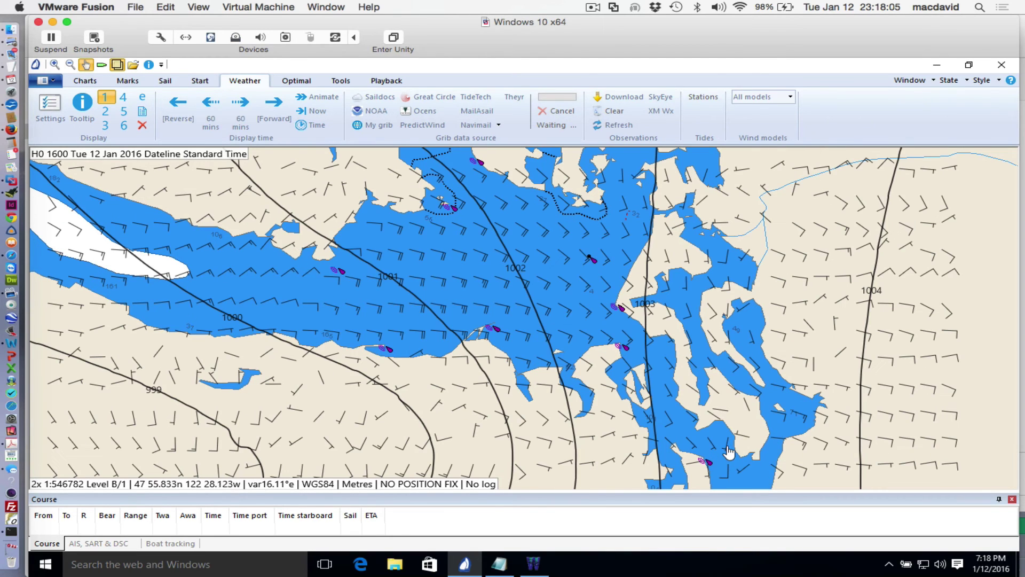
Step: Turn on the weather tooltip for reading pressure and 10 m wind over the strait on the chart
scroll(395, 364, "down", 3)
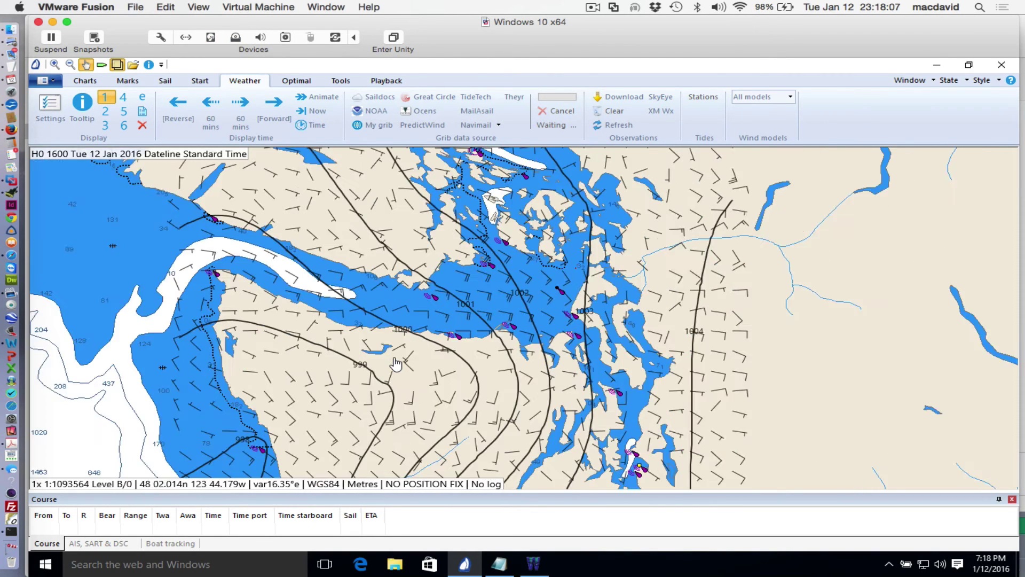
scroll(395, 364, "up", 5)
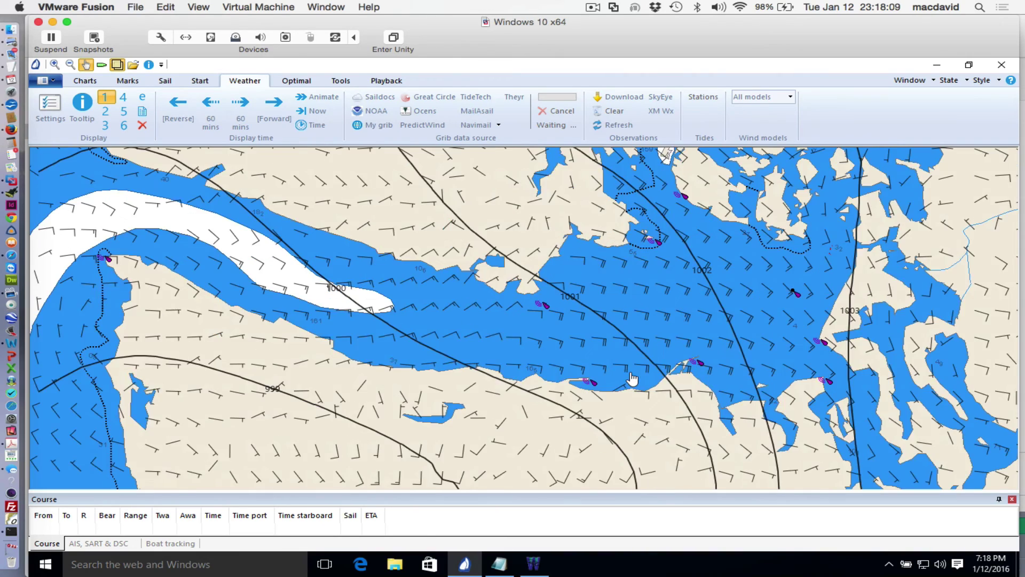
mouse_move(630, 373)
left_mouse_down()
mouse_move(644, 375)
mouse_move(617, 362)
left_mouse_up()
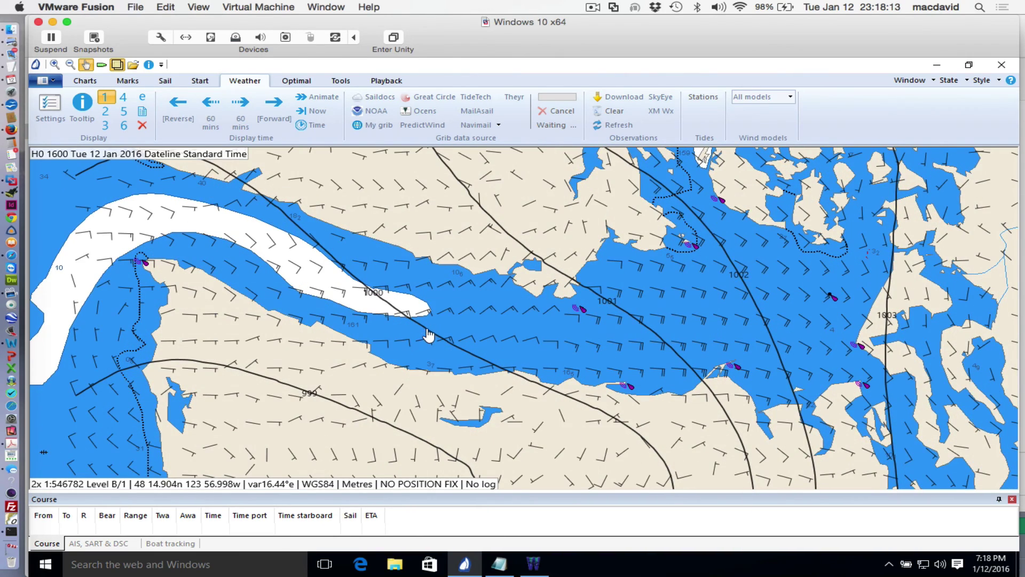
left_click(149, 66)
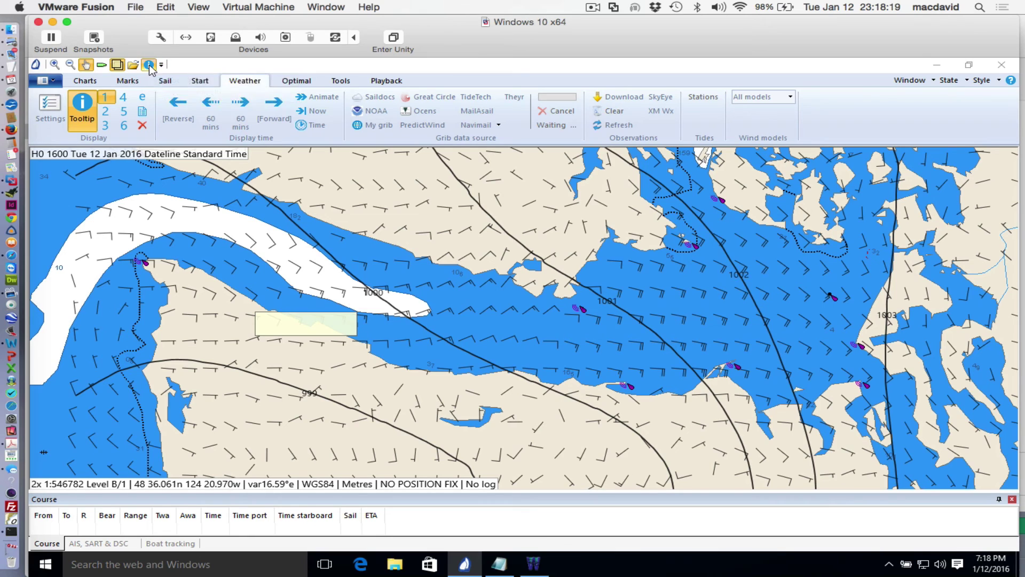
mouse_move(346, 325)
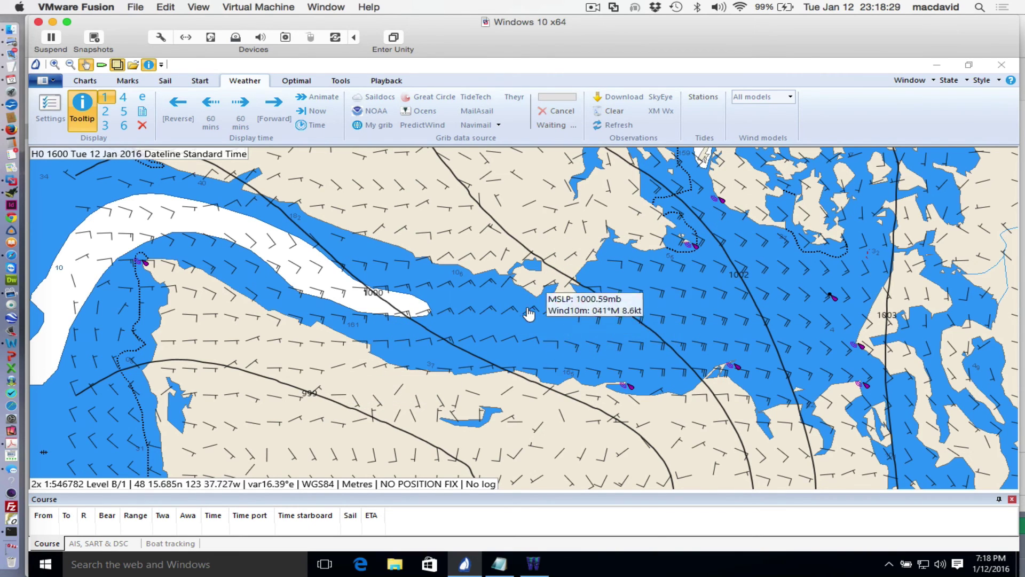
Step: Examine the HRRR wind barbs, isobars and tooltip values along the strait and southward through the inland waters
scroll(461, 376, "down", 2)
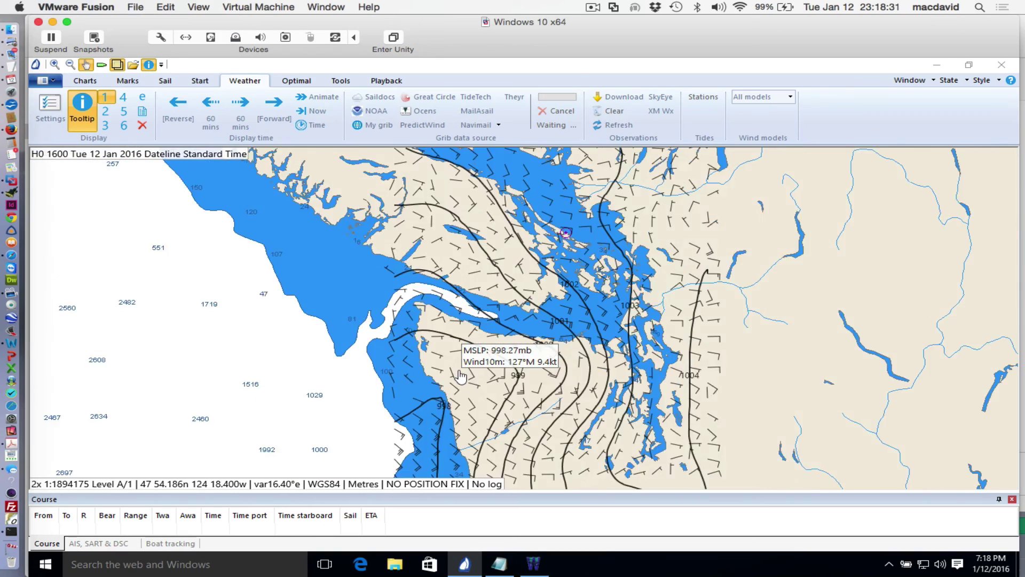
scroll(460, 375, "up", 4)
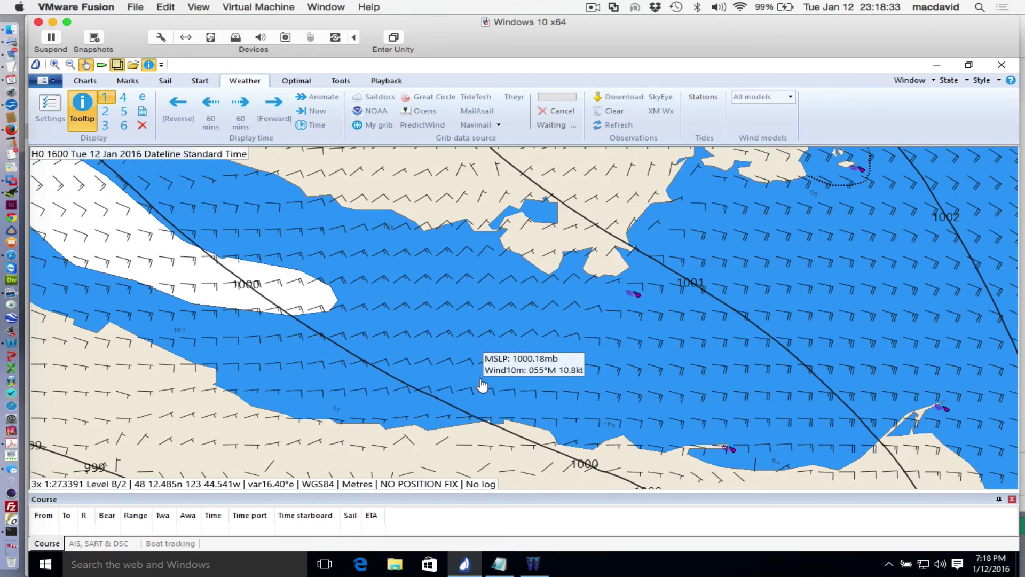
scroll(482, 384, "up", 2)
scroll(482, 385, "down", 4)
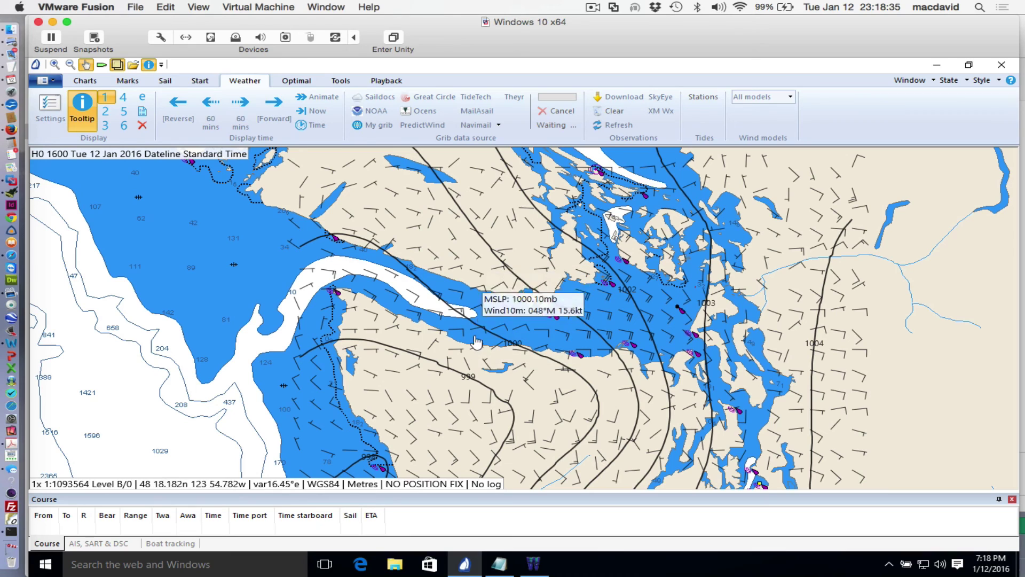
scroll(488, 336, "up", 2)
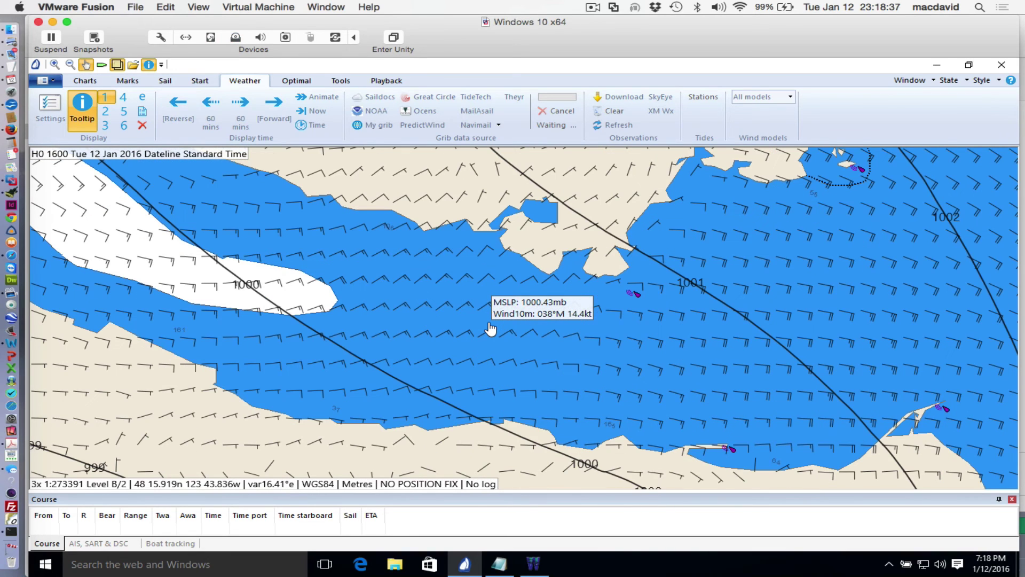
left_click_drag(590, 354, 271, 270)
left_click_drag(602, 304, 377, 308)
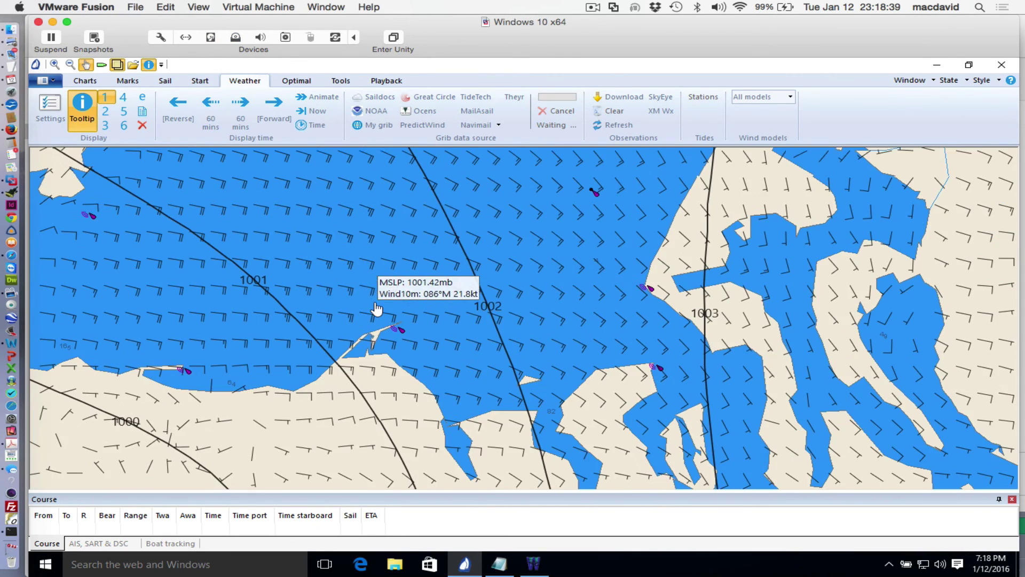
left_click_drag(524, 322, 578, 326)
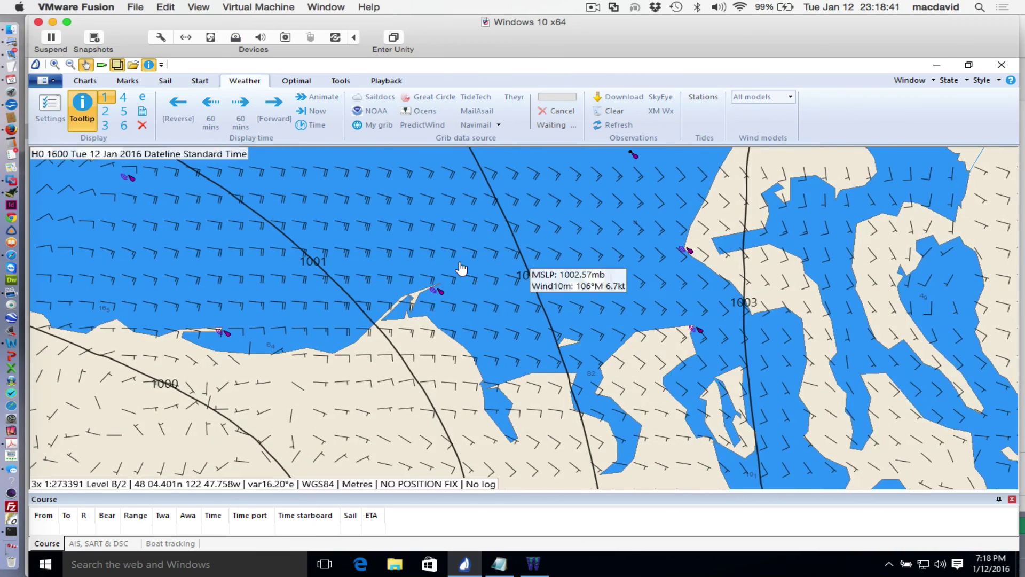
left_click_drag(667, 397, 460, 264)
left_click_drag(545, 366, 410, 243)
mouse_move(489, 354)
left_mouse_down()
mouse_move(443, 241)
mouse_move(502, 350)
left_mouse_up()
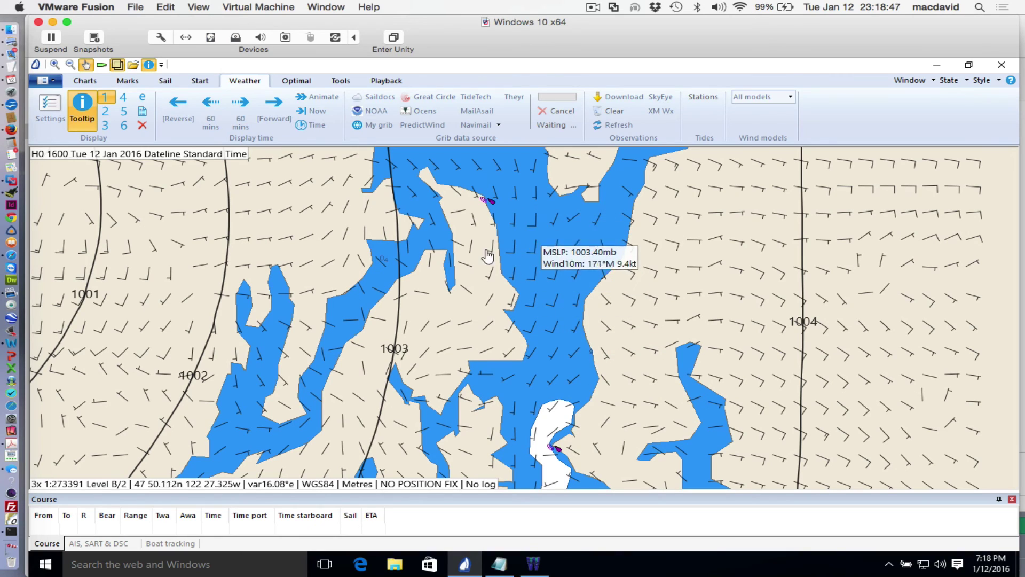
Step: Check the pressure and wind readings in the western strait, then turn off the weather tooltip
left_click_drag(315, 226, 719, 437)
left_click_drag(579, 350, 739, 449)
scroll(536, 340, "down", 1)
scroll(536, 338, "up", 1)
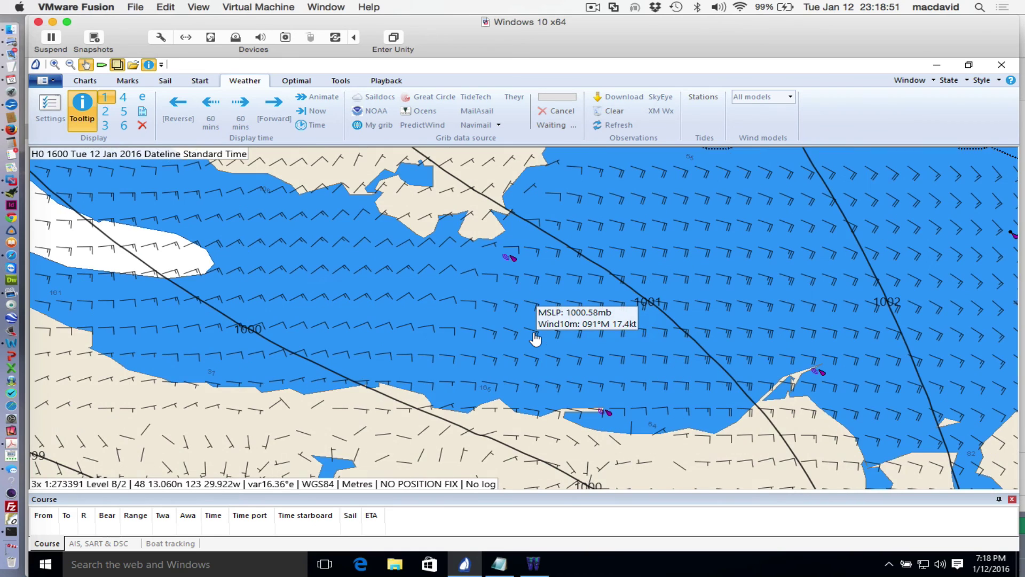
left_click_drag(535, 338, 695, 349)
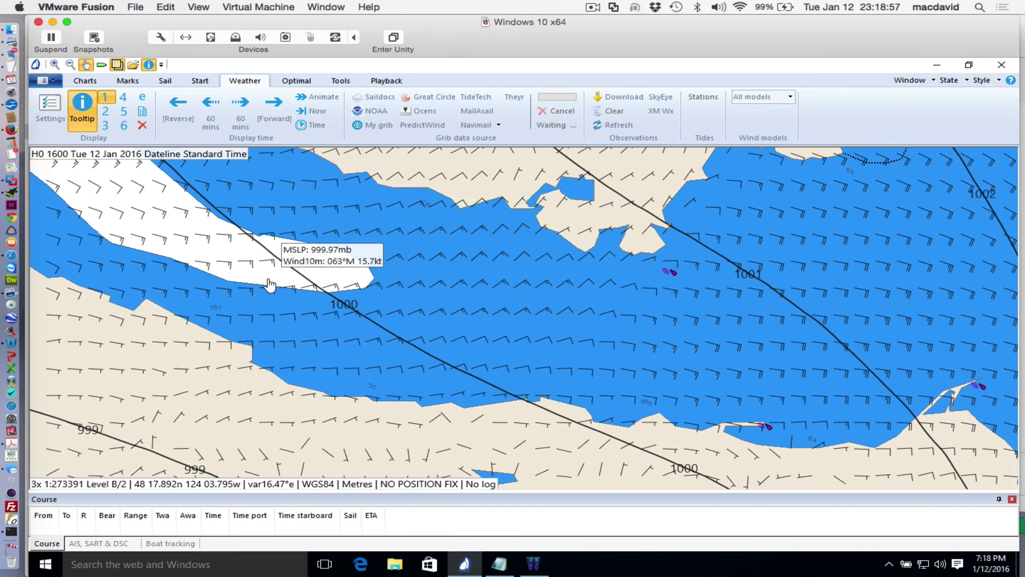
left_click(150, 64)
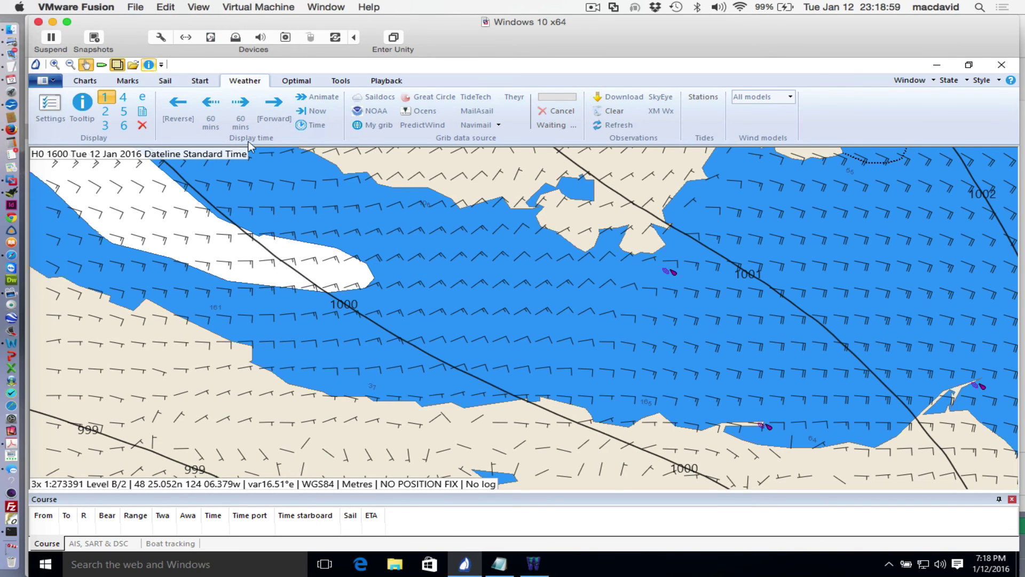
Step: Examine the meteogram of wind direction, wind speed and pressure for a point in the western strait and close it
scroll(497, 322, "up", 2)
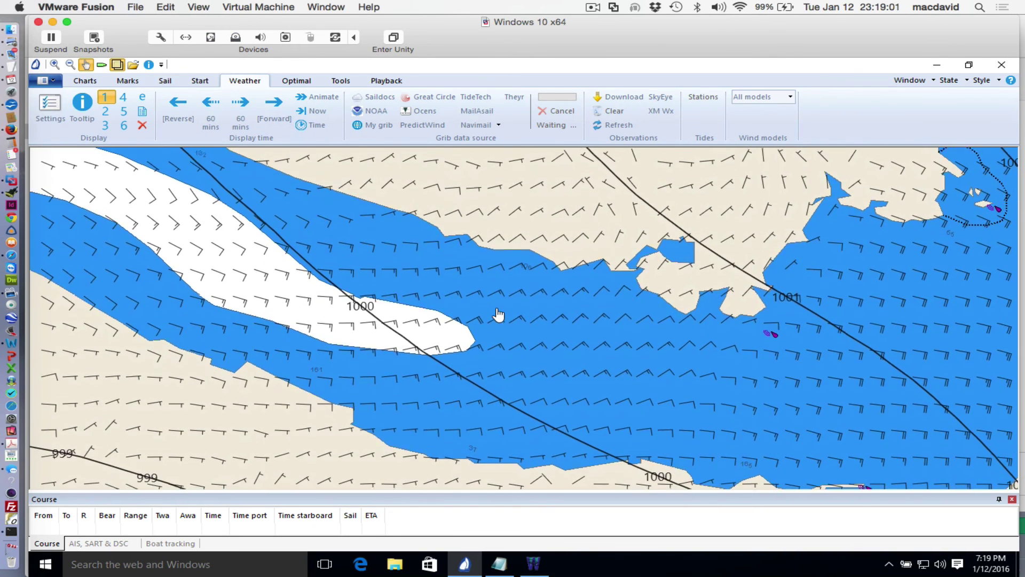
right_click(273, 286)
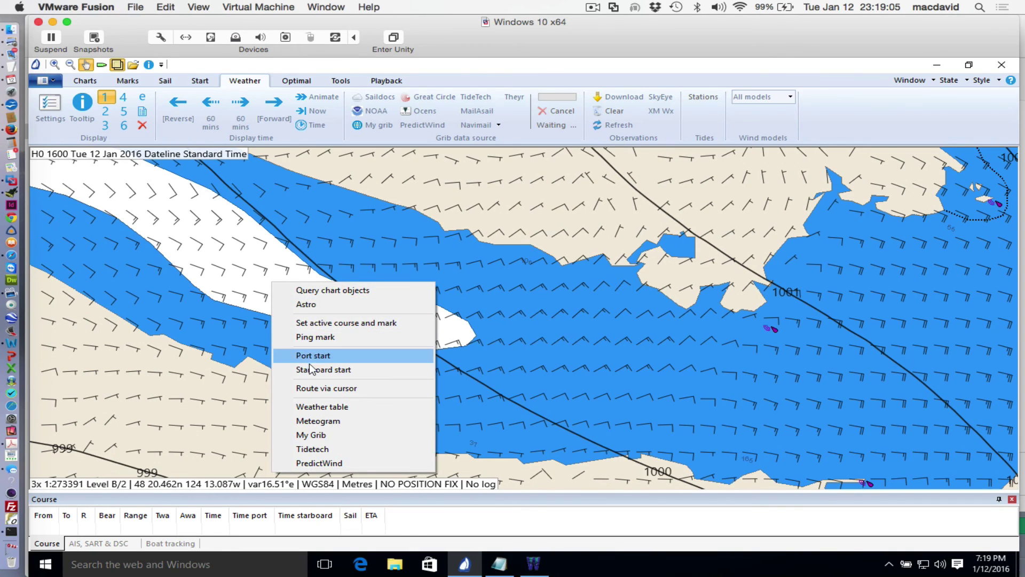
left_click(320, 421)
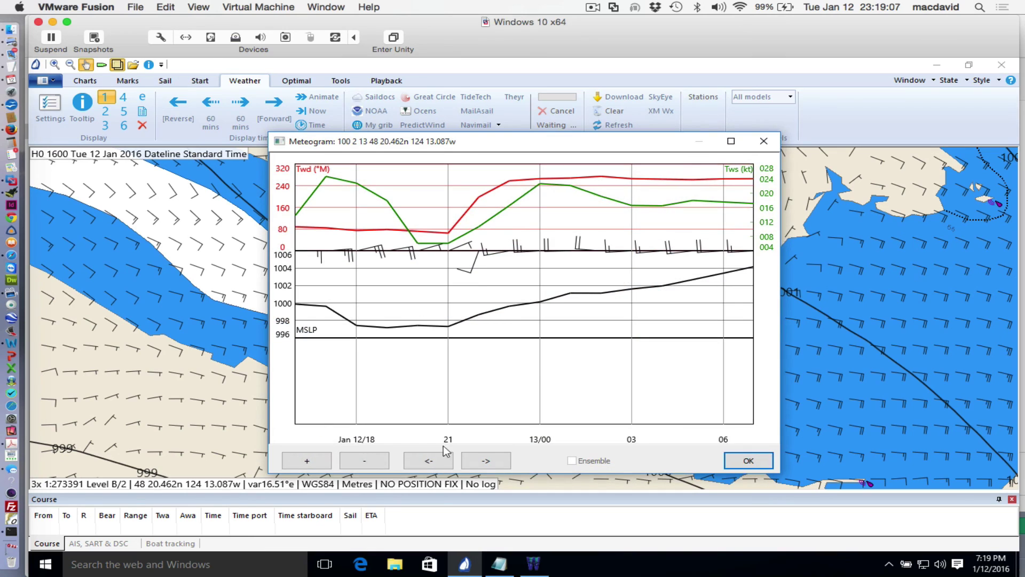
left_click(363, 462)
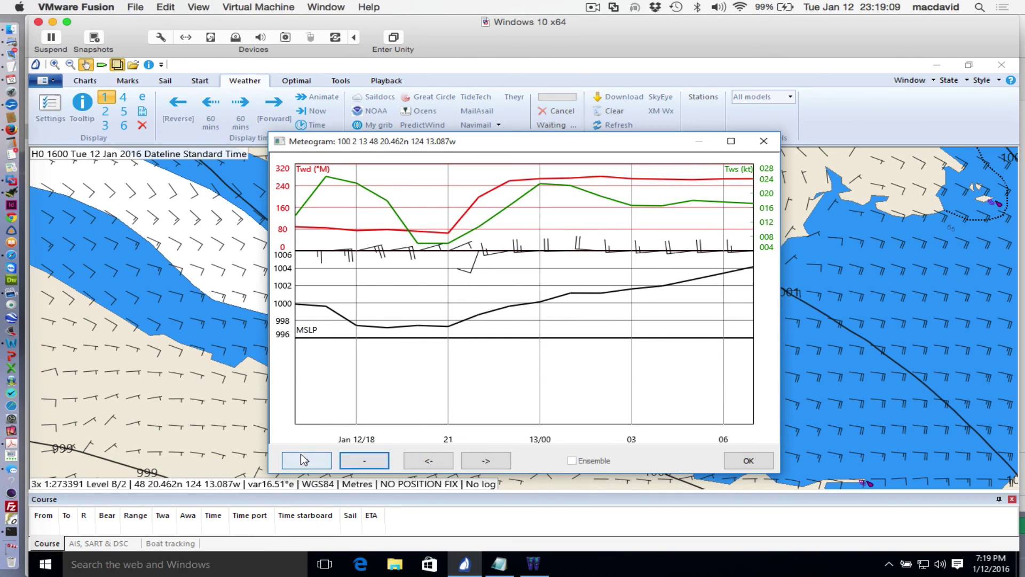
left_click(361, 458)
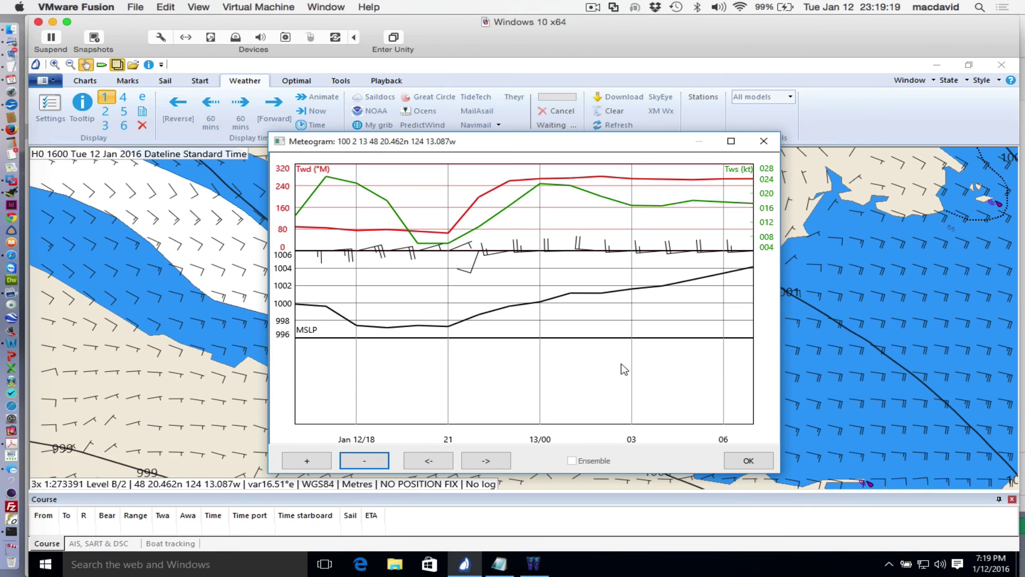
left_click(749, 460)
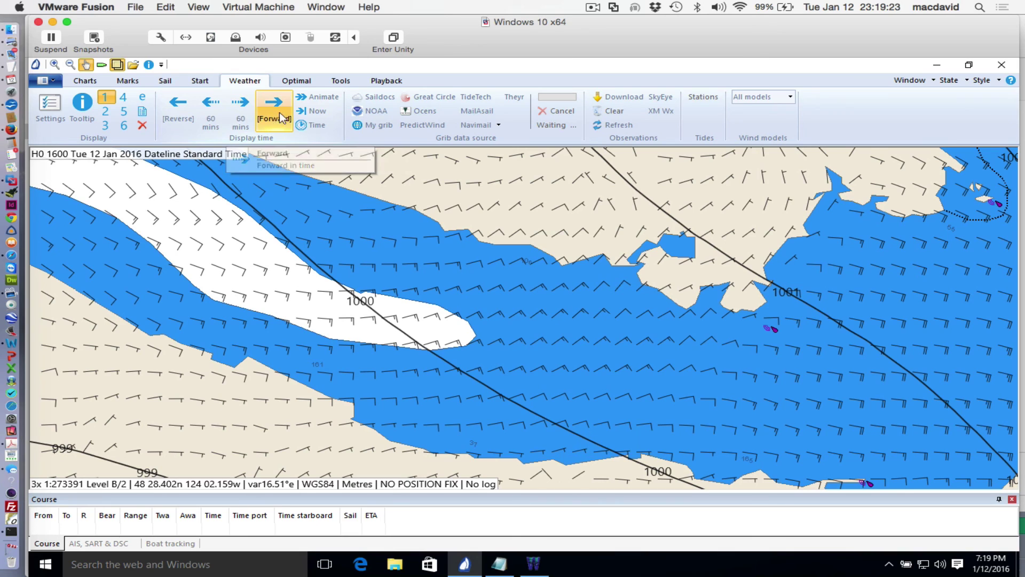
Step: Advance the displayed forecast over the western strait in 60-minute increments to 2100 on Tue 12 Jan 2016
left_click(241, 106)
left_click(241, 106)
left_click(242, 106)
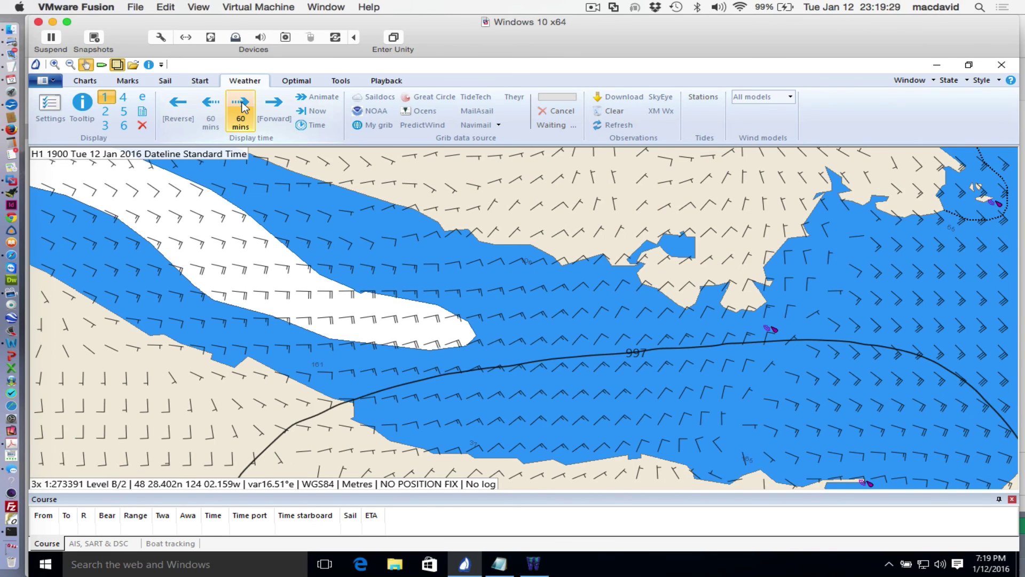
left_click(241, 106)
left_click(241, 106)
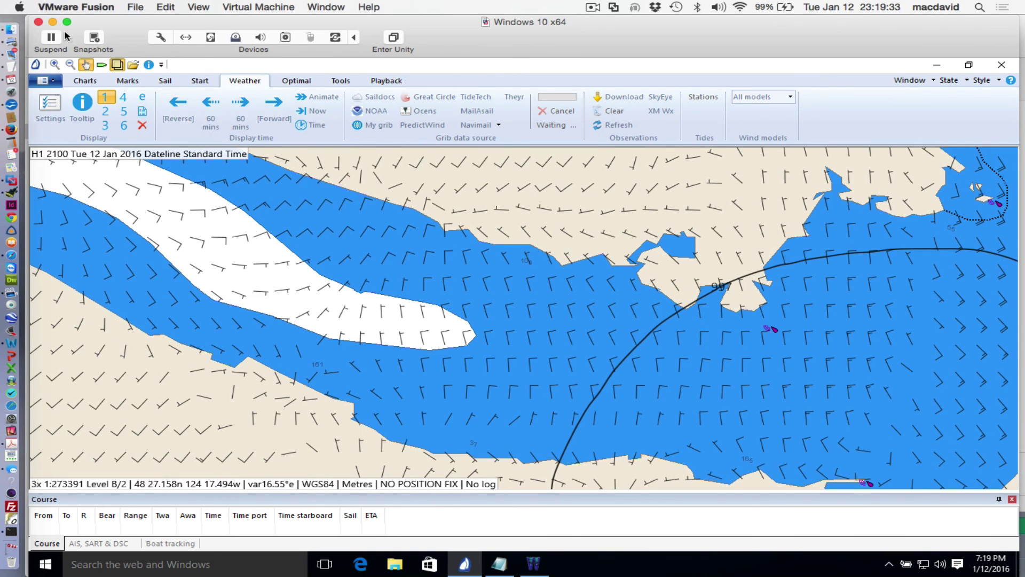
Step: Show the wider forecast area and set the displayed forecast back to 1600 on Tue 12 Jan 2016
left_click(70, 63)
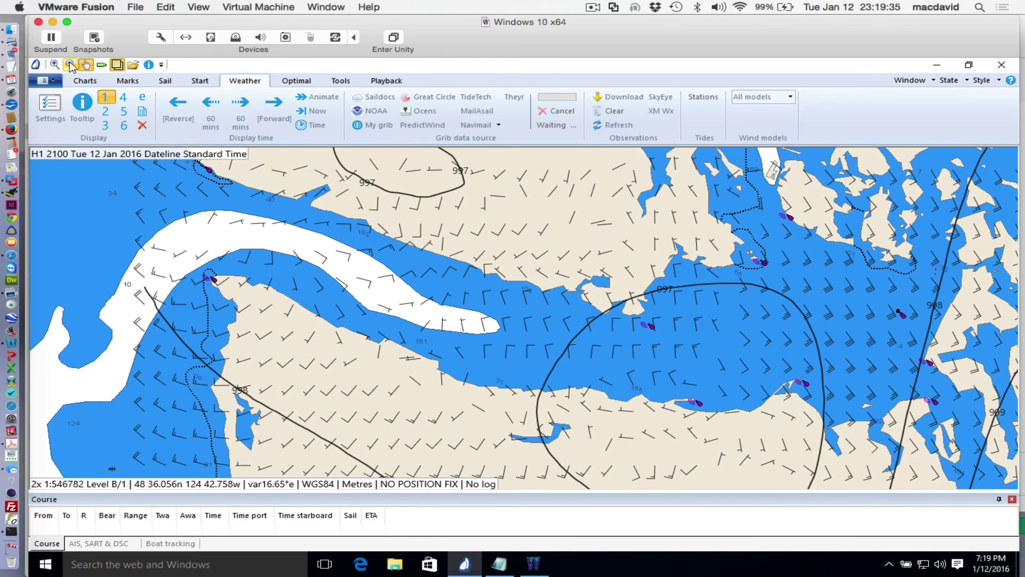
left_click(69, 63)
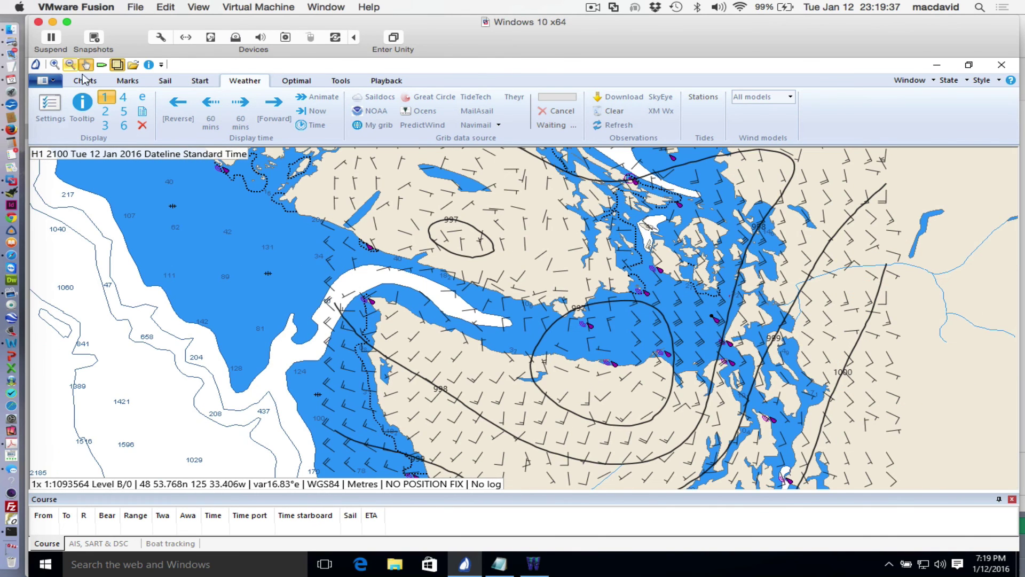
left_click_drag(310, 266, 210, 207)
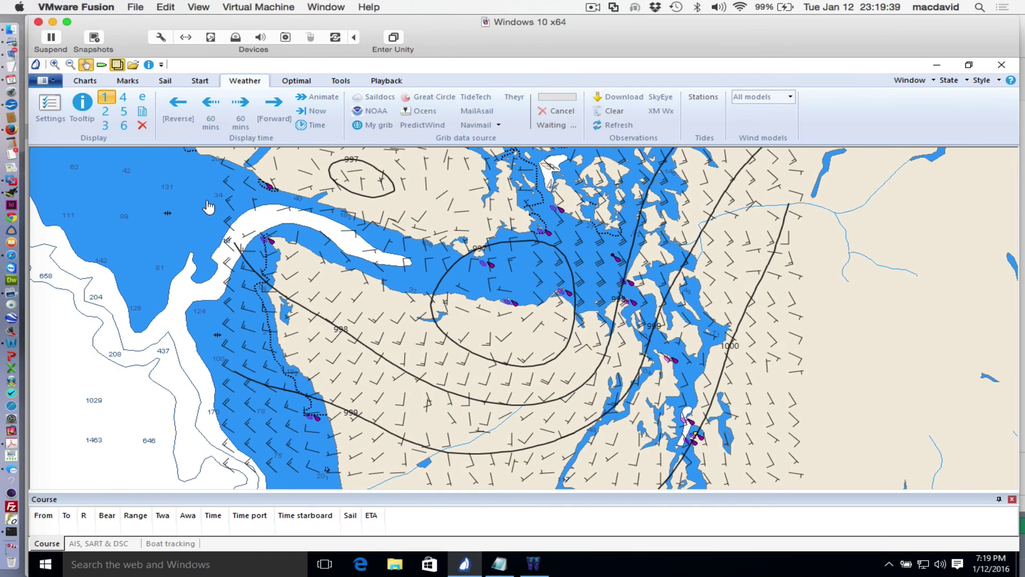
left_click(180, 116)
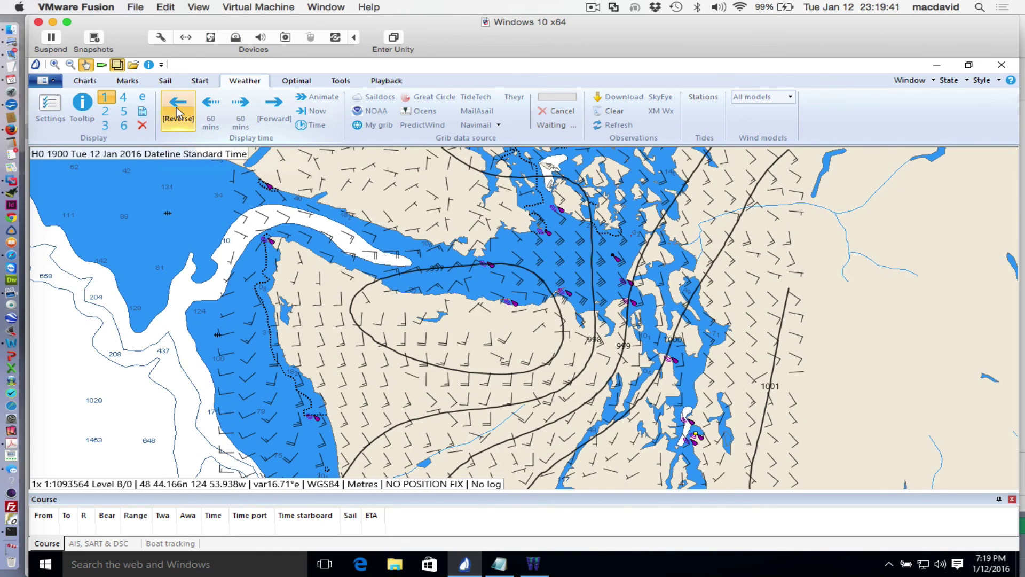
left_click(179, 114)
left_click(178, 112)
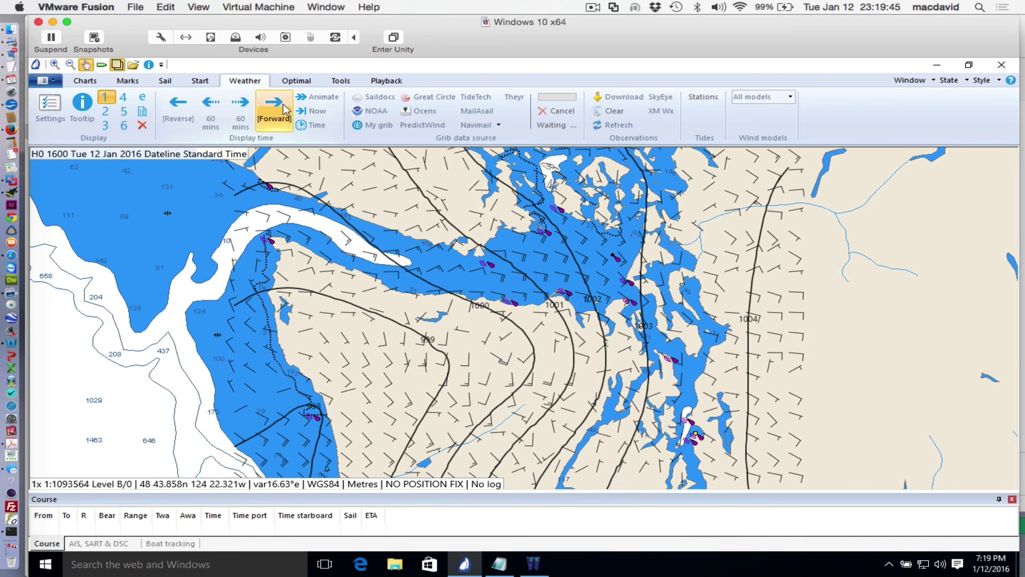
Step: Advance the forecast hour by hour to 0000 on Wed 13 Jan 2016, following the isobars and wind across the whole area
left_click(249, 105)
left_click(249, 104)
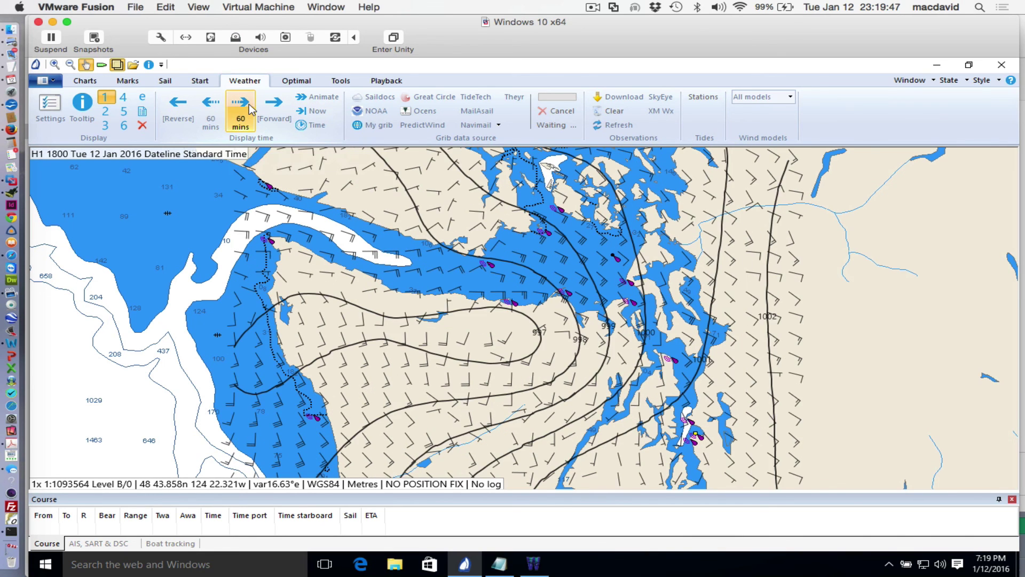
left_click(249, 104)
left_click(249, 103)
left_click(249, 104)
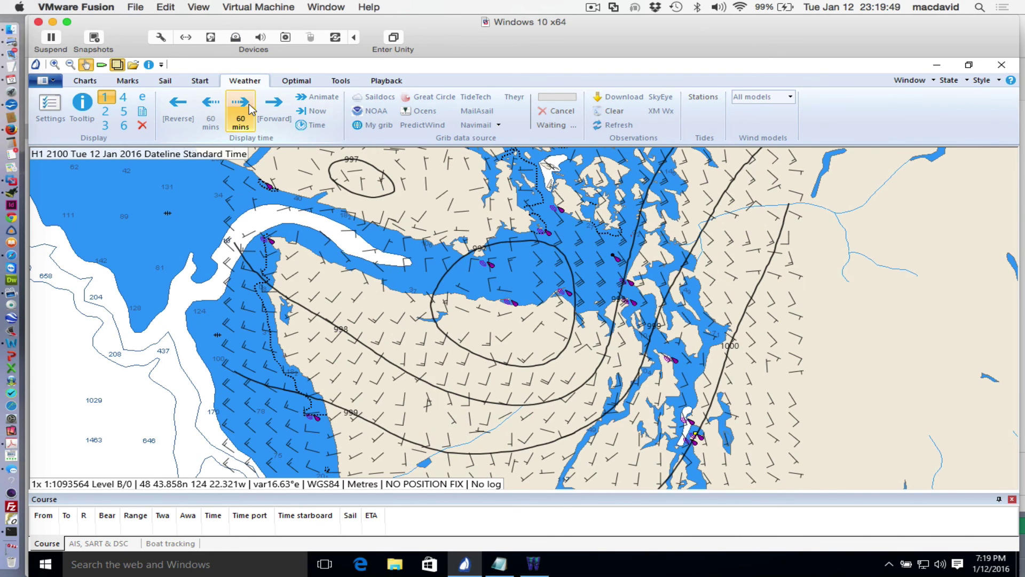
left_click(249, 103)
left_click(249, 104)
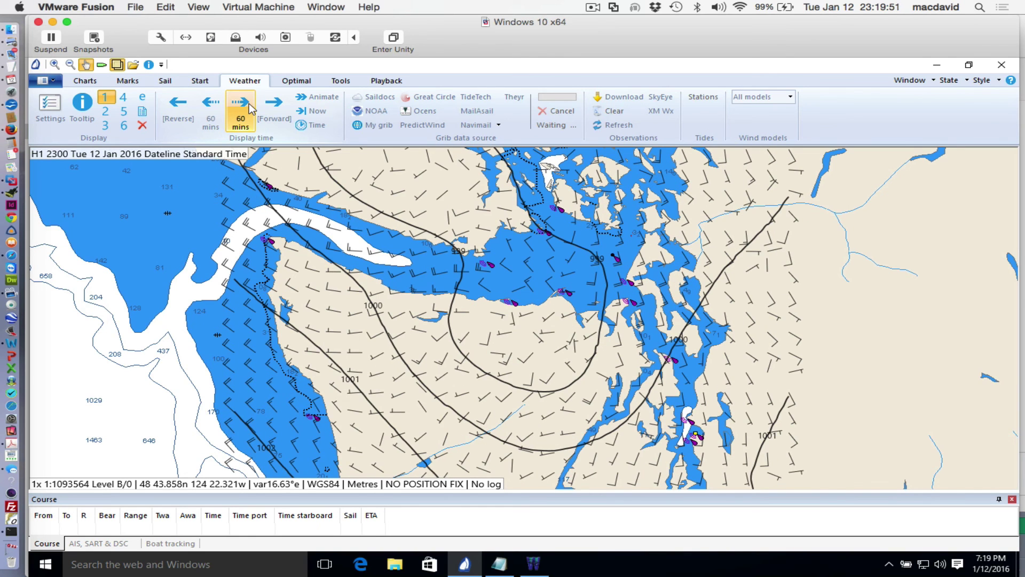
left_click(249, 103)
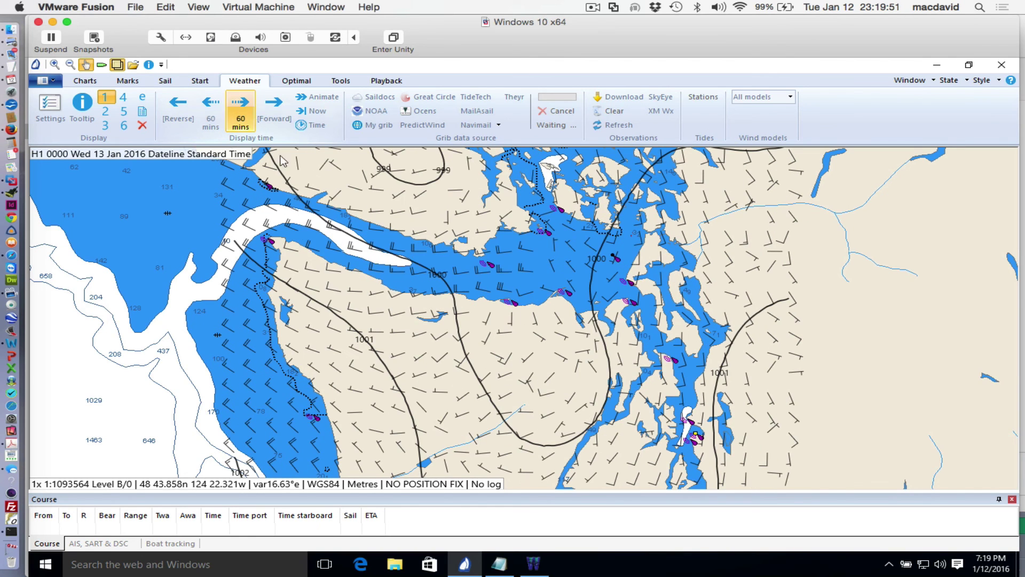
Step: Examine the meteogram for a point in the eastern strait at narrower and full time ranges, and close it
right_click(565, 266)
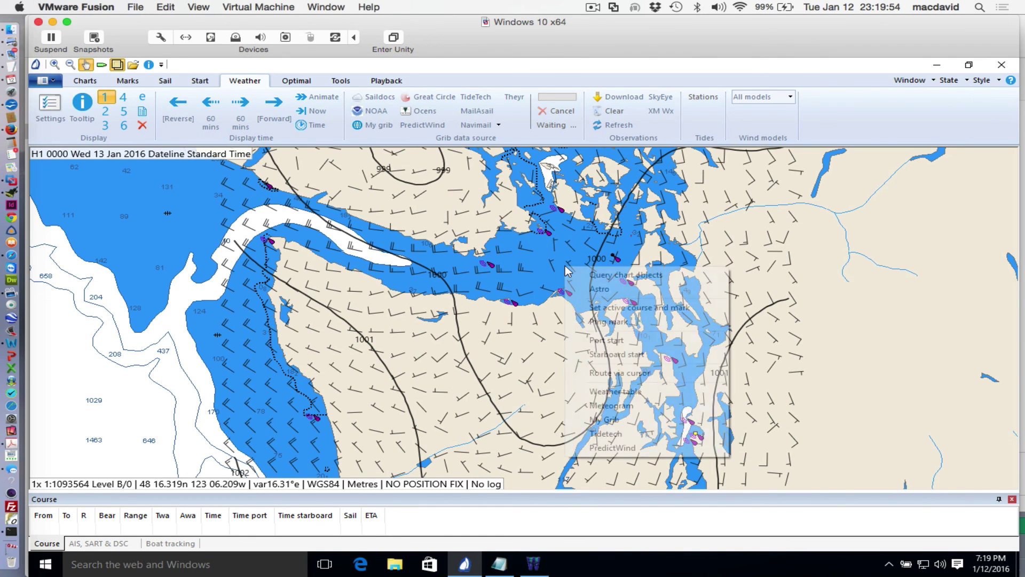
left_click(624, 405)
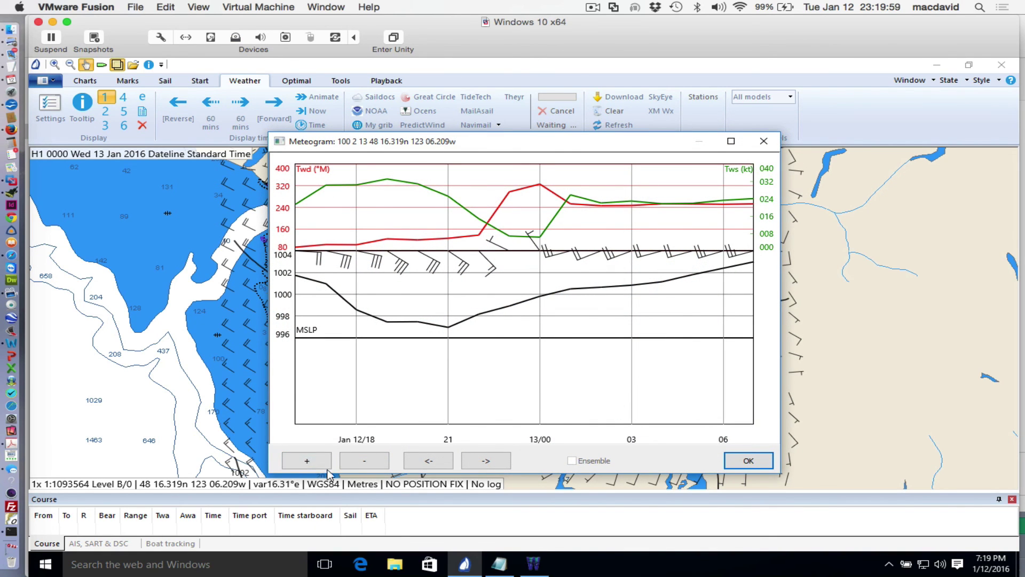
left_click(307, 461)
left_click(308, 460)
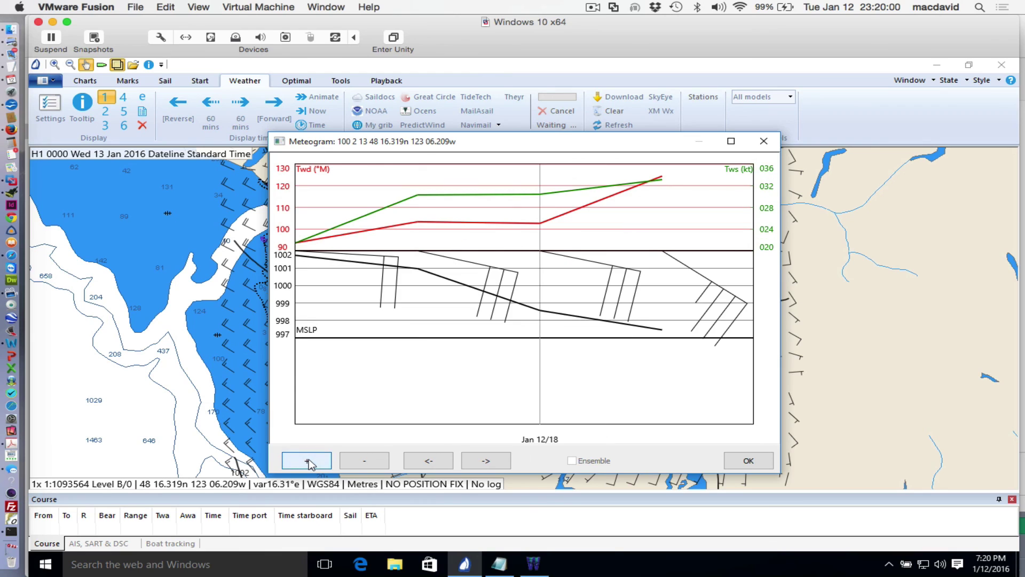
left_click(377, 462)
left_click(373, 460)
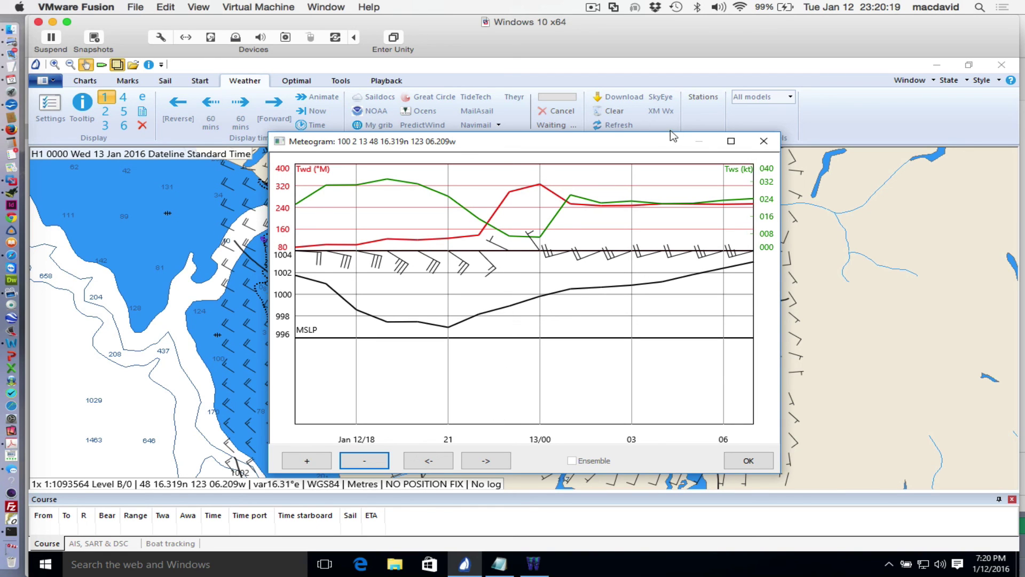
left_click(764, 141)
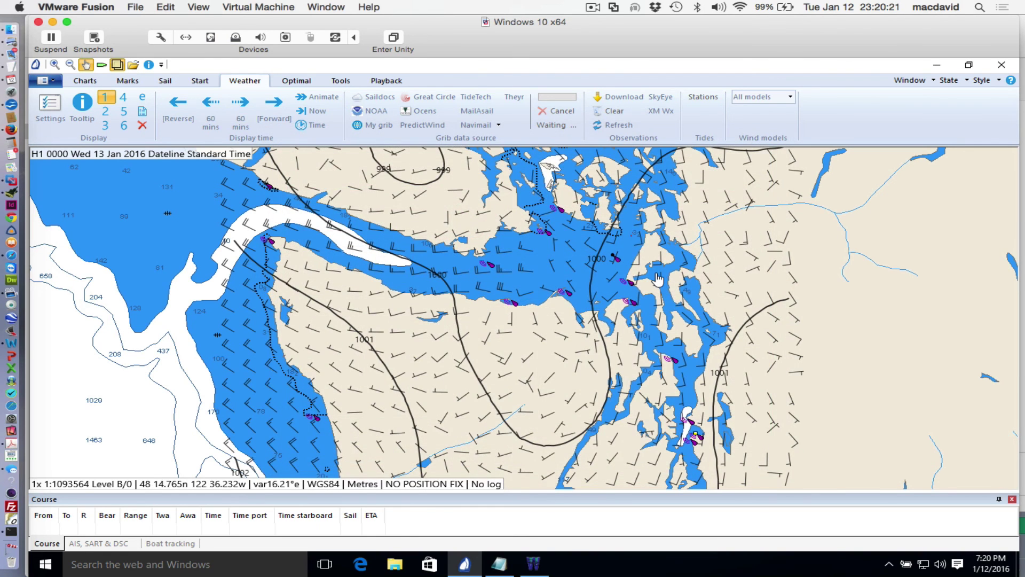